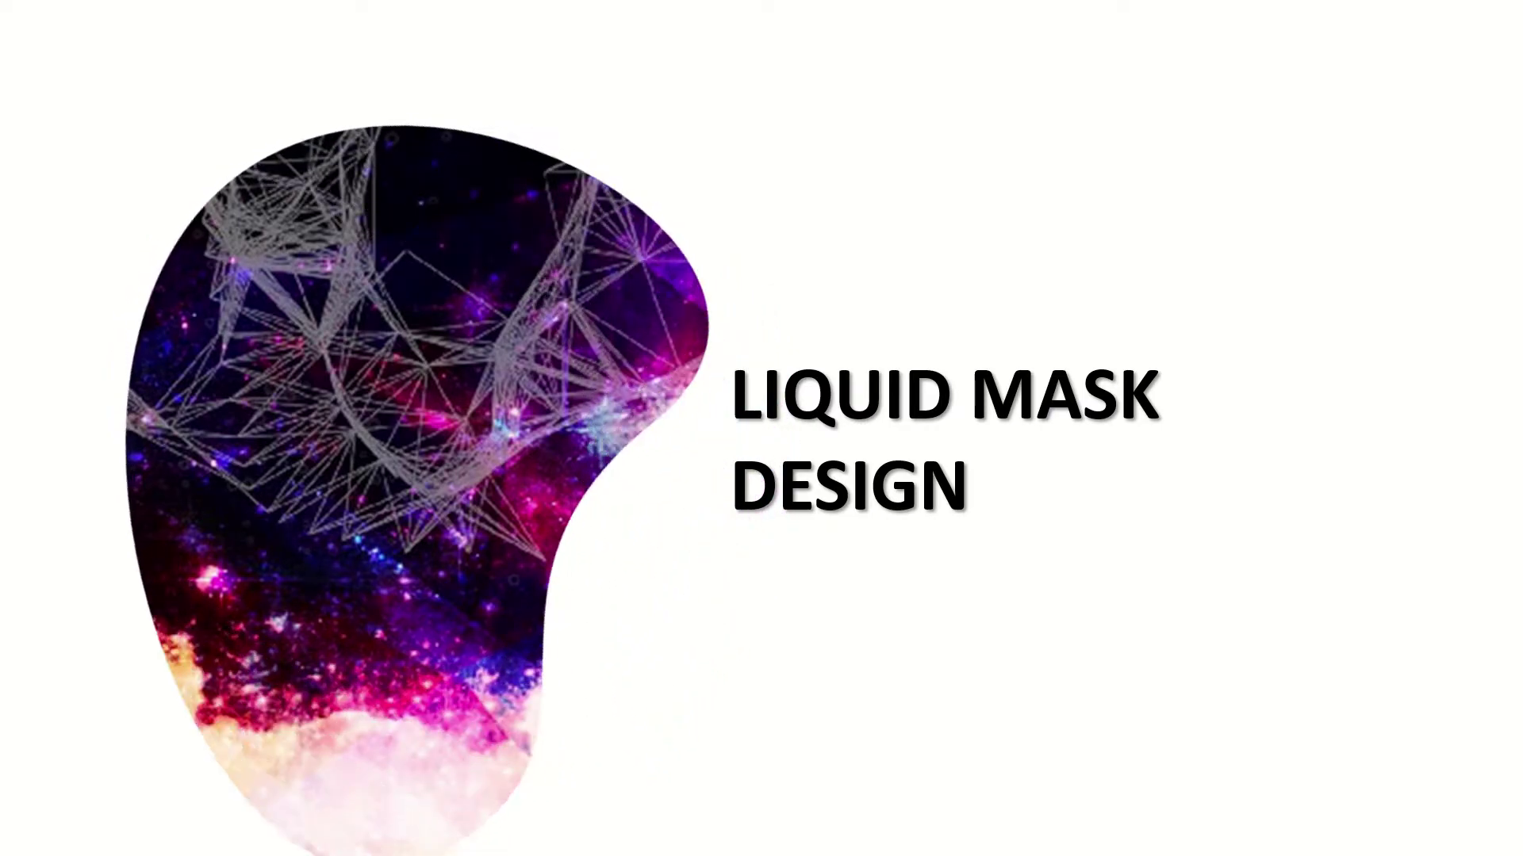
Exit the slideshow and return to Normal view on the blank slide 2
{"action": "key", "text": "Escape"}
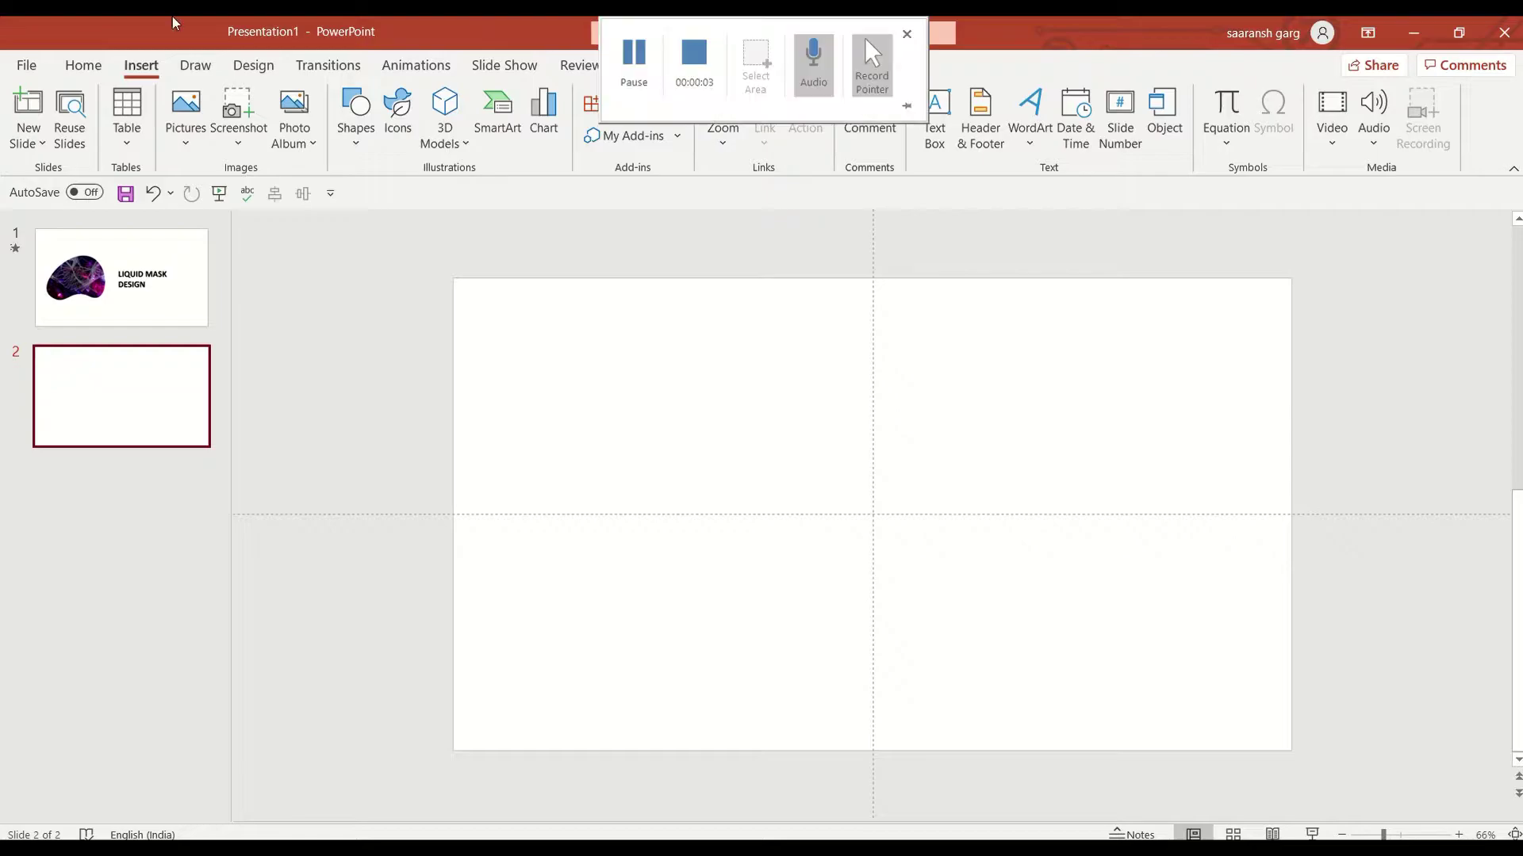
Draw an isosceles triangle on the blank second slide
{"action": "left_click", "coordinate": [89, 70]}
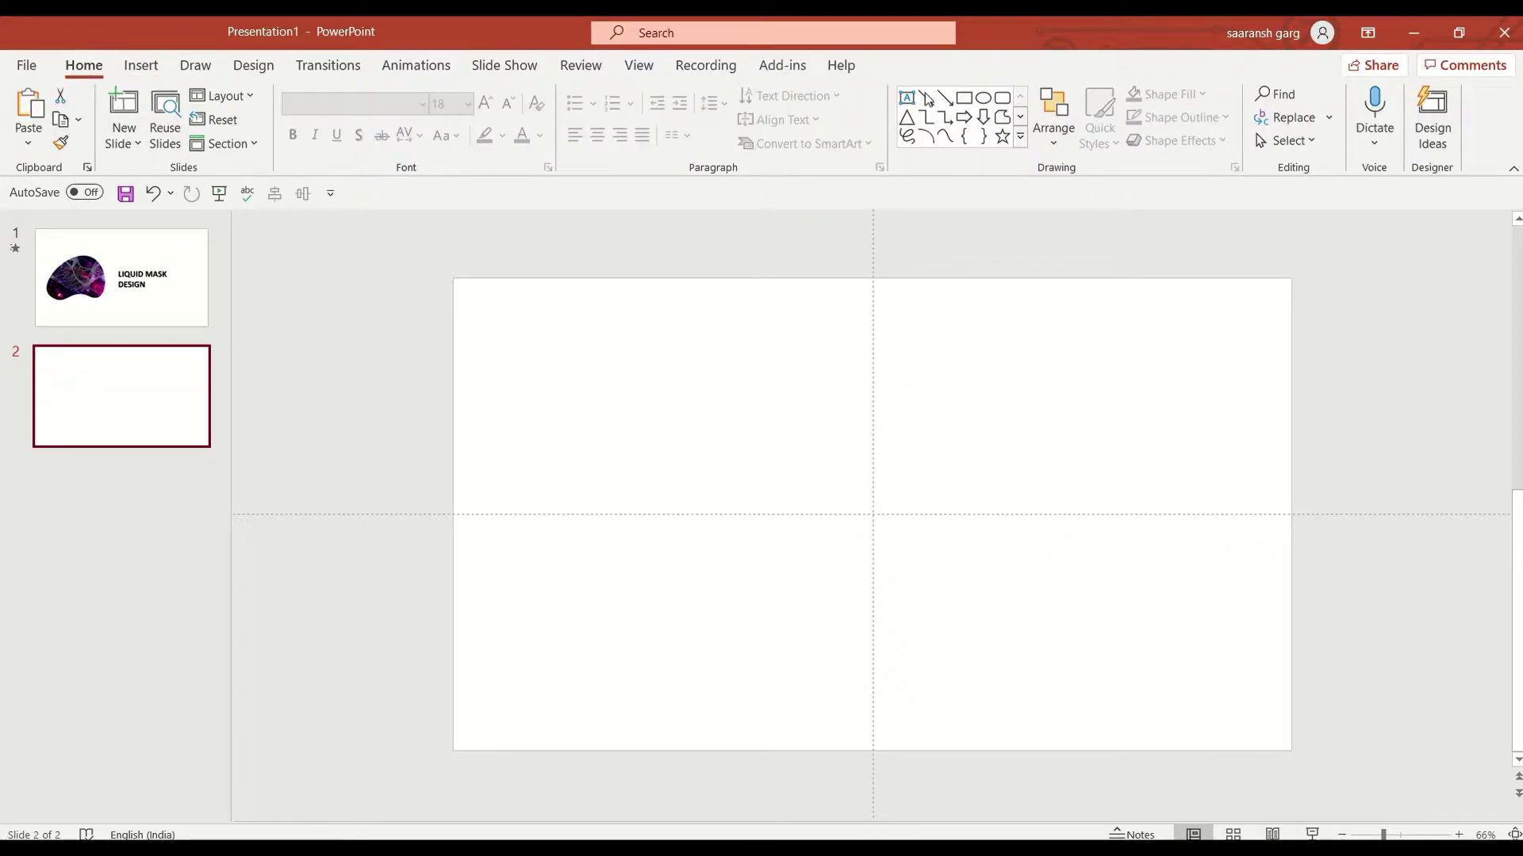
{"action": "left_click", "coordinate": [907, 118]}
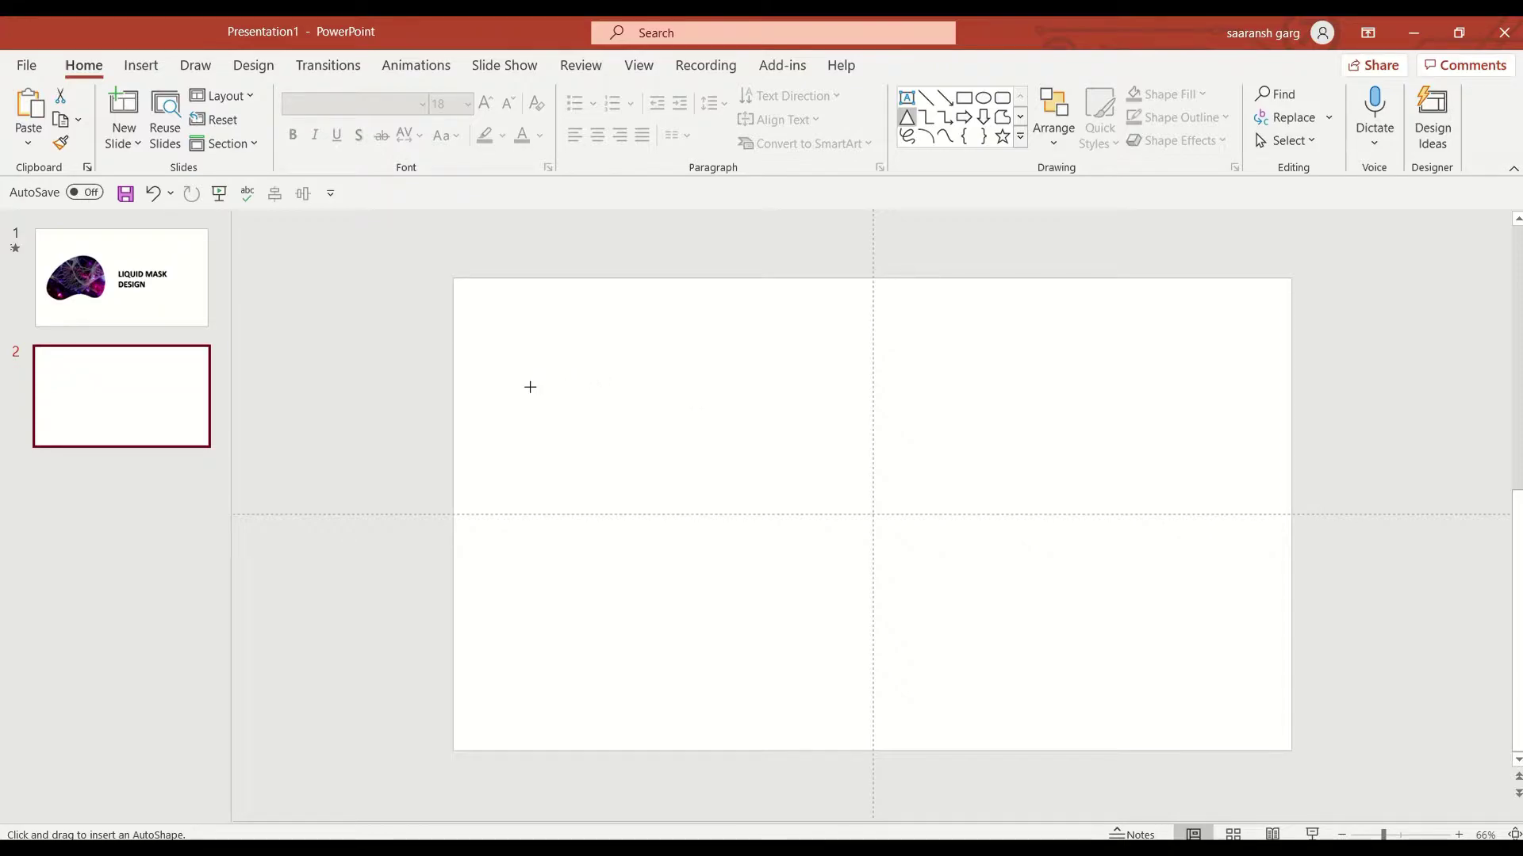
{"action": "left_click_drag", "start_coordinate": [530, 386], "coordinate": [796, 663]}
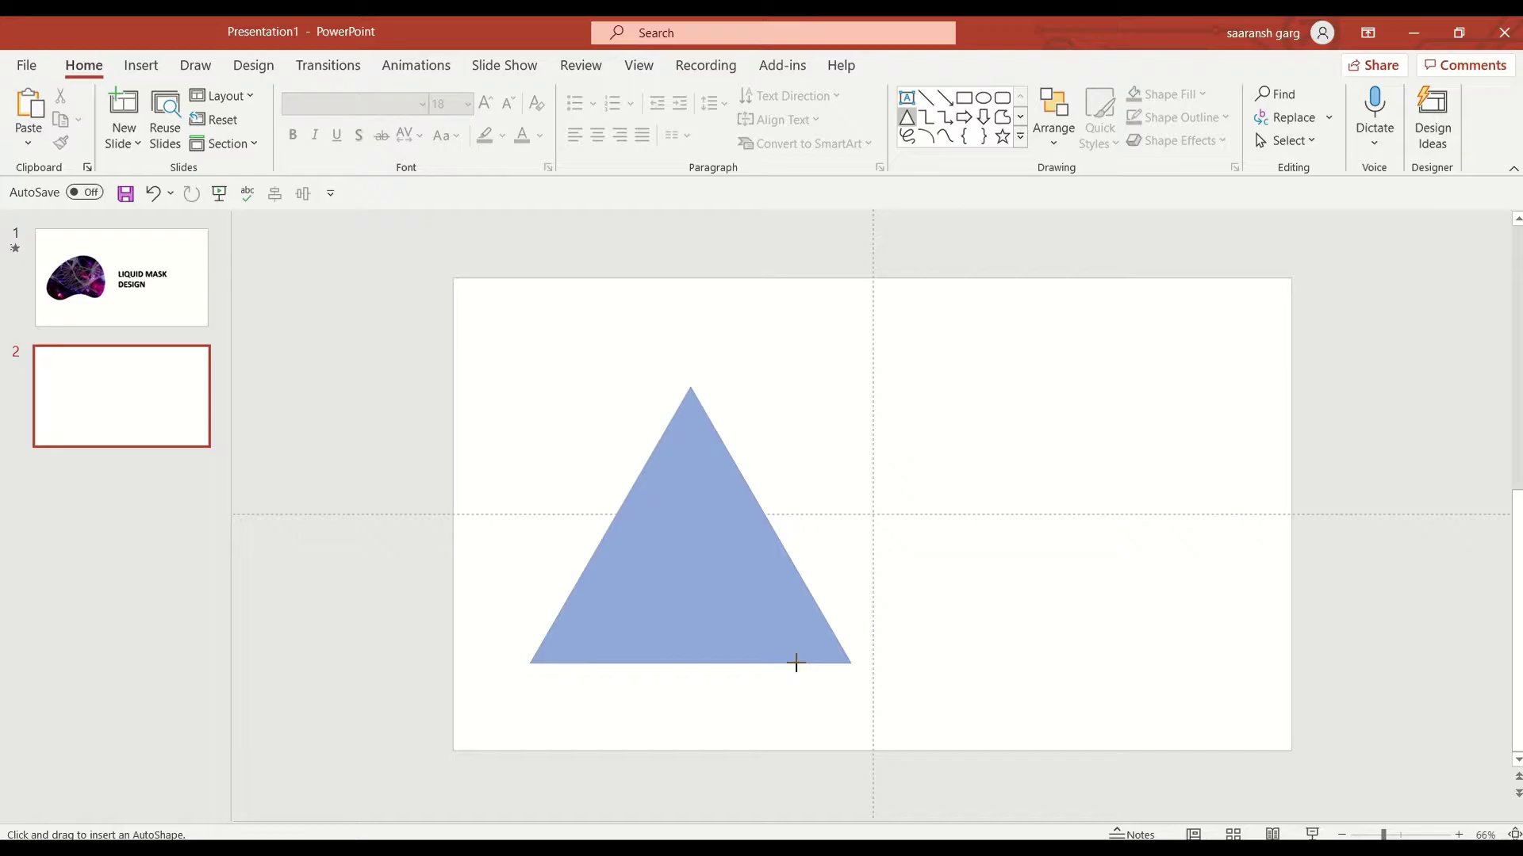
Set the triangle's width to match its 11.16 cm height
{"action": "left_click", "coordinate": [1451, 109]}
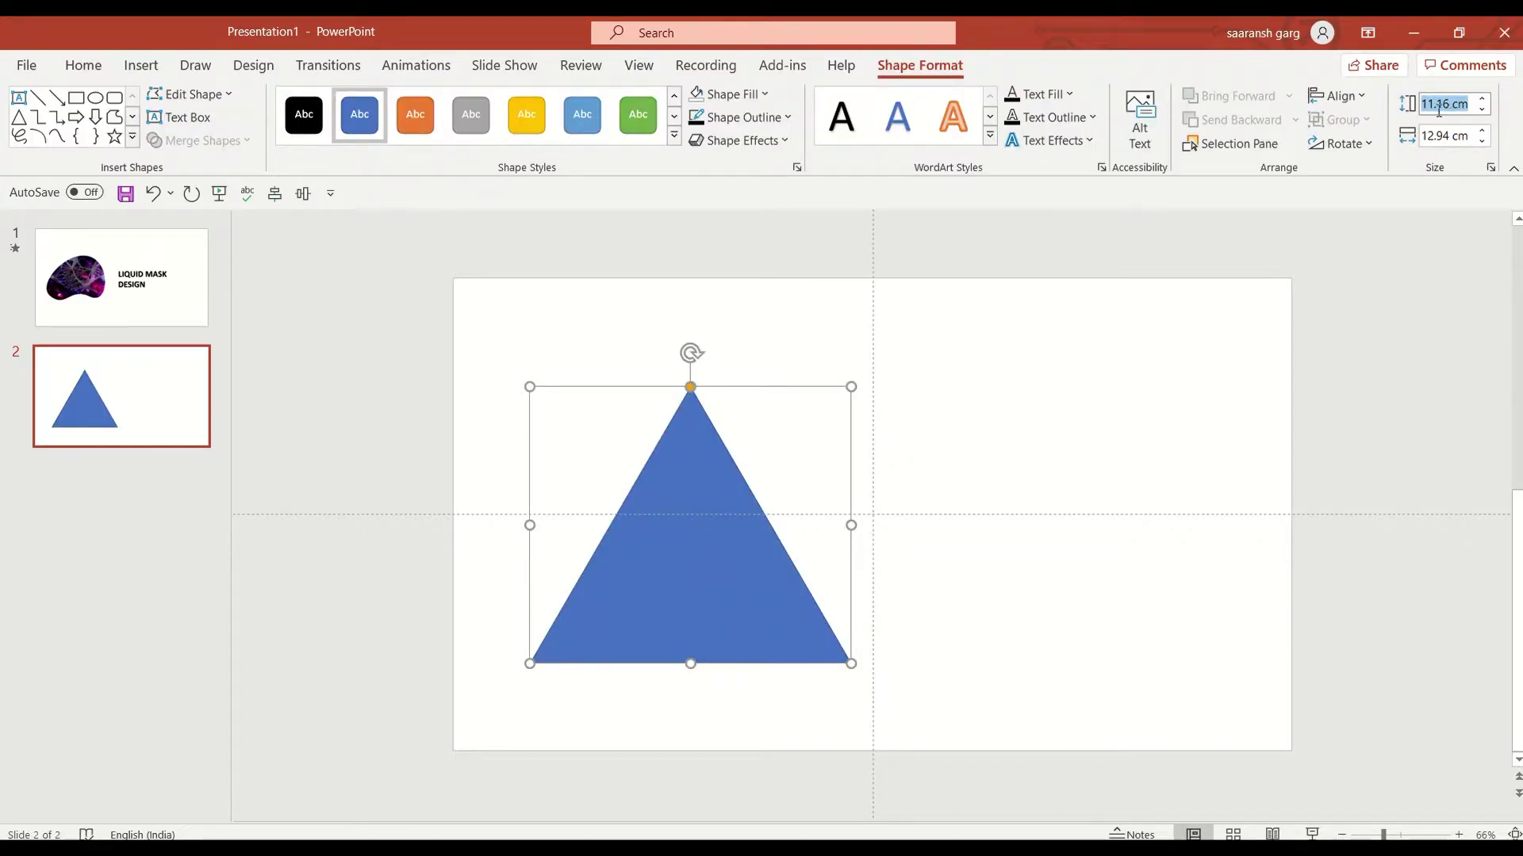
{"action": "key", "text": "ctrl+c"}
{"action": "left_click", "coordinate": [1461, 136]}
{"action": "key", "text": "ctrl+v"}
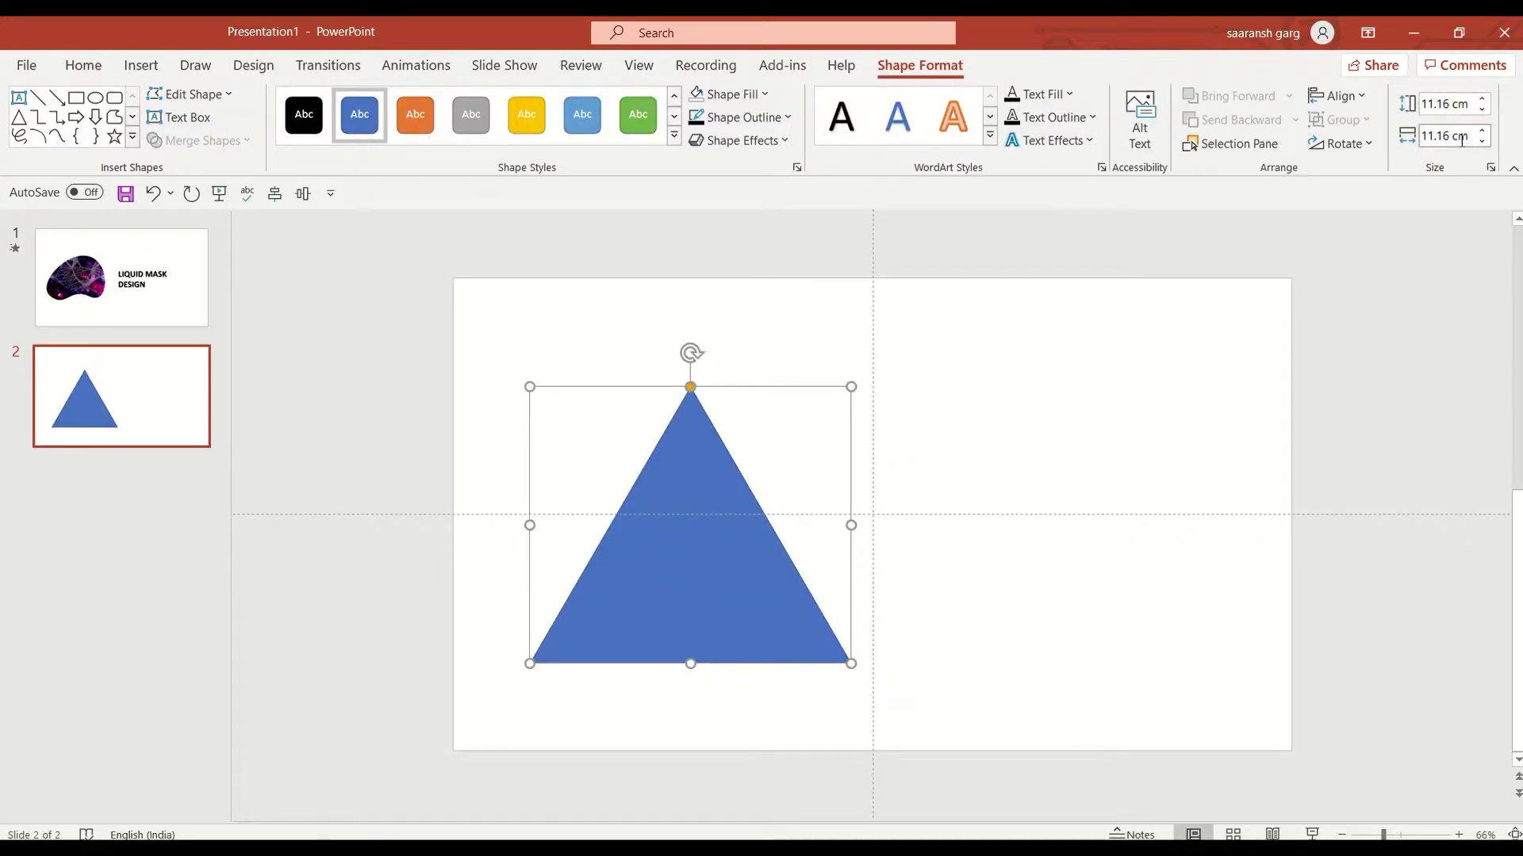
{"action": "key", "text": "Return"}
In Edit Points, make the triangle's top and bottom-right vertices smooth points
{"action": "right_click", "coordinate": [726, 596]}
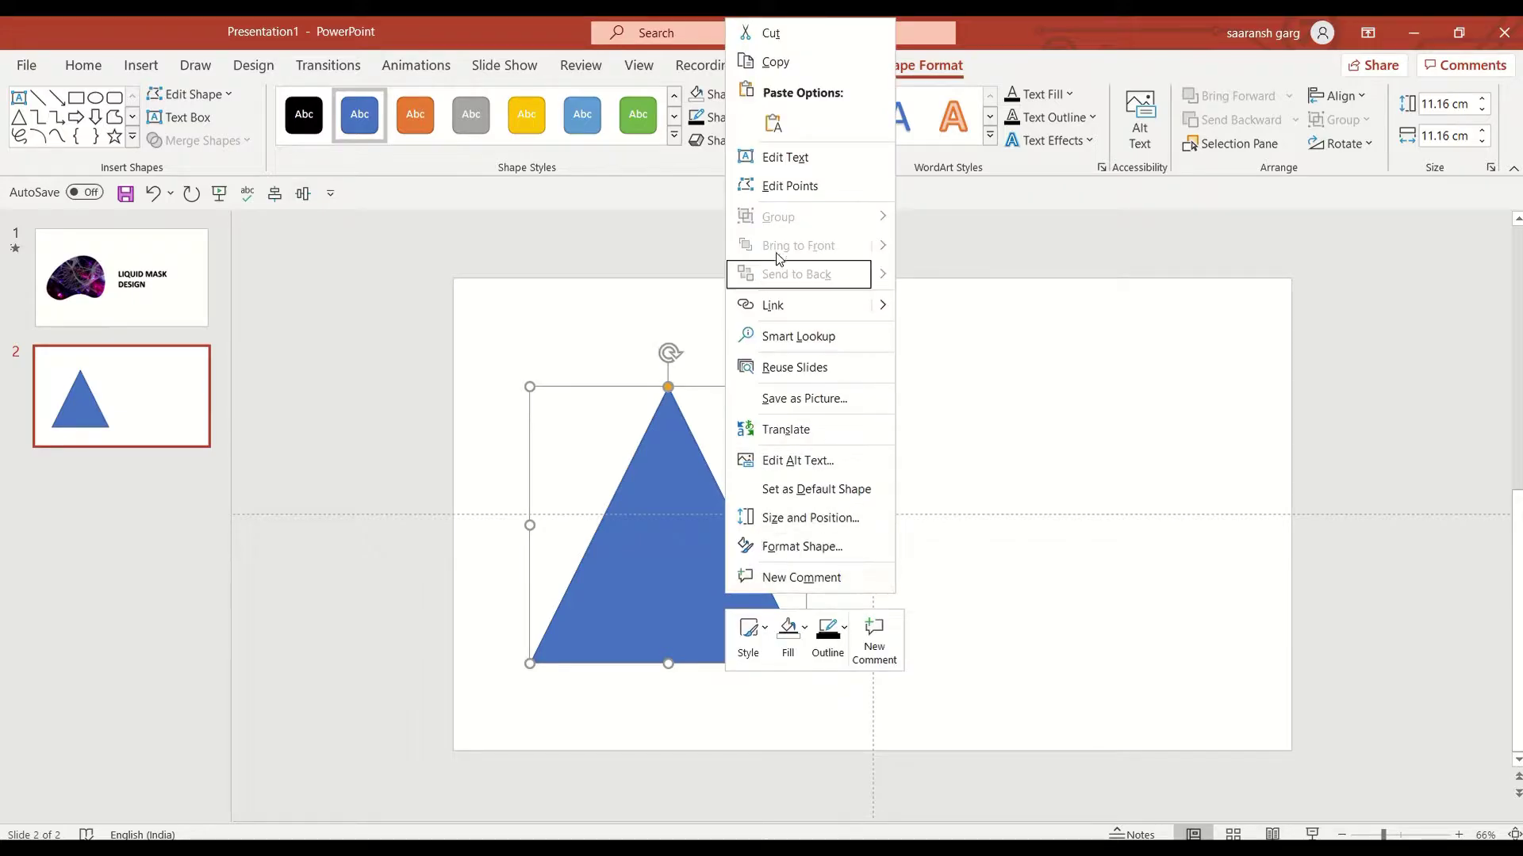
{"action": "left_click", "coordinate": [761, 187]}
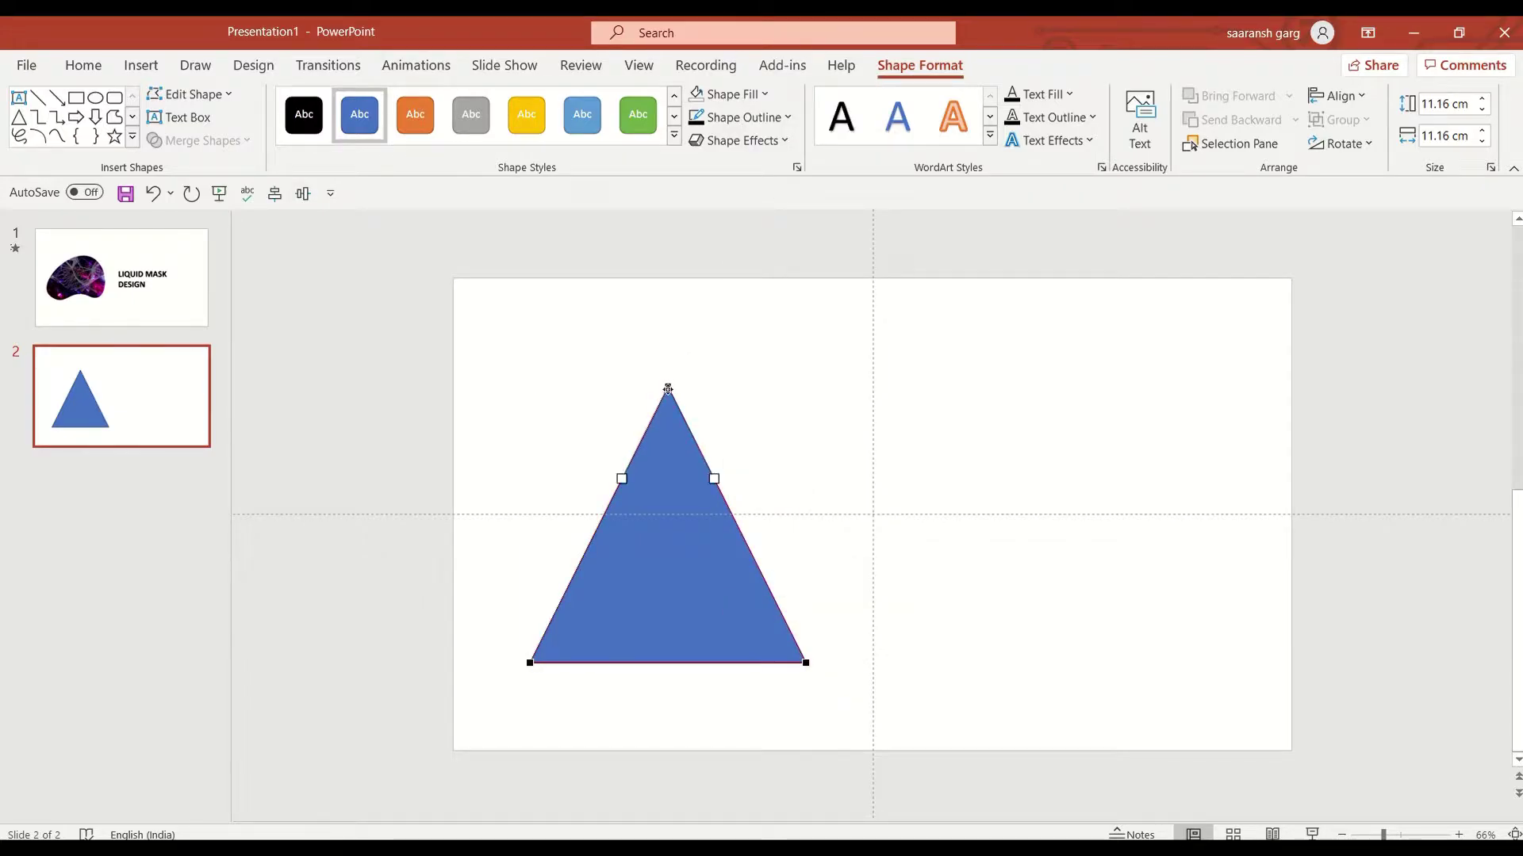
{"action": "right_click", "coordinate": [668, 390]}
{"action": "left_click", "coordinate": [743, 528]}
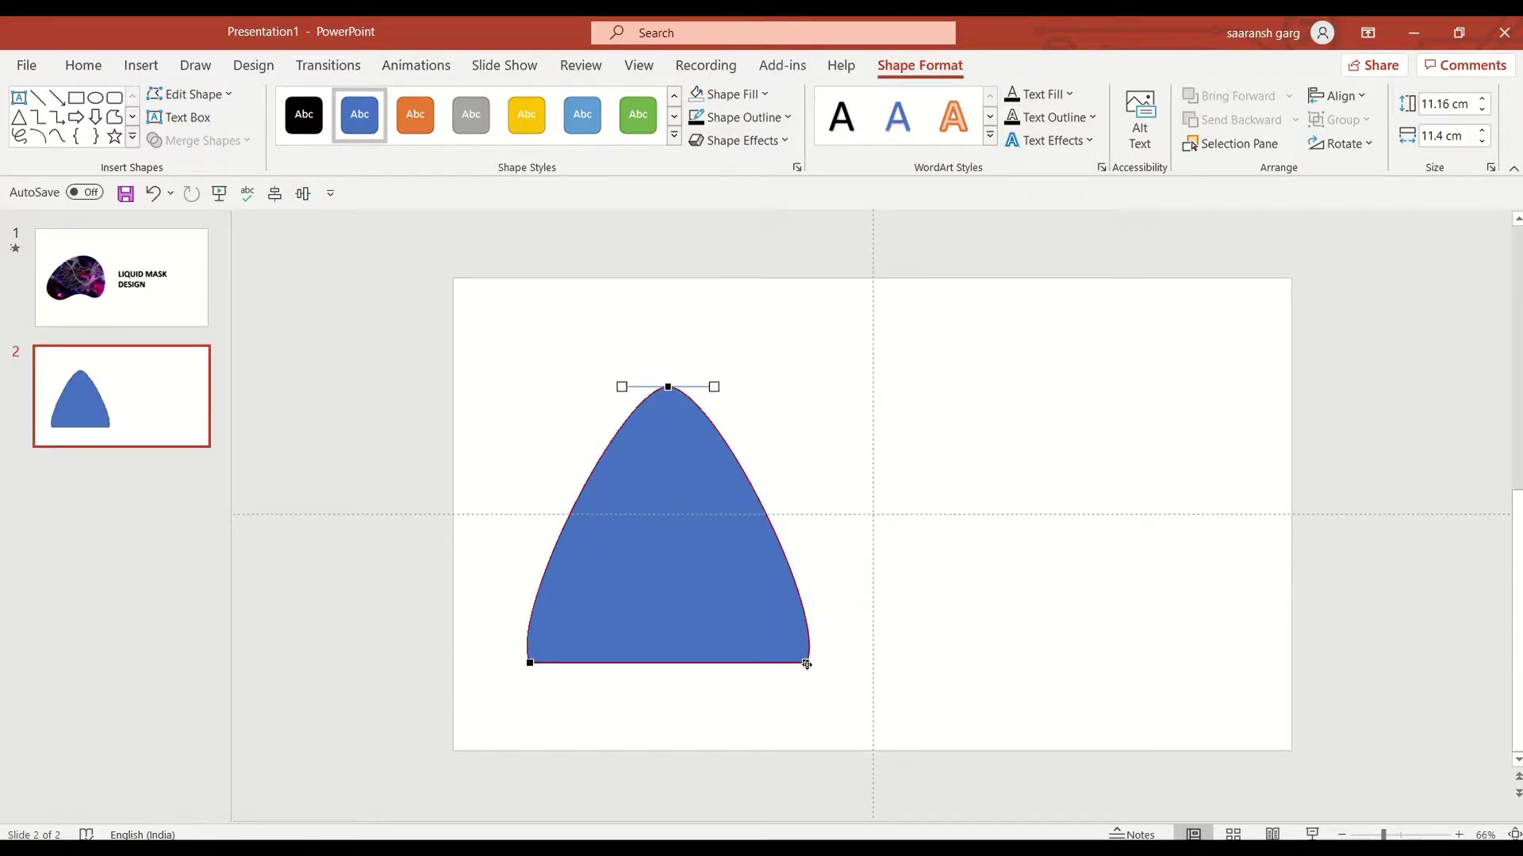
{"action": "right_click", "coordinate": [806, 665]}
{"action": "left_click", "coordinate": [877, 558]}
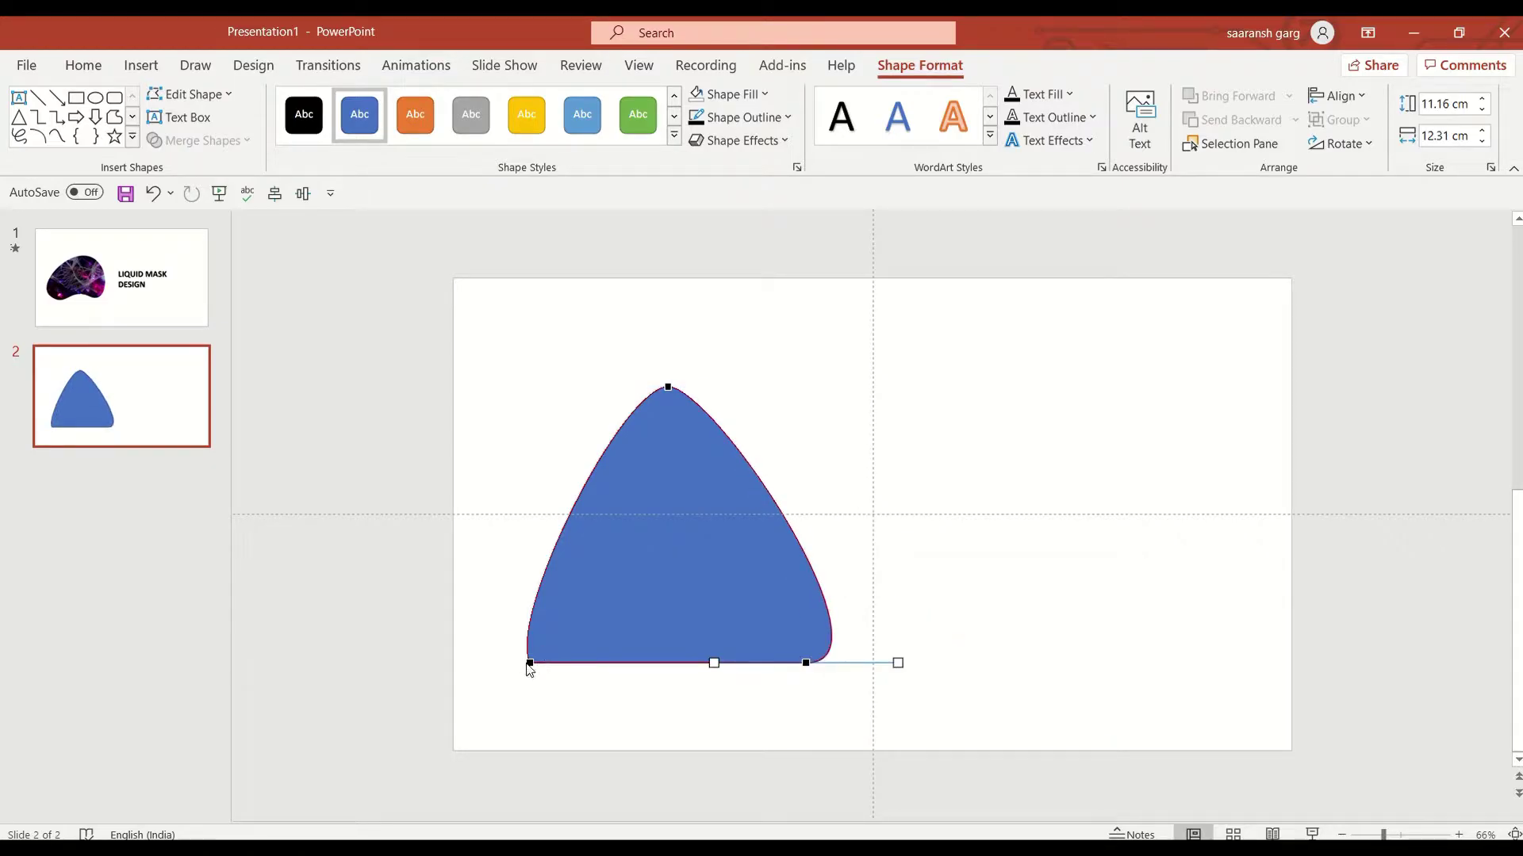
Make the bottom-left vertex a smooth point as well, then re-enter Edit Points
{"action": "left_click", "coordinate": [530, 669]}
{"action": "right_click", "coordinate": [530, 669]}
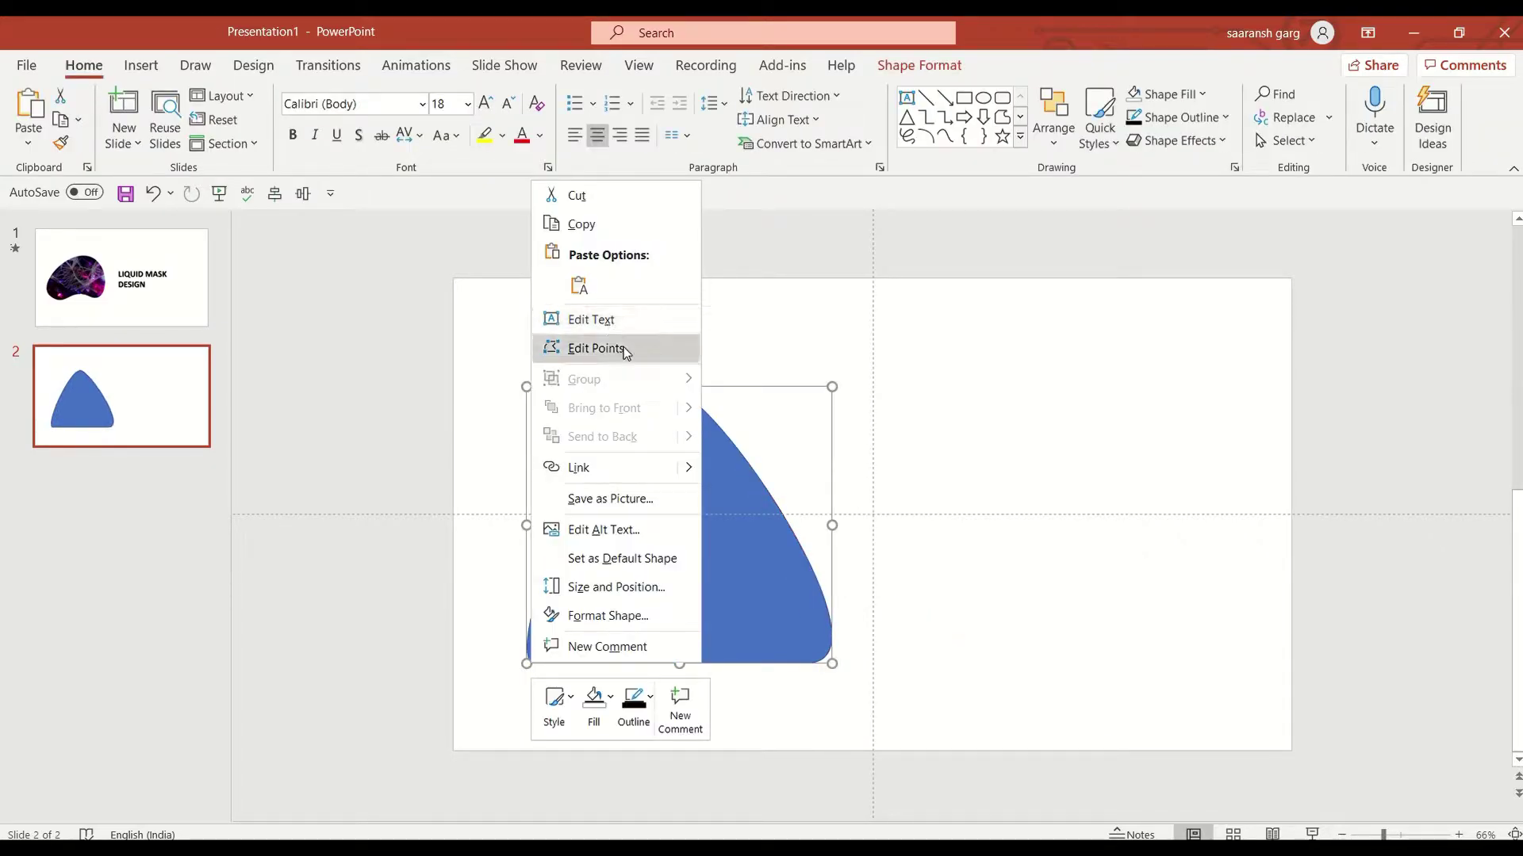
{"action": "left_click", "coordinate": [625, 351]}
{"action": "right_click", "coordinate": [532, 665]}
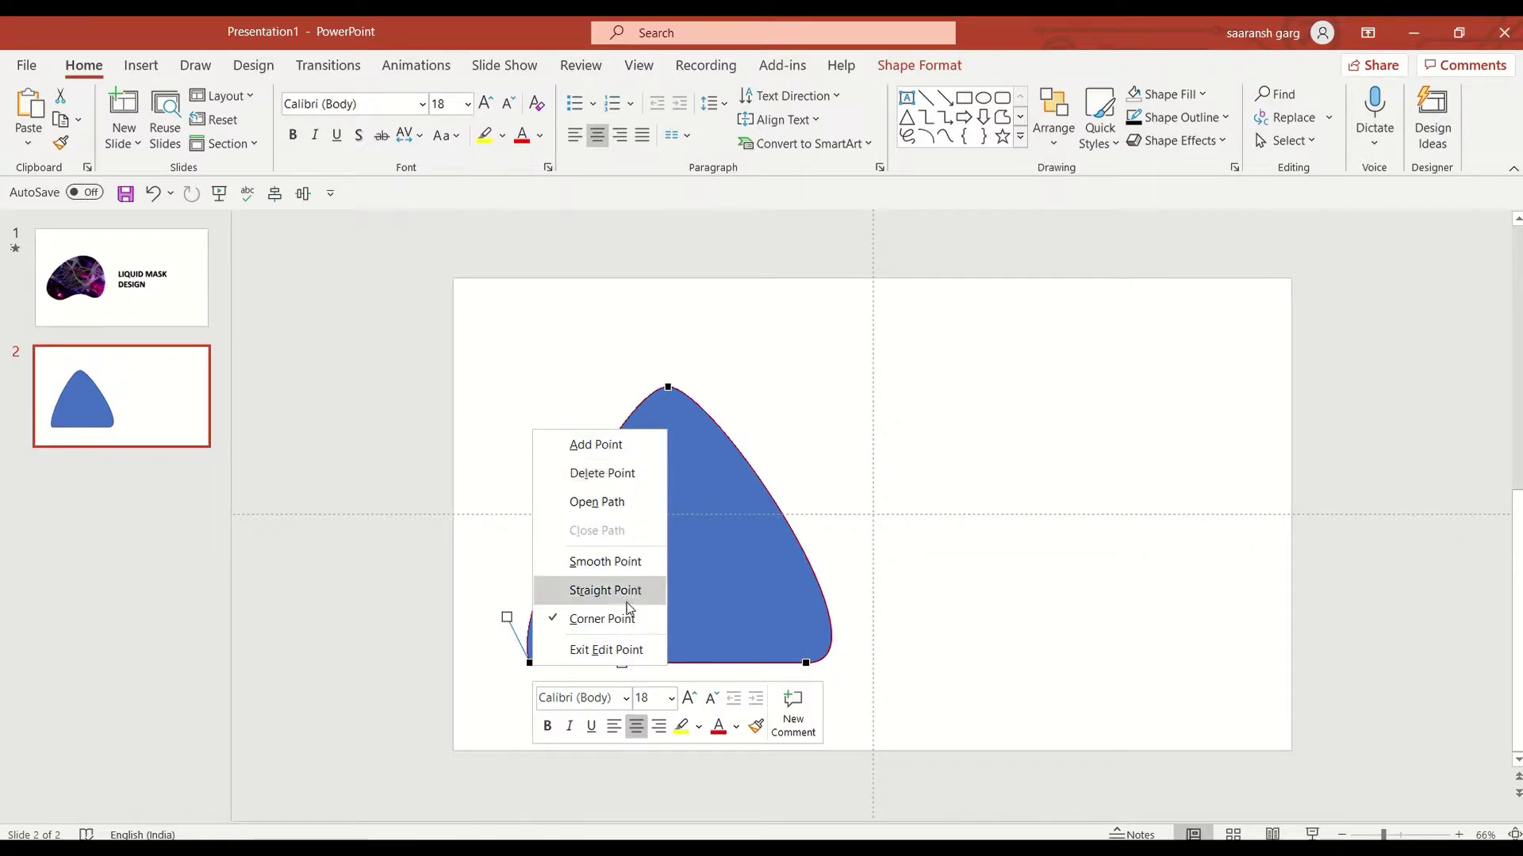
{"action": "left_click", "coordinate": [627, 560]}
{"action": "left_click", "coordinate": [947, 520]}
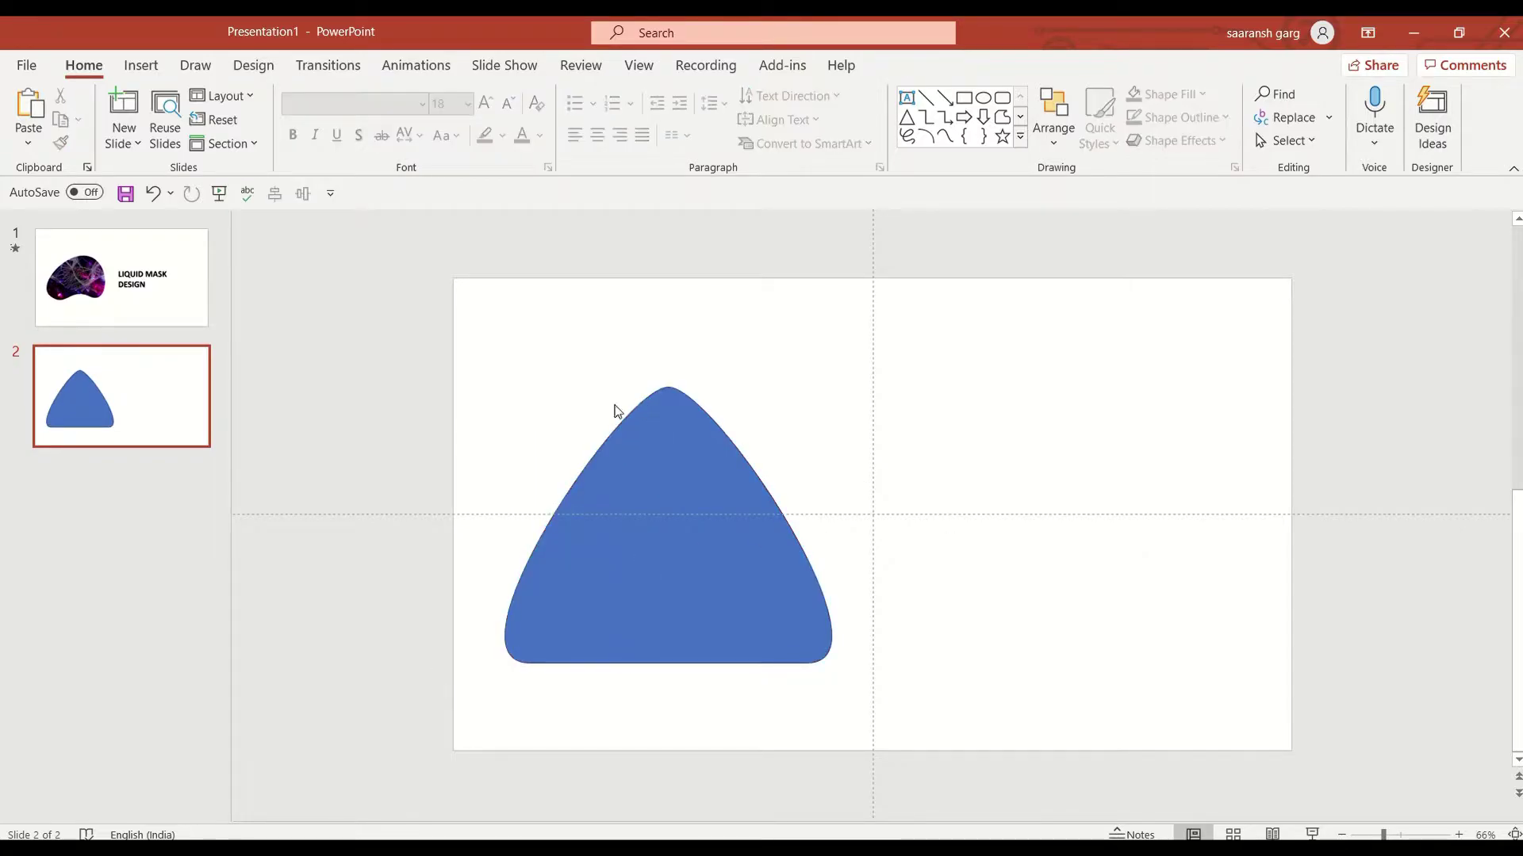
{"action": "right_click", "coordinate": [688, 363]}
{"action": "left_click", "coordinate": [757, 526]}
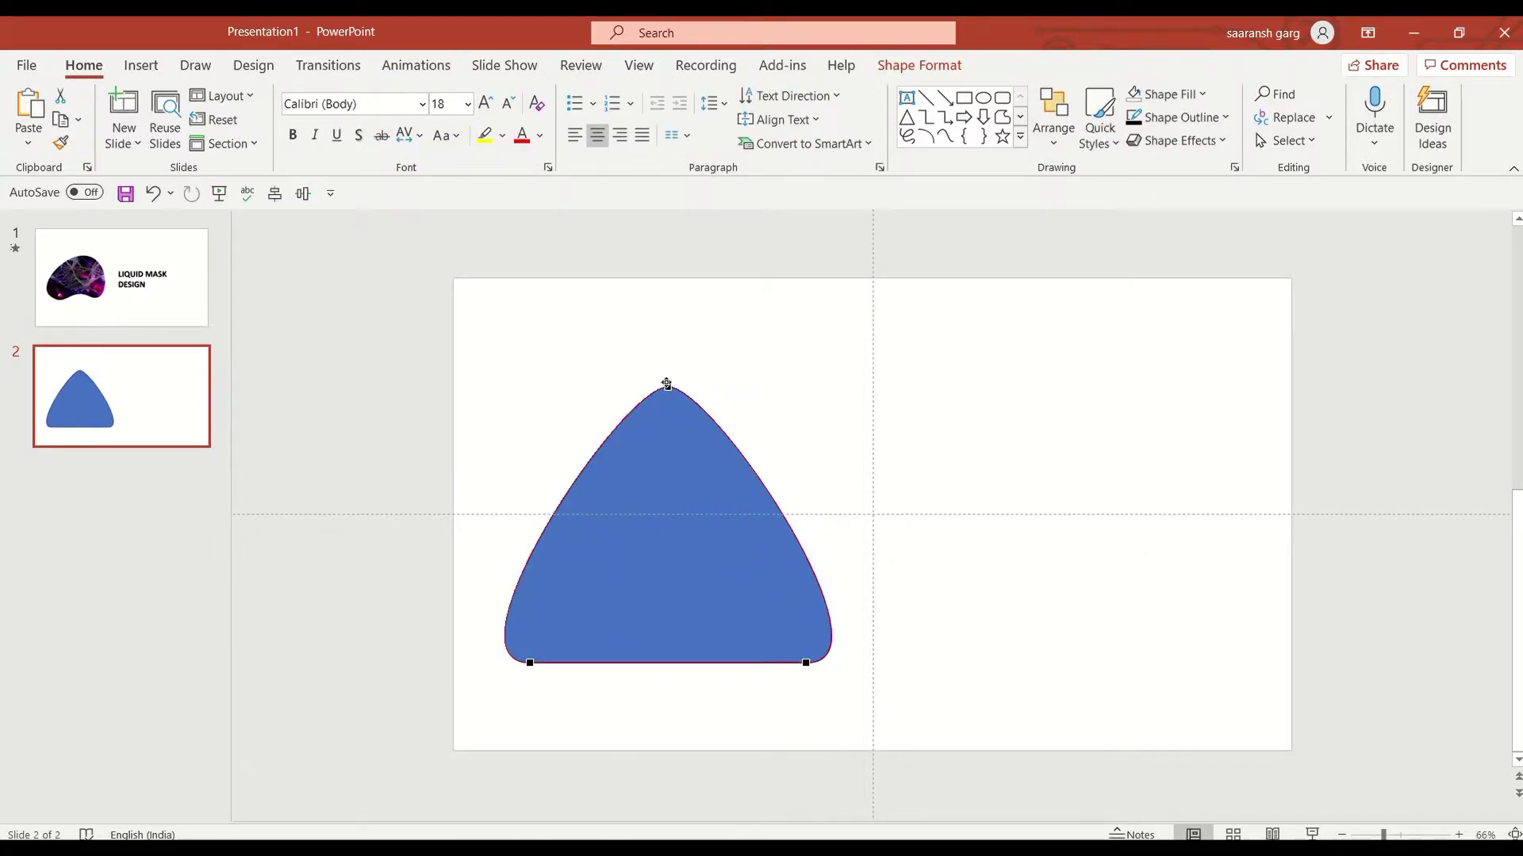
Pull the top point right and bulge the left side and lower-right edge outward
{"action": "left_click_drag", "start_coordinate": [667, 384], "coordinate": [800, 394]}
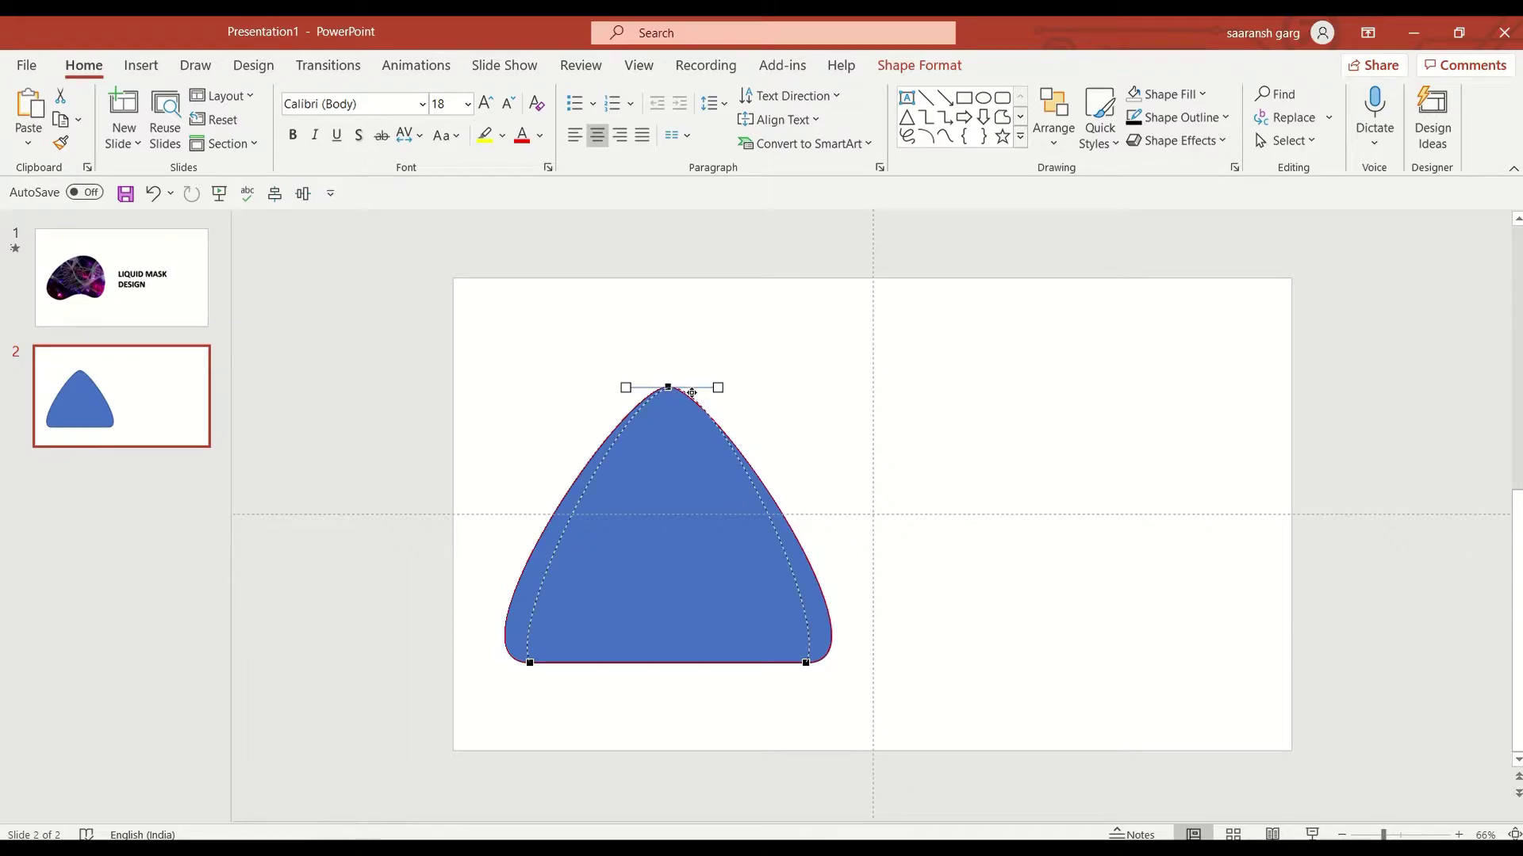
{"action": "left_click", "coordinate": [528, 665]}
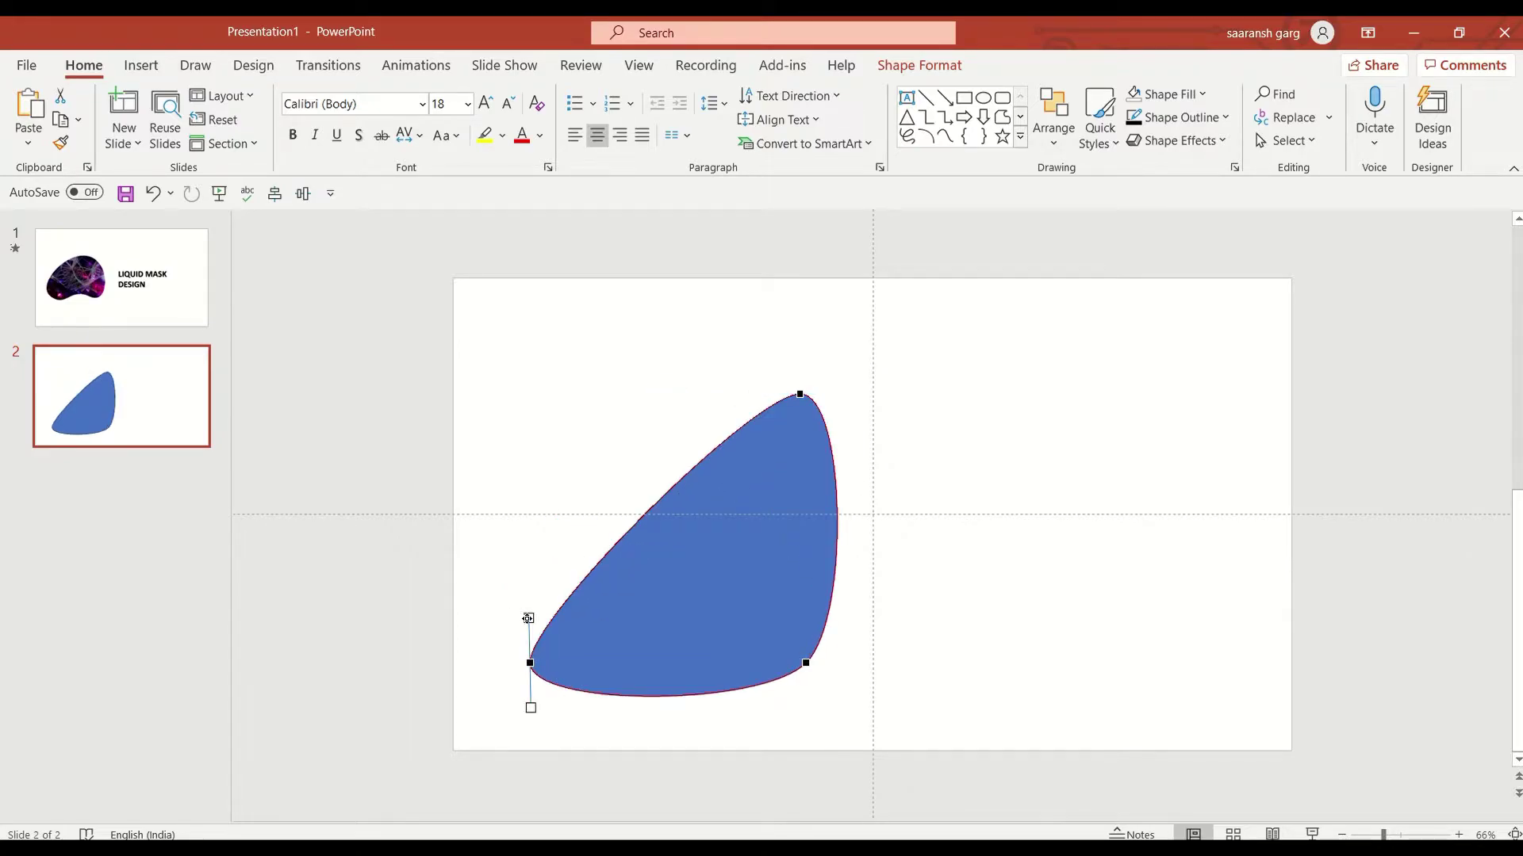
{"action": "left_click_drag", "start_coordinate": [521, 618], "coordinate": [460, 617]}
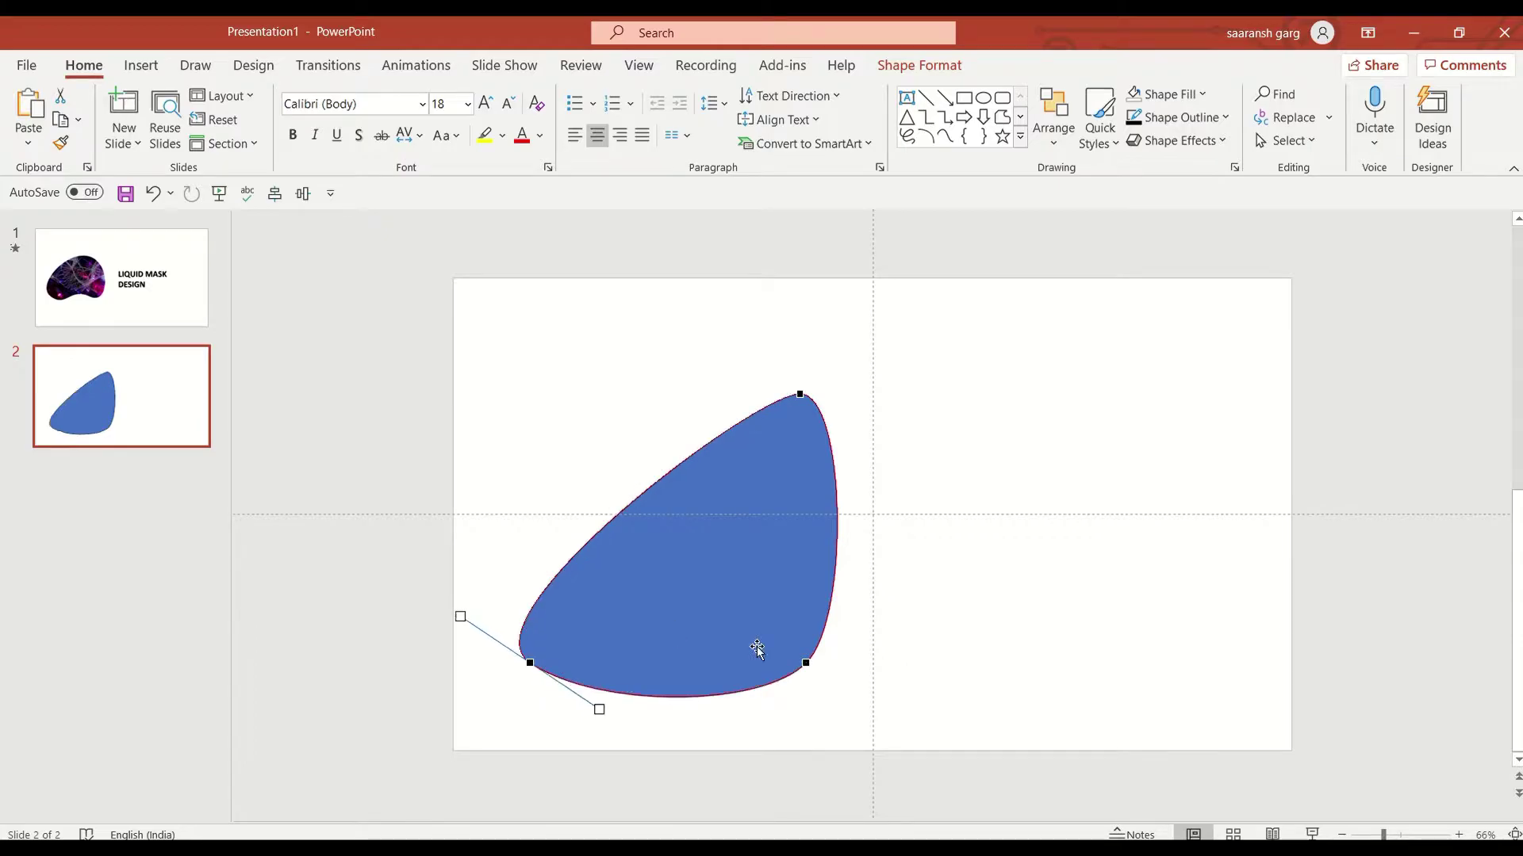
{"action": "left_click", "coordinate": [805, 662]}
{"action": "left_click_drag", "start_coordinate": [851, 617], "coordinate": [897, 714]}
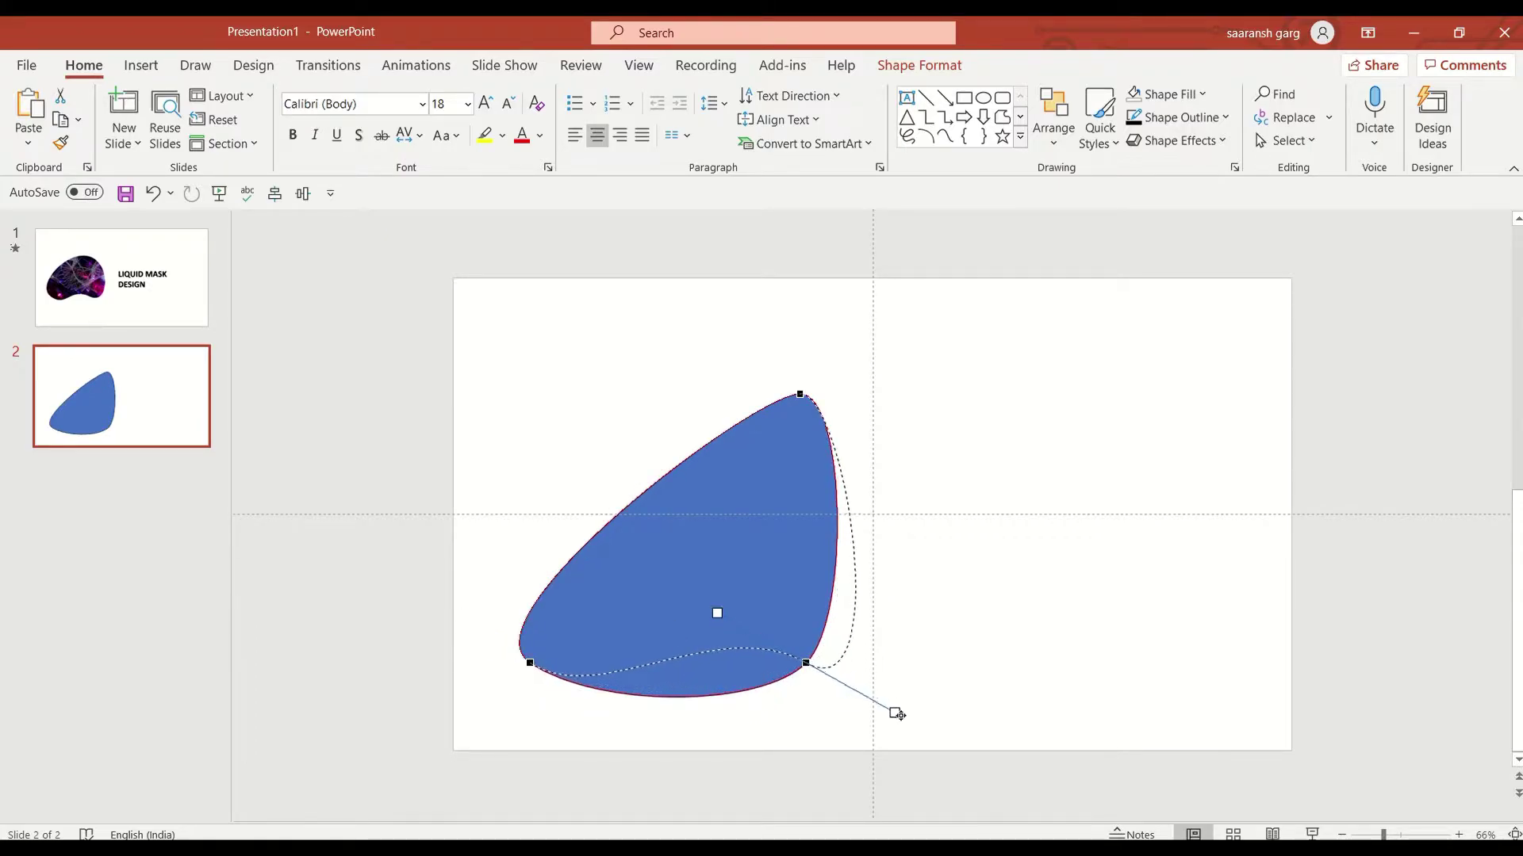
{"action": "left_click_drag", "start_coordinate": [897, 715], "coordinate": [963, 748]}
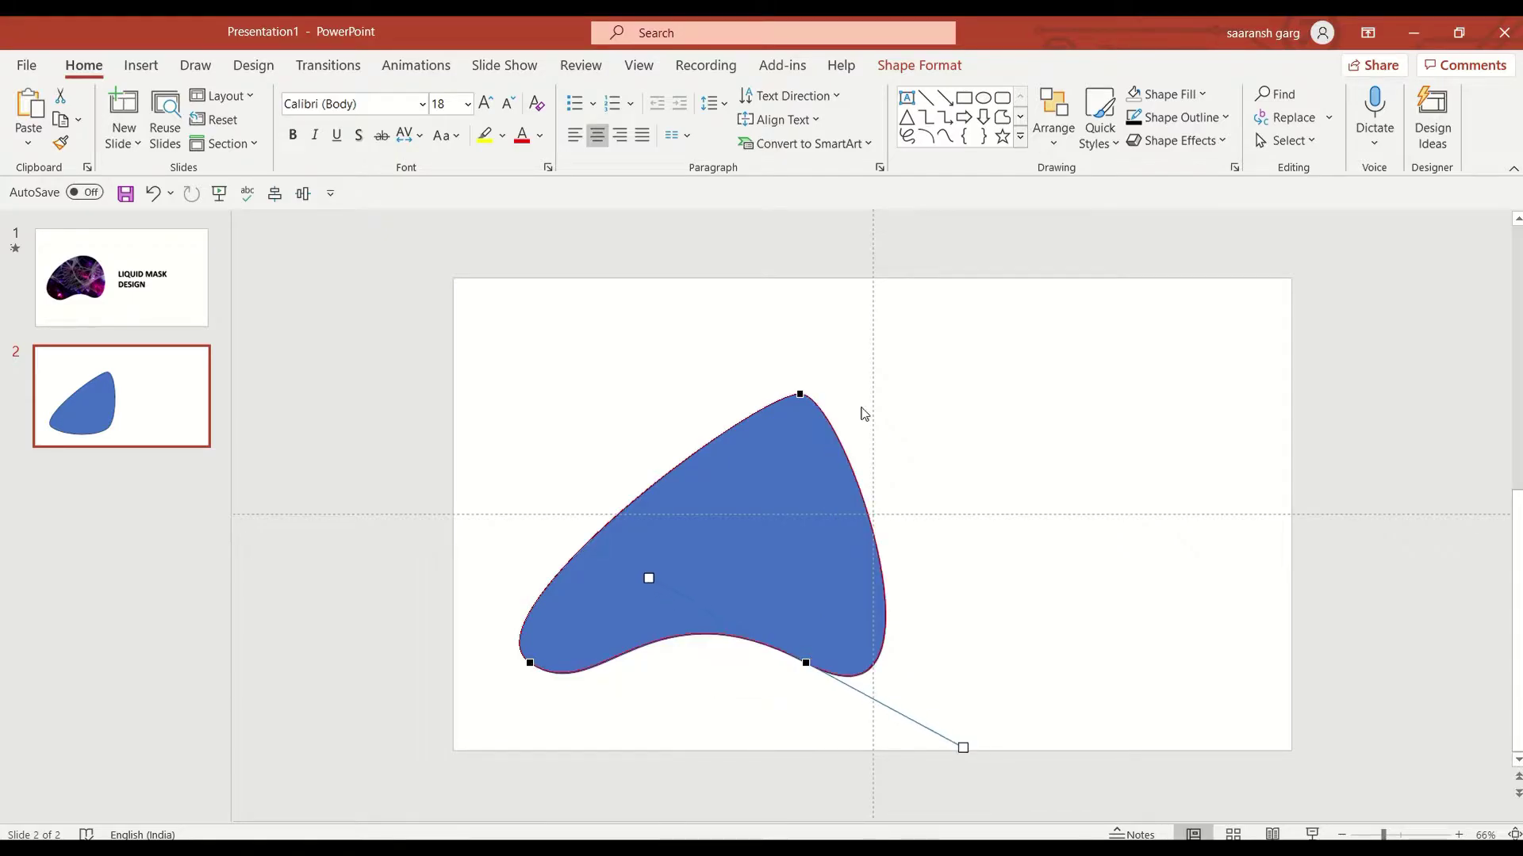
Round out the blob's top-right and swell its lower-right lobe, finishing point editing
{"action": "left_click", "coordinate": [800, 395]}
{"action": "left_click_drag", "start_coordinate": [846, 394], "coordinate": [984, 441]}
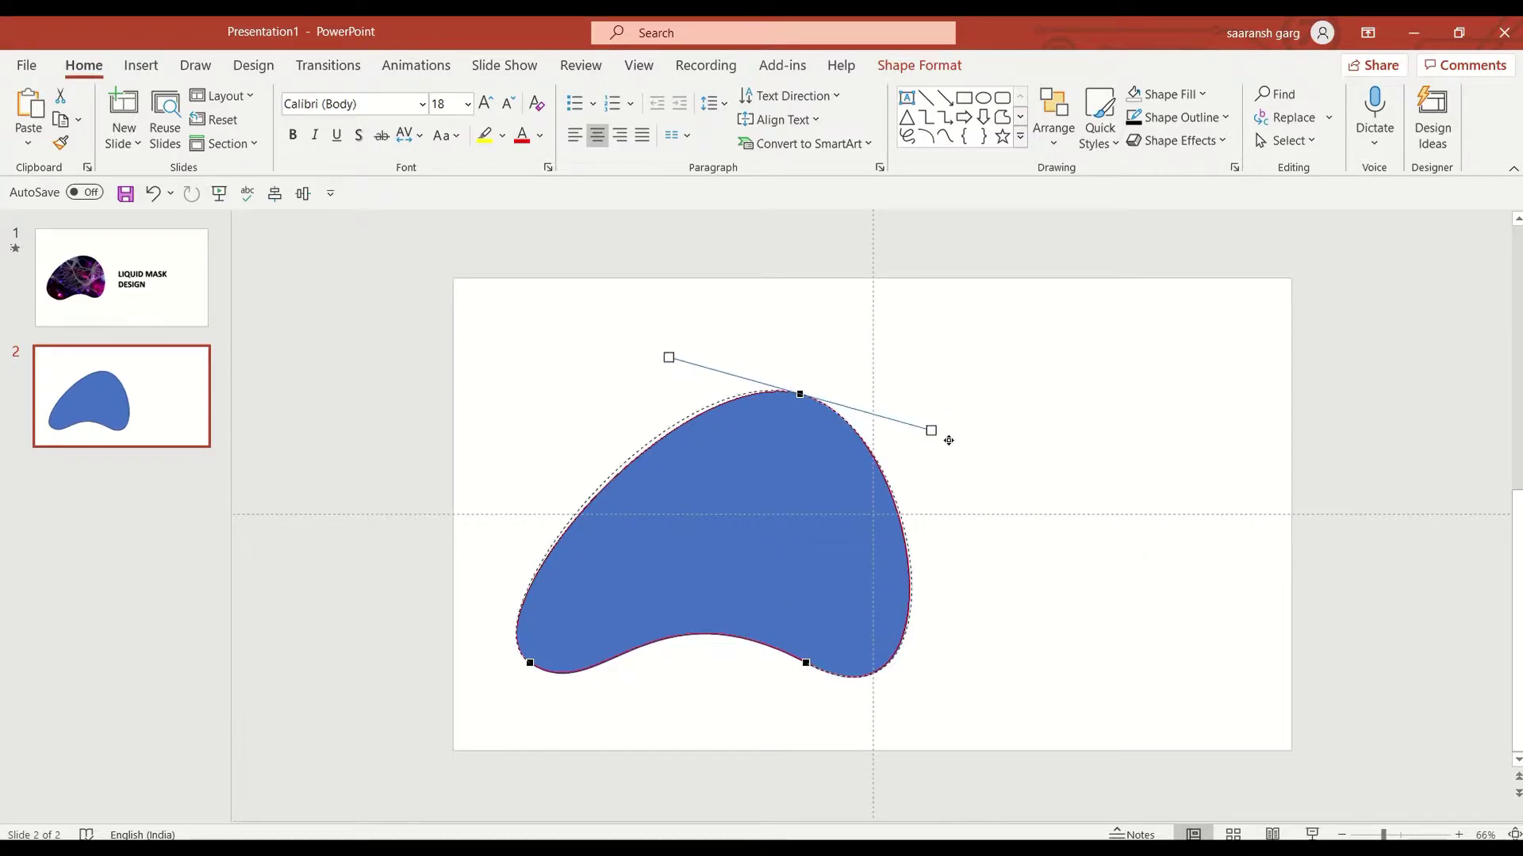
{"action": "left_click", "coordinate": [806, 662]}
{"action": "left_click_drag", "start_coordinate": [963, 748], "coordinate": [980, 798]}
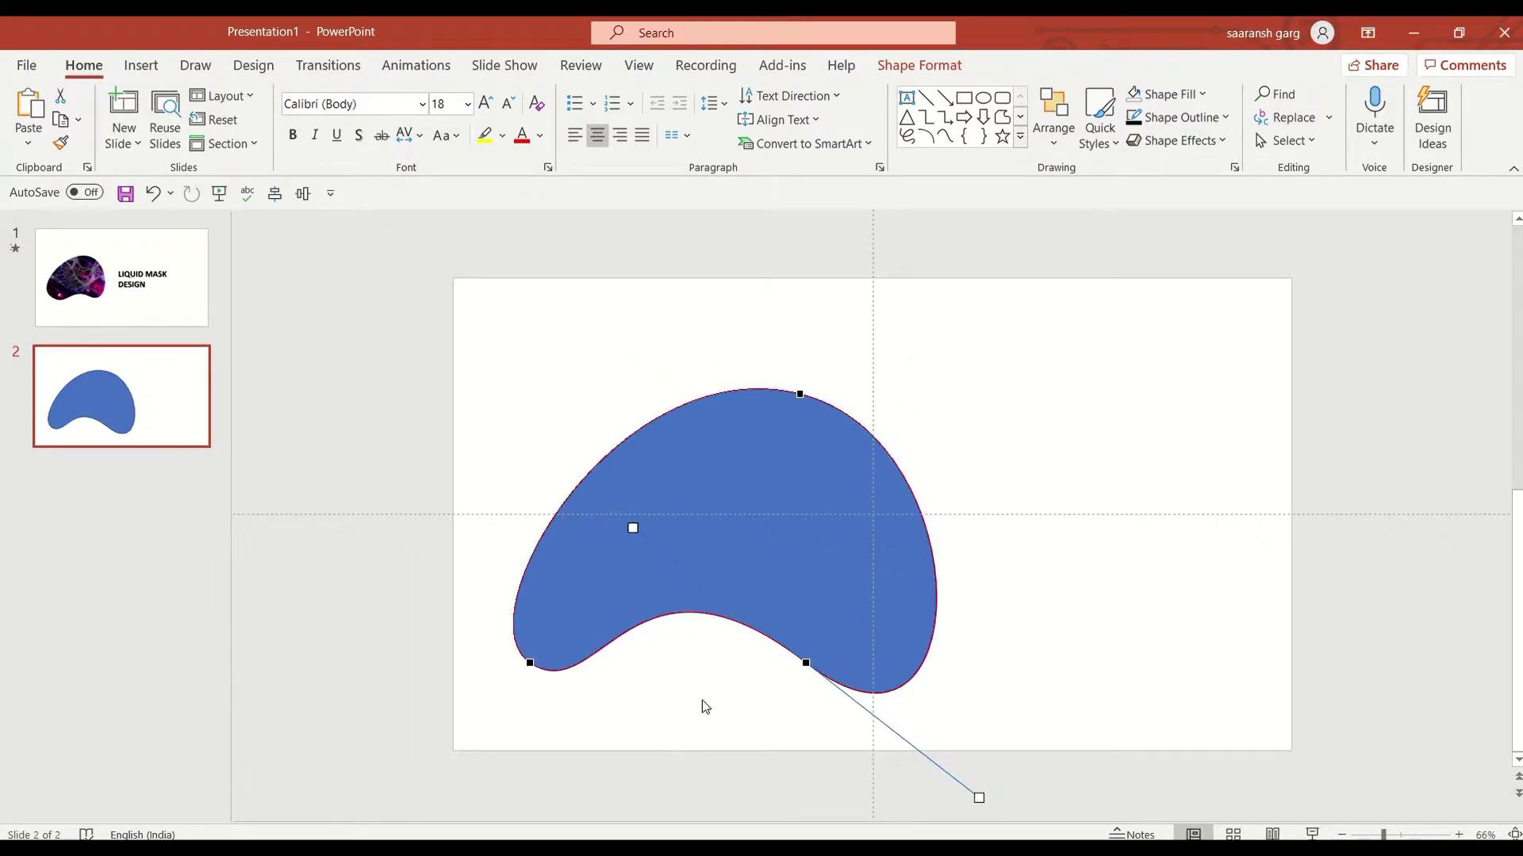
{"action": "left_click", "coordinate": [530, 662]}
{"action": "left_click", "coordinate": [604, 725]}
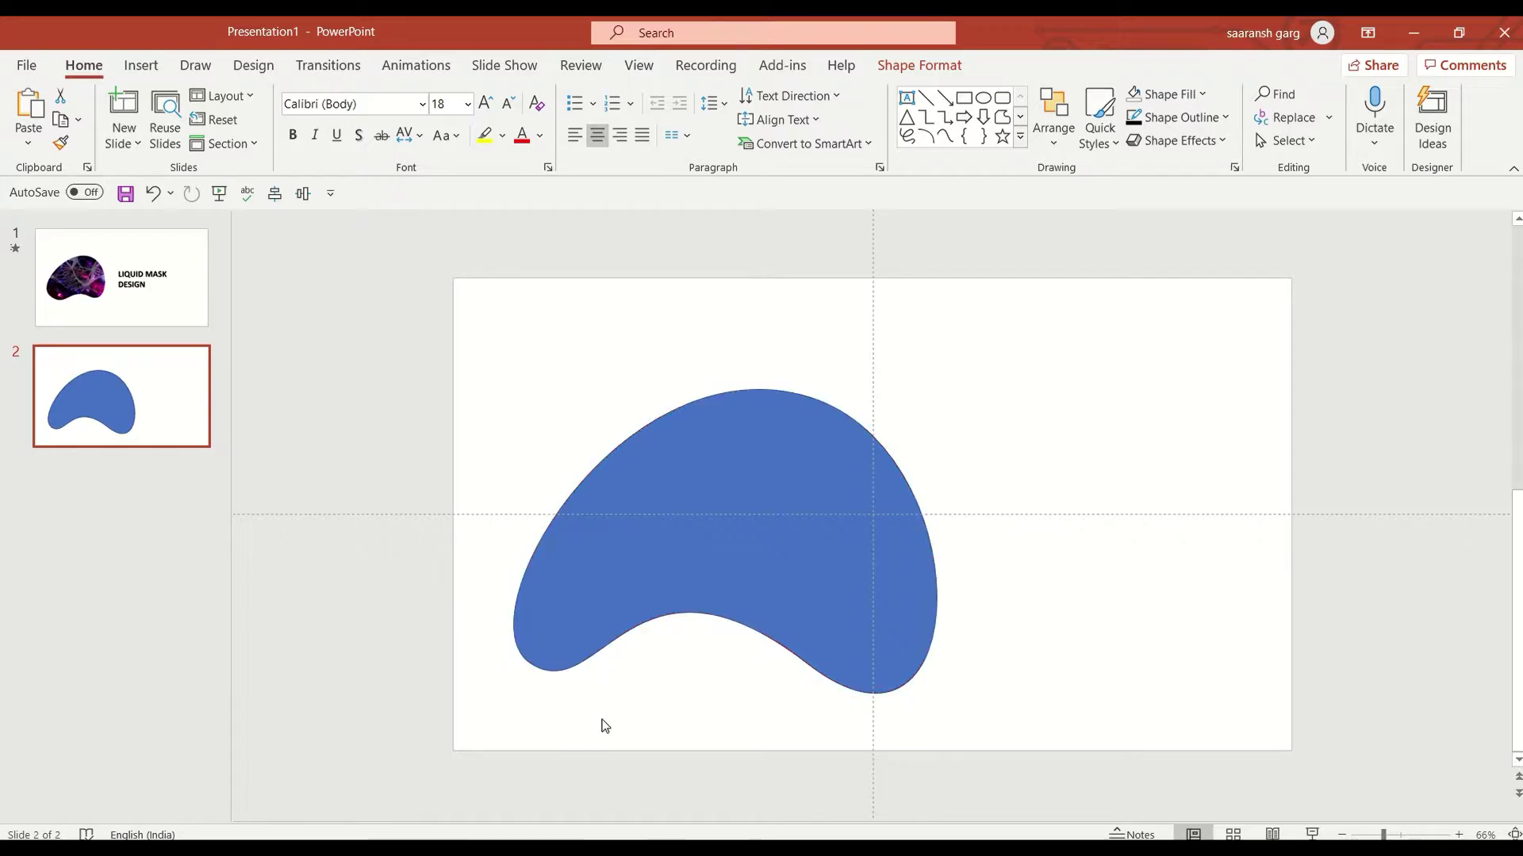
Shrink the blob from its top-left corner and move it up and to the left
{"action": "left_click", "coordinate": [602, 598]}
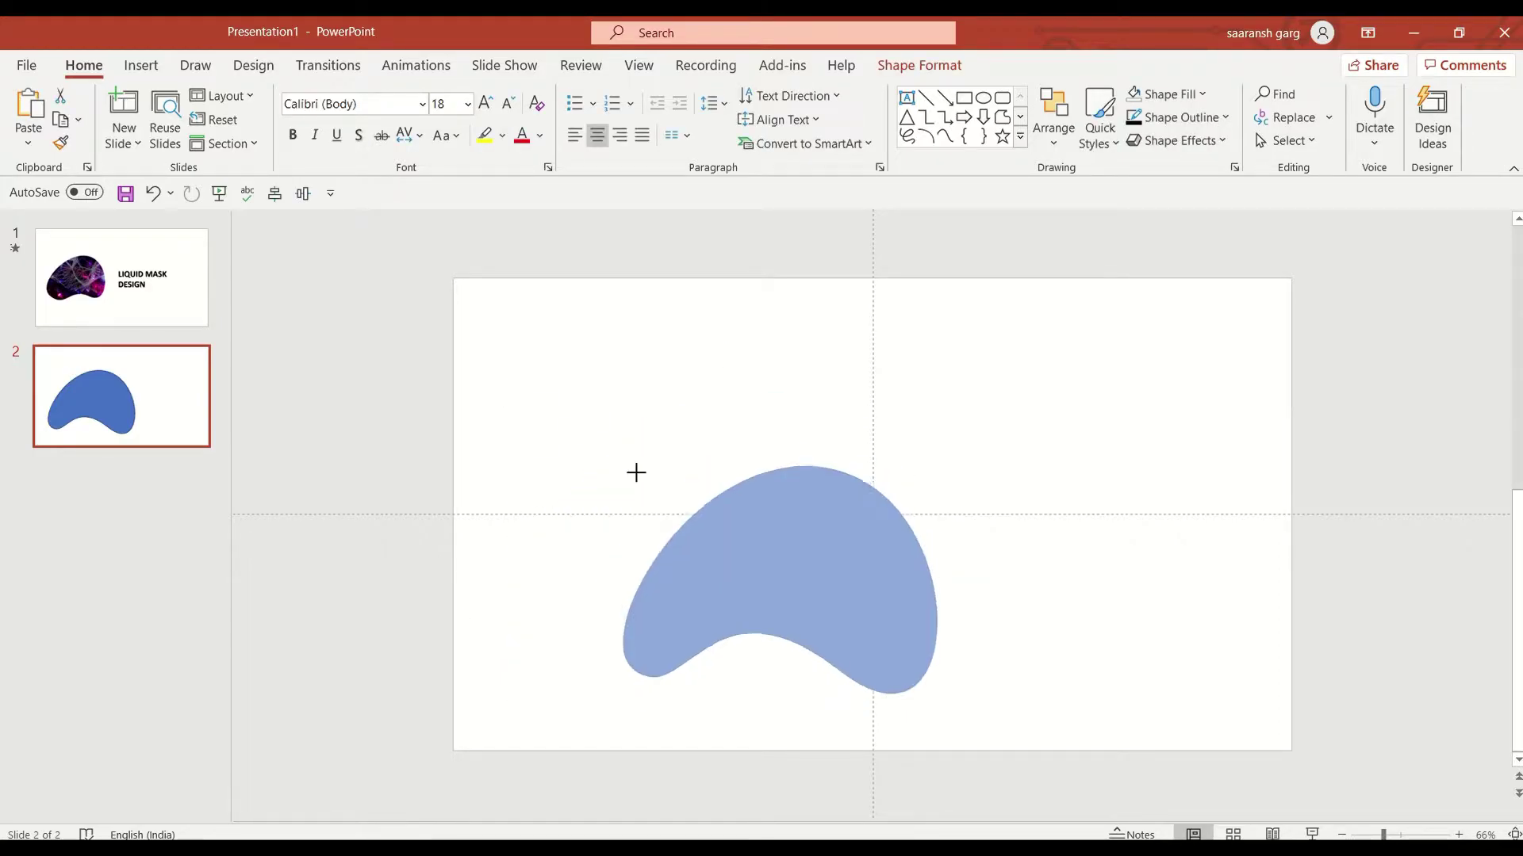
{"action": "left_click_drag", "start_coordinate": [513, 389], "coordinate": [650, 480]}
{"action": "left_click_drag", "start_coordinate": [858, 639], "coordinate": [749, 558]}
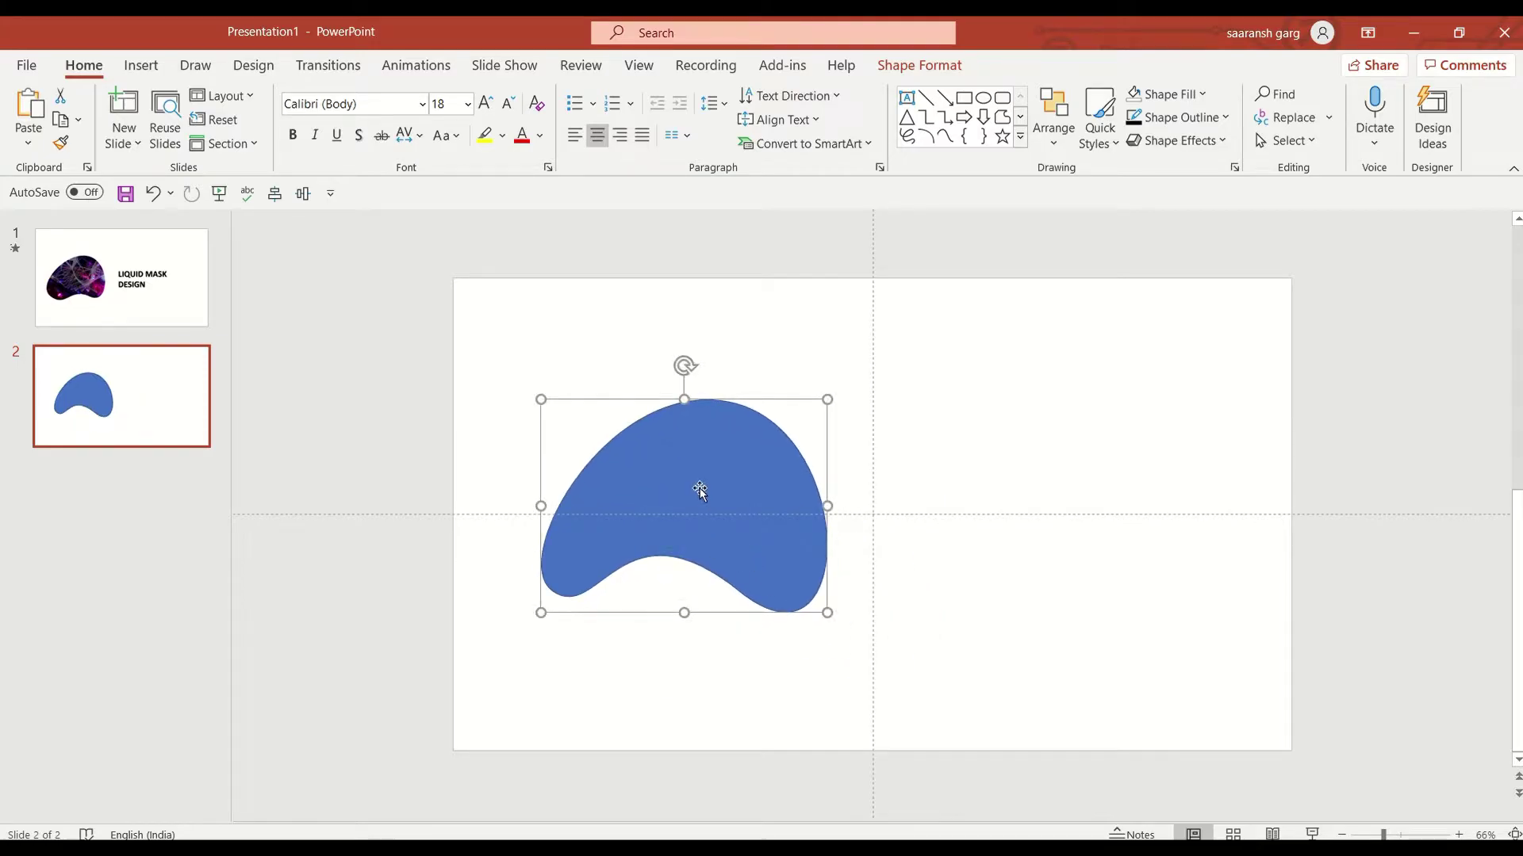
{"action": "left_click", "coordinate": [143, 66]}
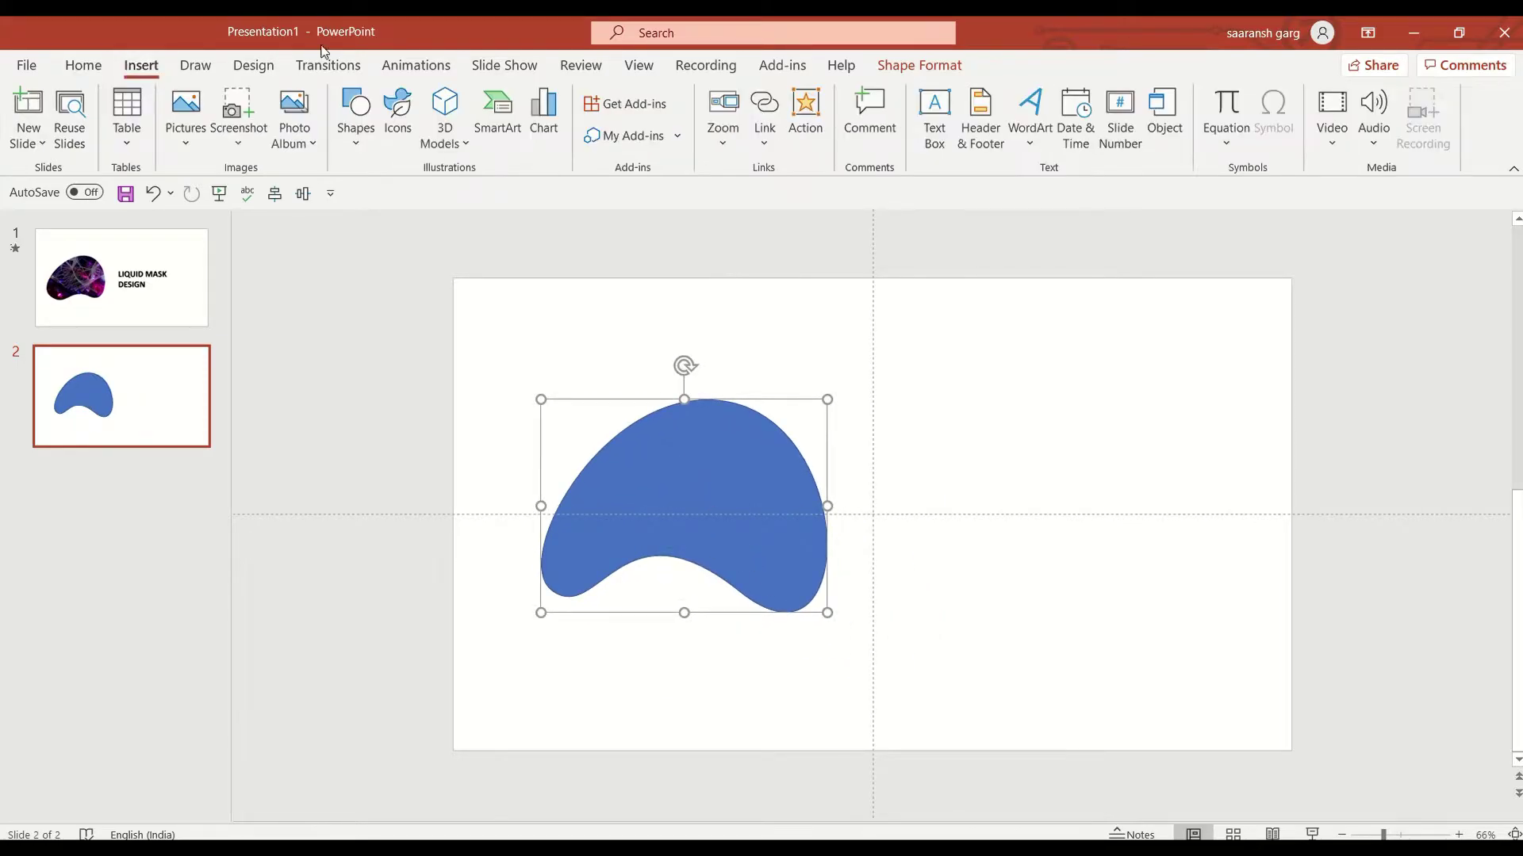
{"action": "left_click", "coordinate": [417, 66]}
Open the Animation Pane and add Spin and Grow/Shrink emphasis animations to the blob
{"action": "left_click", "coordinate": [1108, 95]}
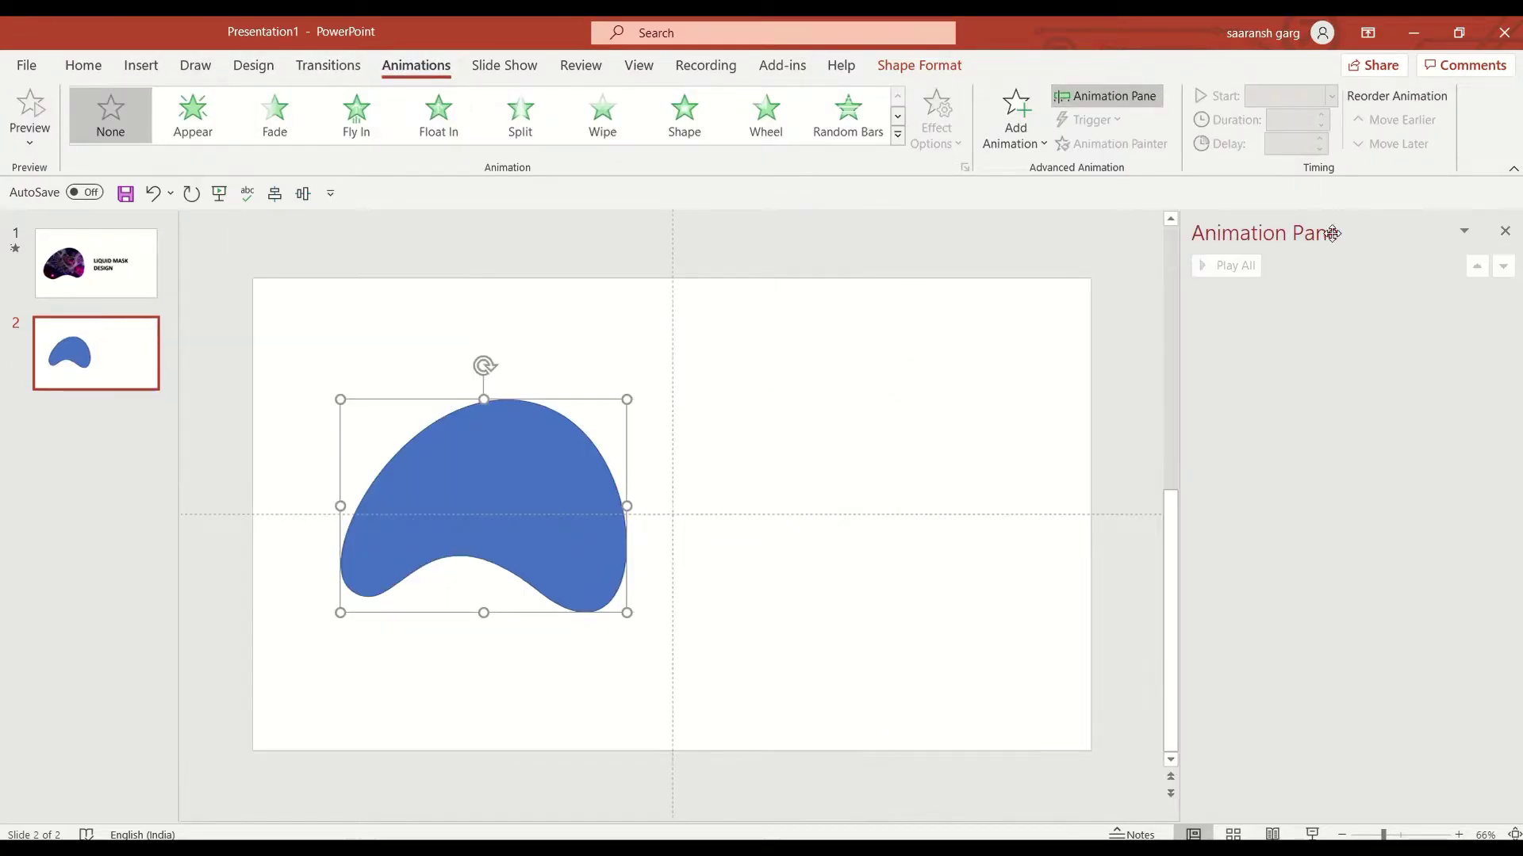
{"action": "left_click", "coordinate": [1015, 119]}
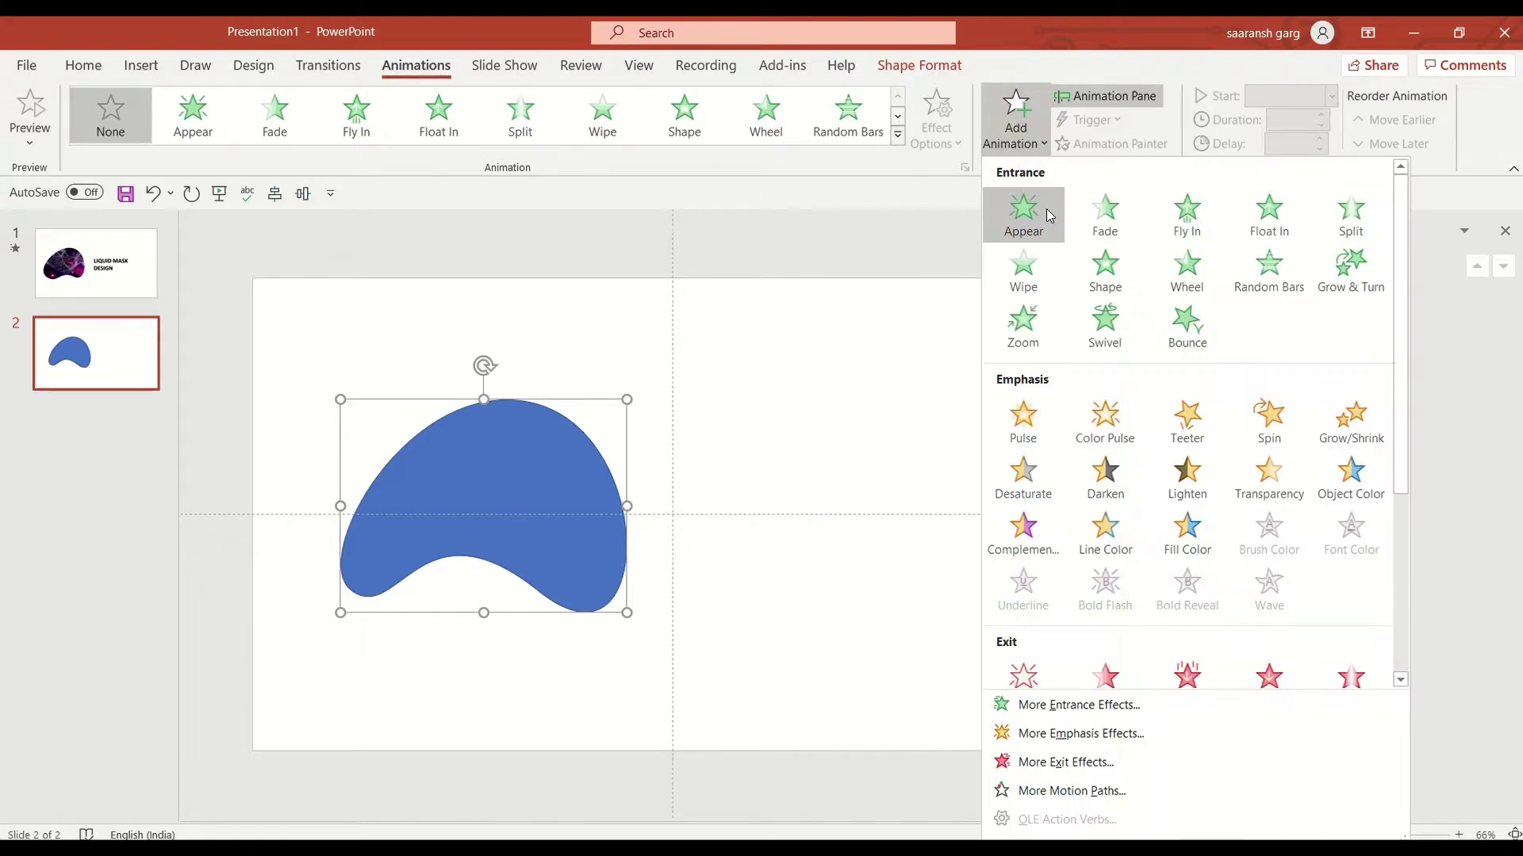
{"action": "left_click", "coordinate": [1269, 416]}
{"action": "left_click", "coordinate": [1016, 119]}
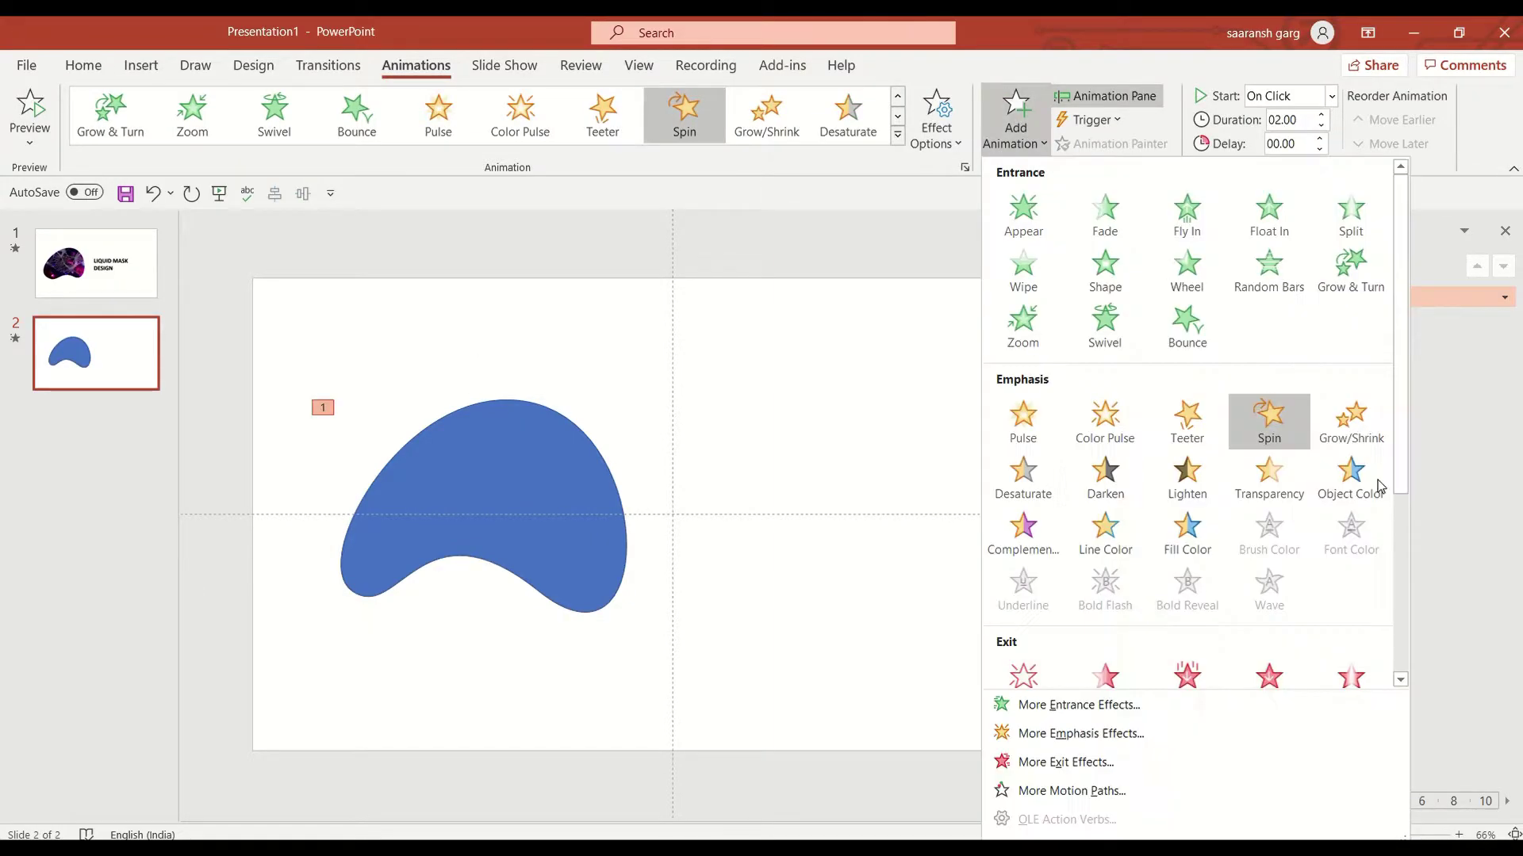
{"action": "left_click", "coordinate": [1350, 428]}
Make both animations last 15 seconds starting With Previous, and open Grow/Shrink Effect Options
{"action": "left_click", "coordinate": [1284, 298], "text": "shift"}
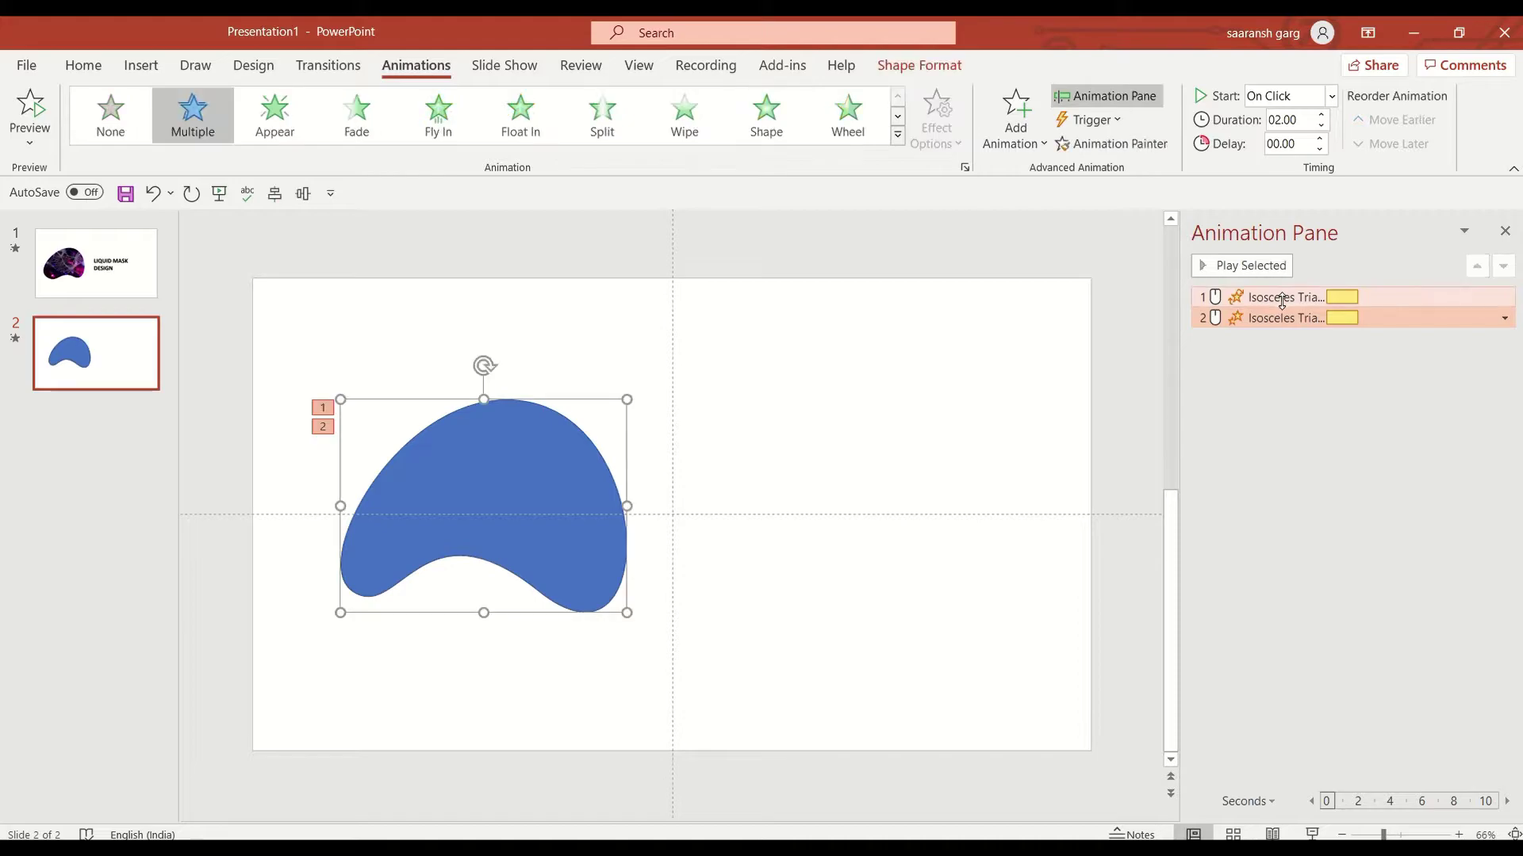
{"action": "left_click", "coordinate": [1277, 121]}
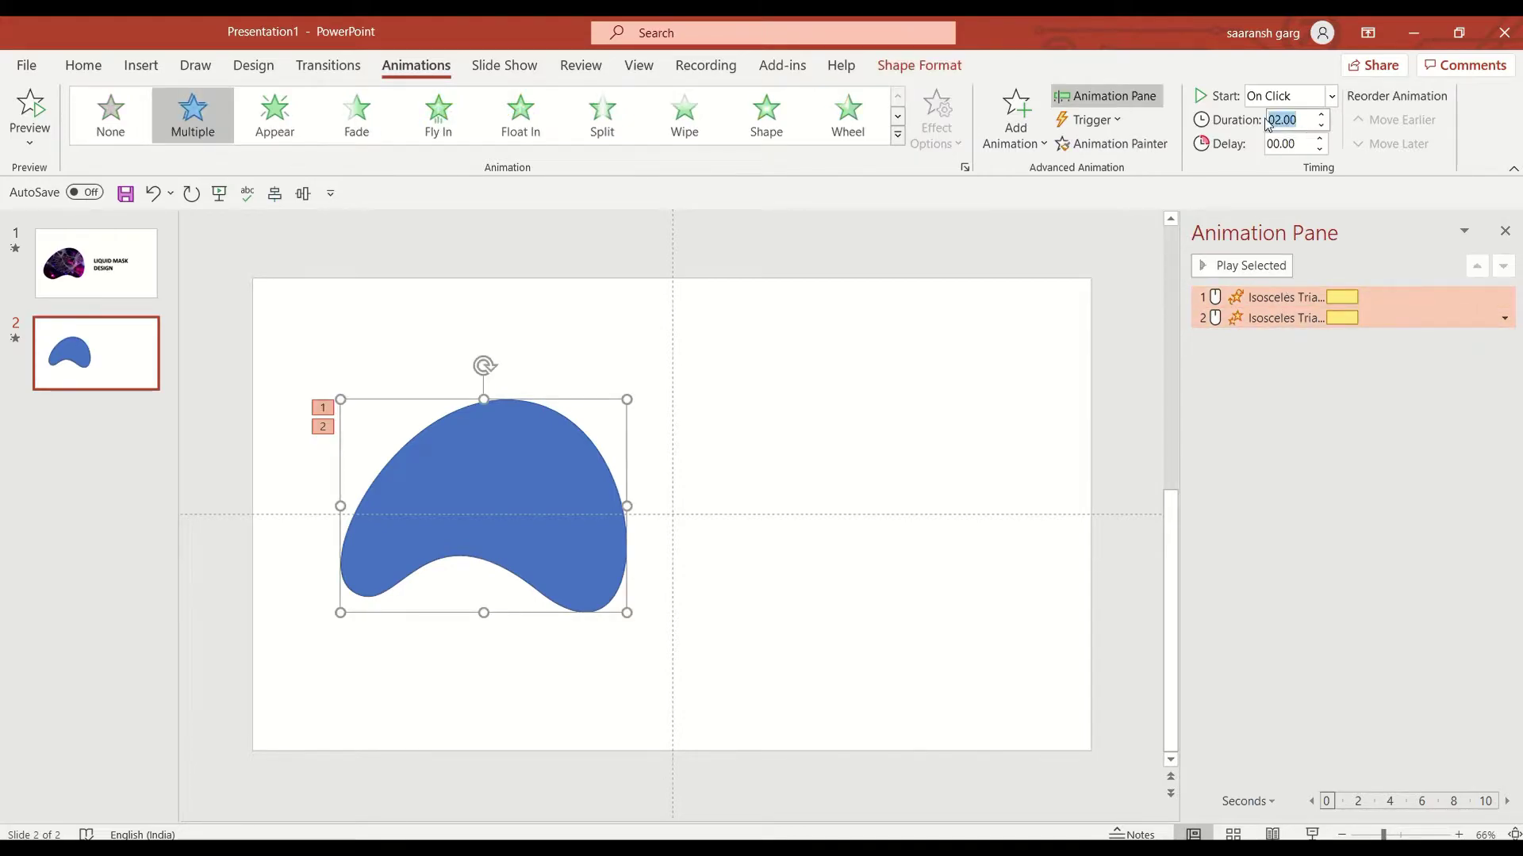
{"action": "double_click", "coordinate": [1271, 120]}
{"action": "type", "text": "15"}
{"action": "left_click", "coordinate": [1324, 98]}
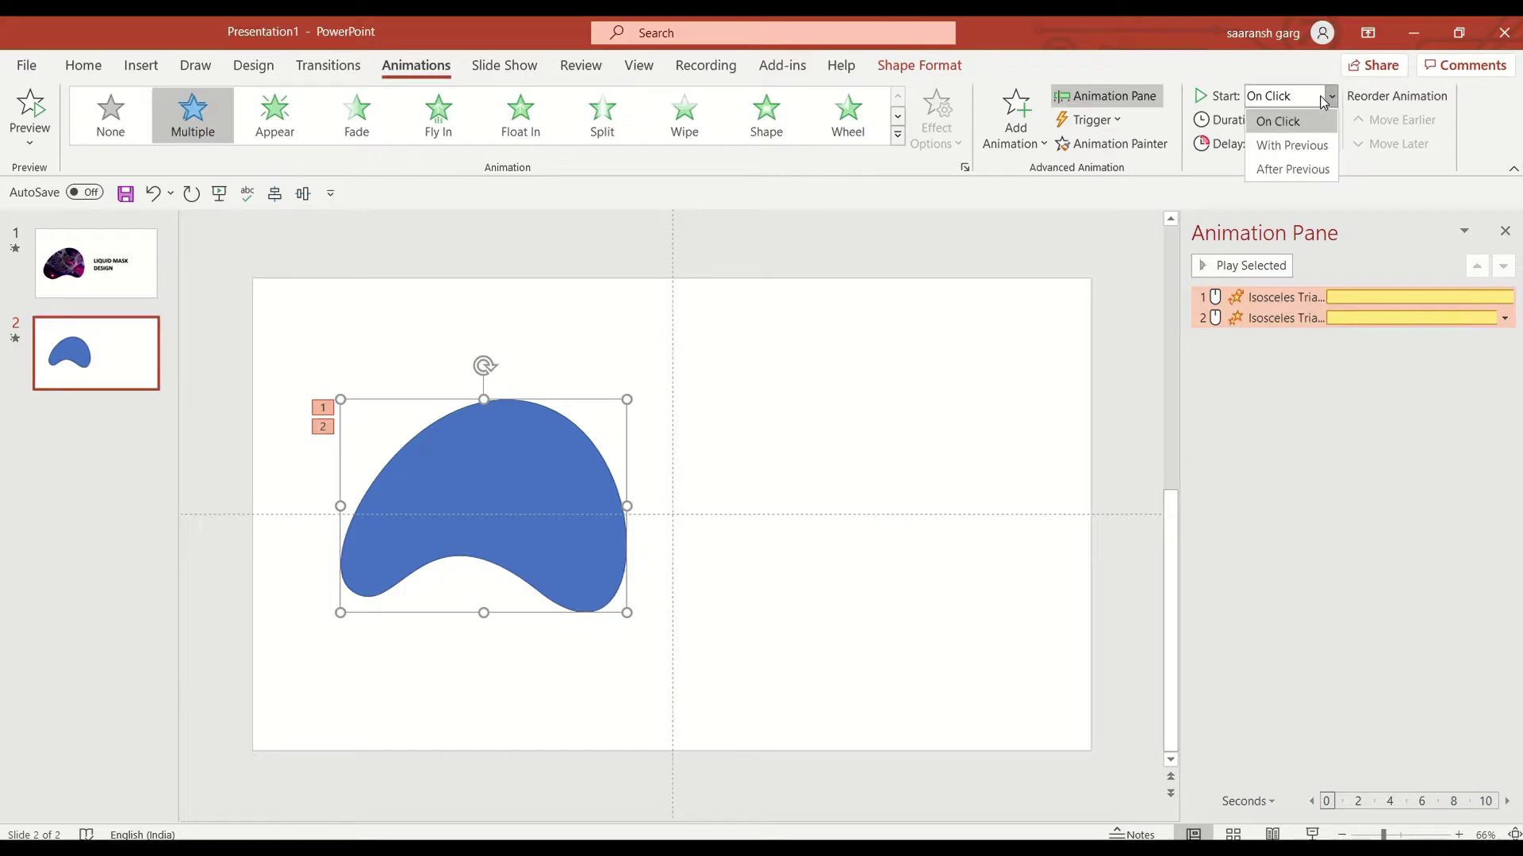
{"action": "left_click", "coordinate": [1329, 97]}
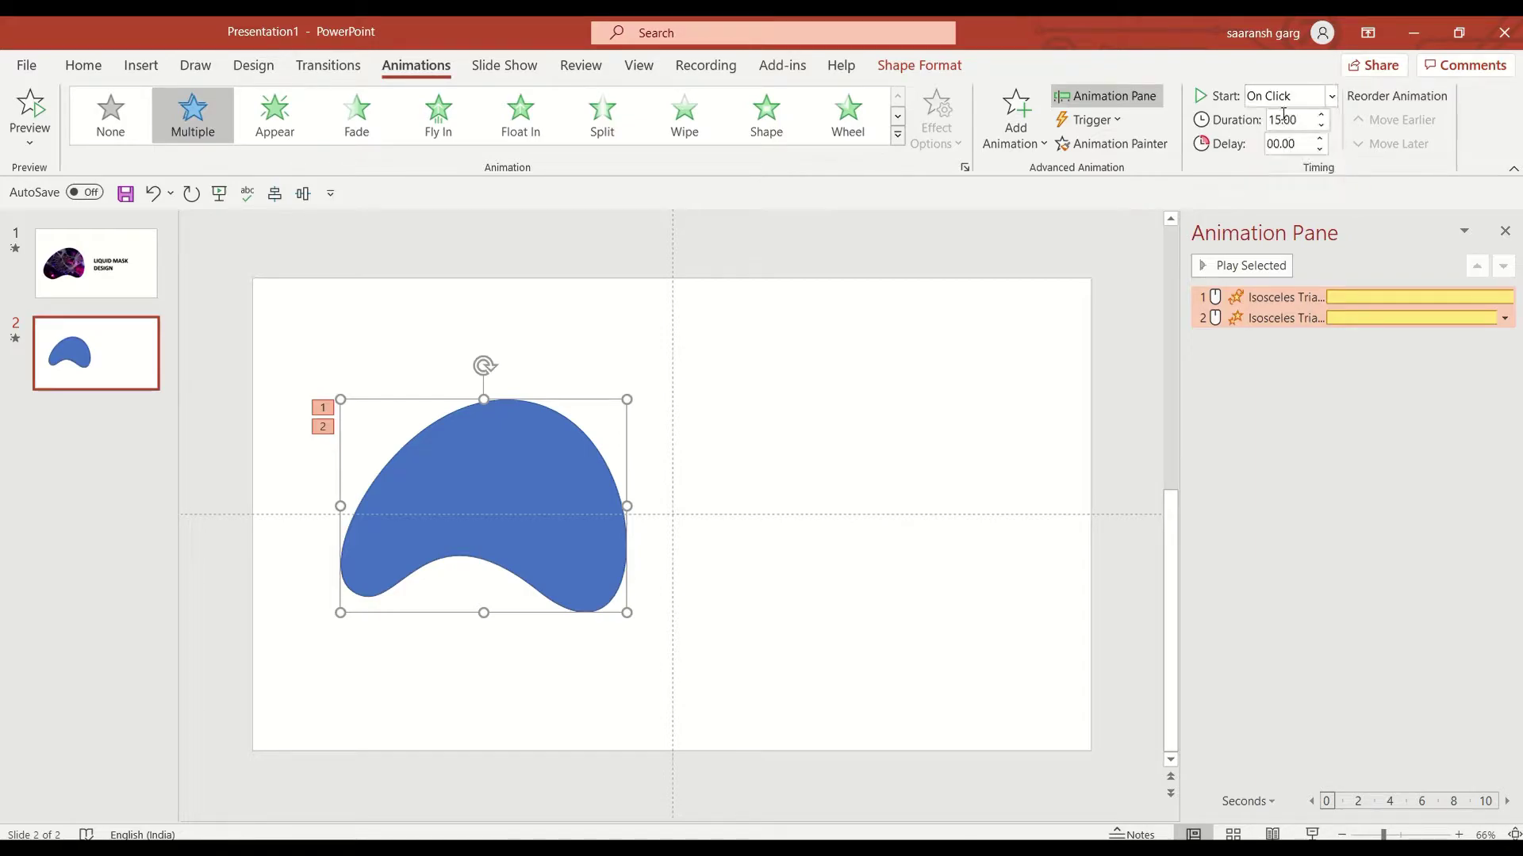
{"action": "left_click", "coordinate": [1329, 97]}
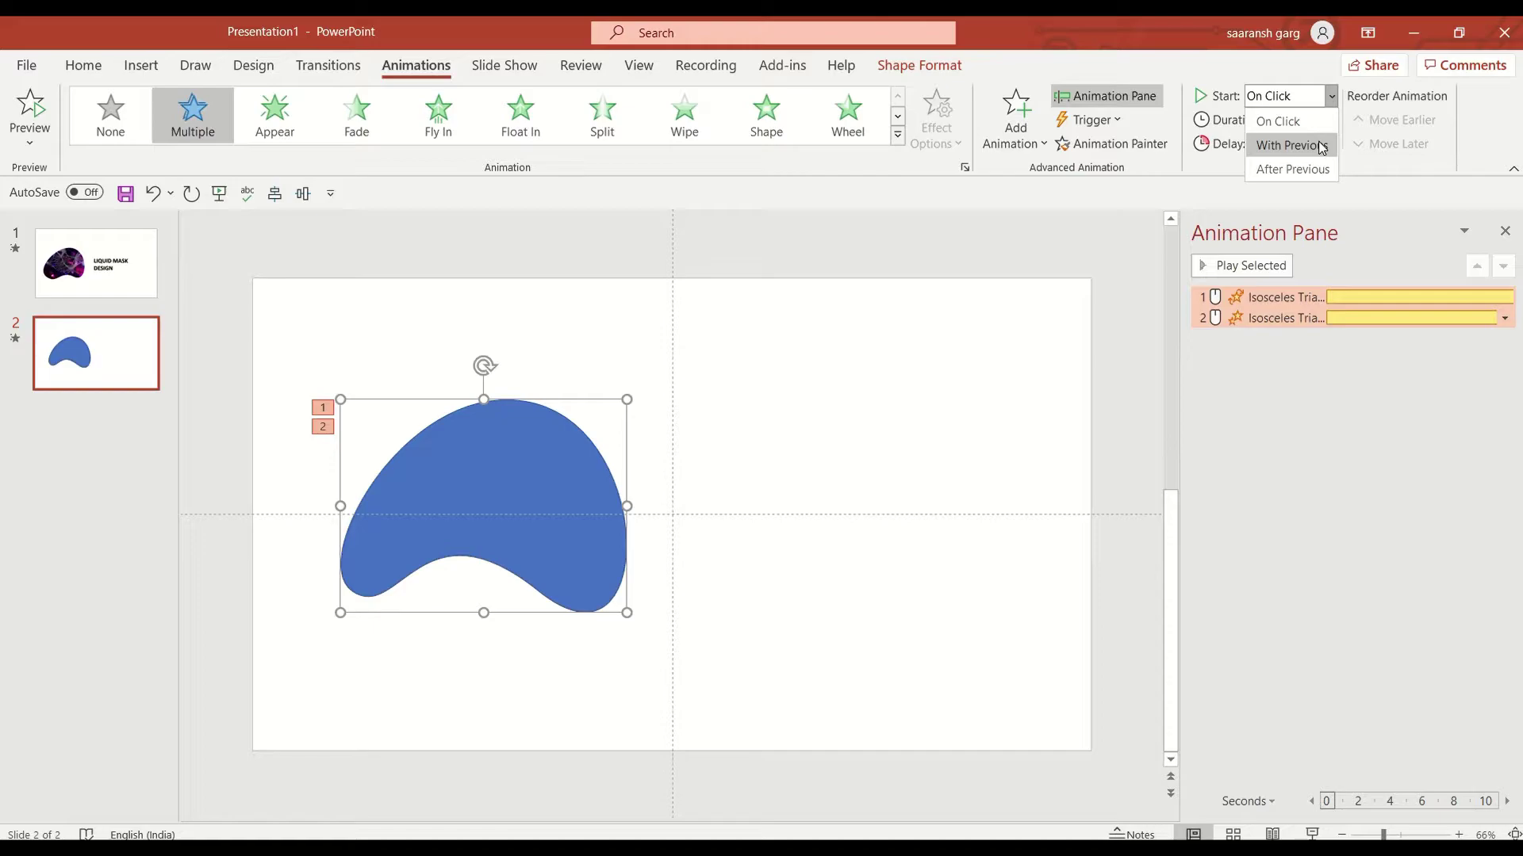
{"action": "left_click", "coordinate": [1322, 147]}
{"action": "left_click", "coordinate": [1504, 318]}
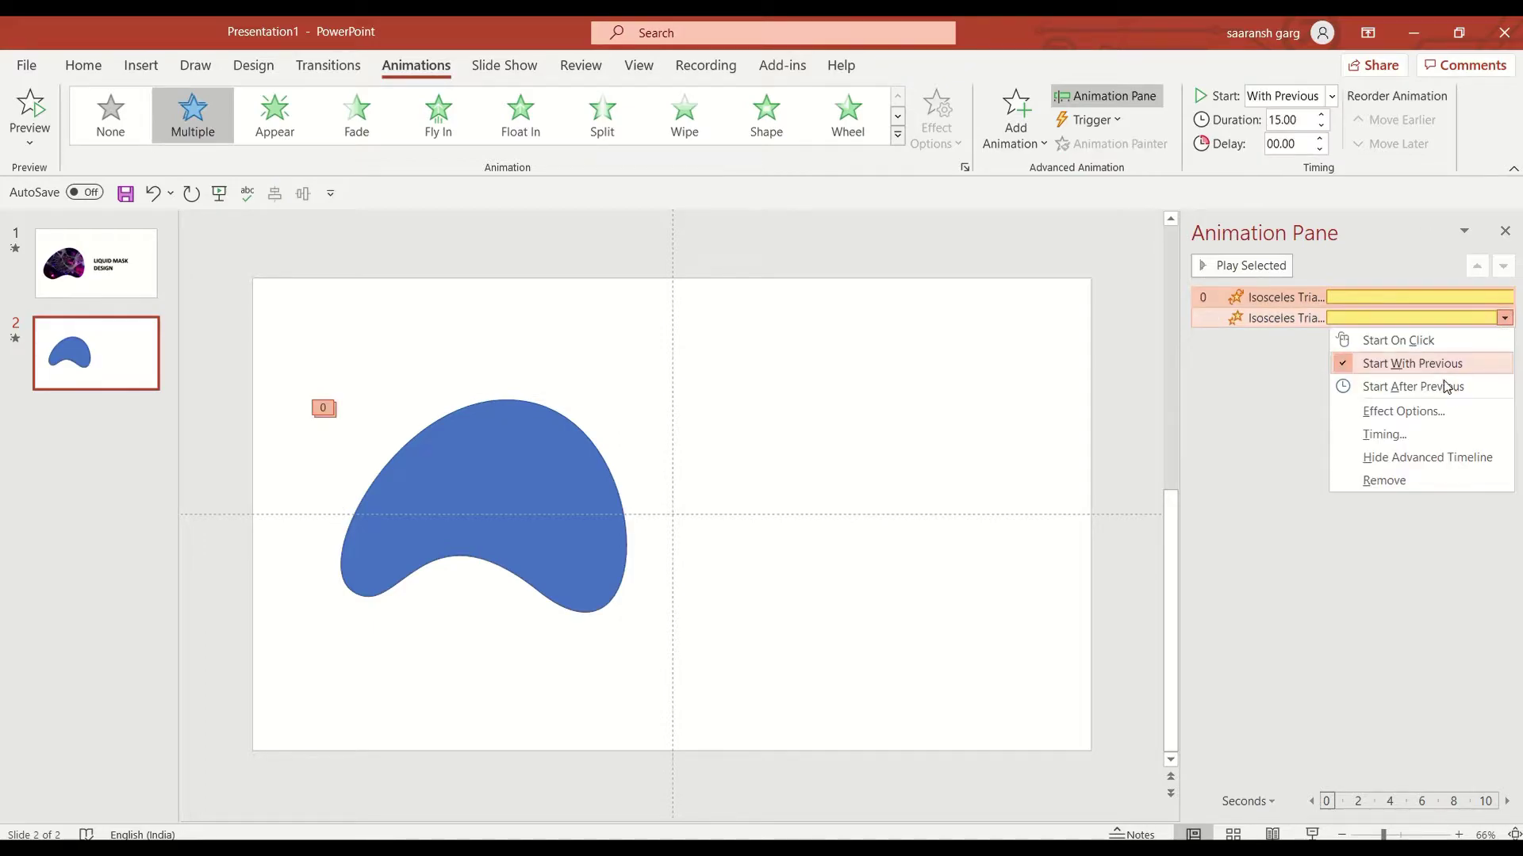
{"action": "left_click", "coordinate": [1431, 410]}
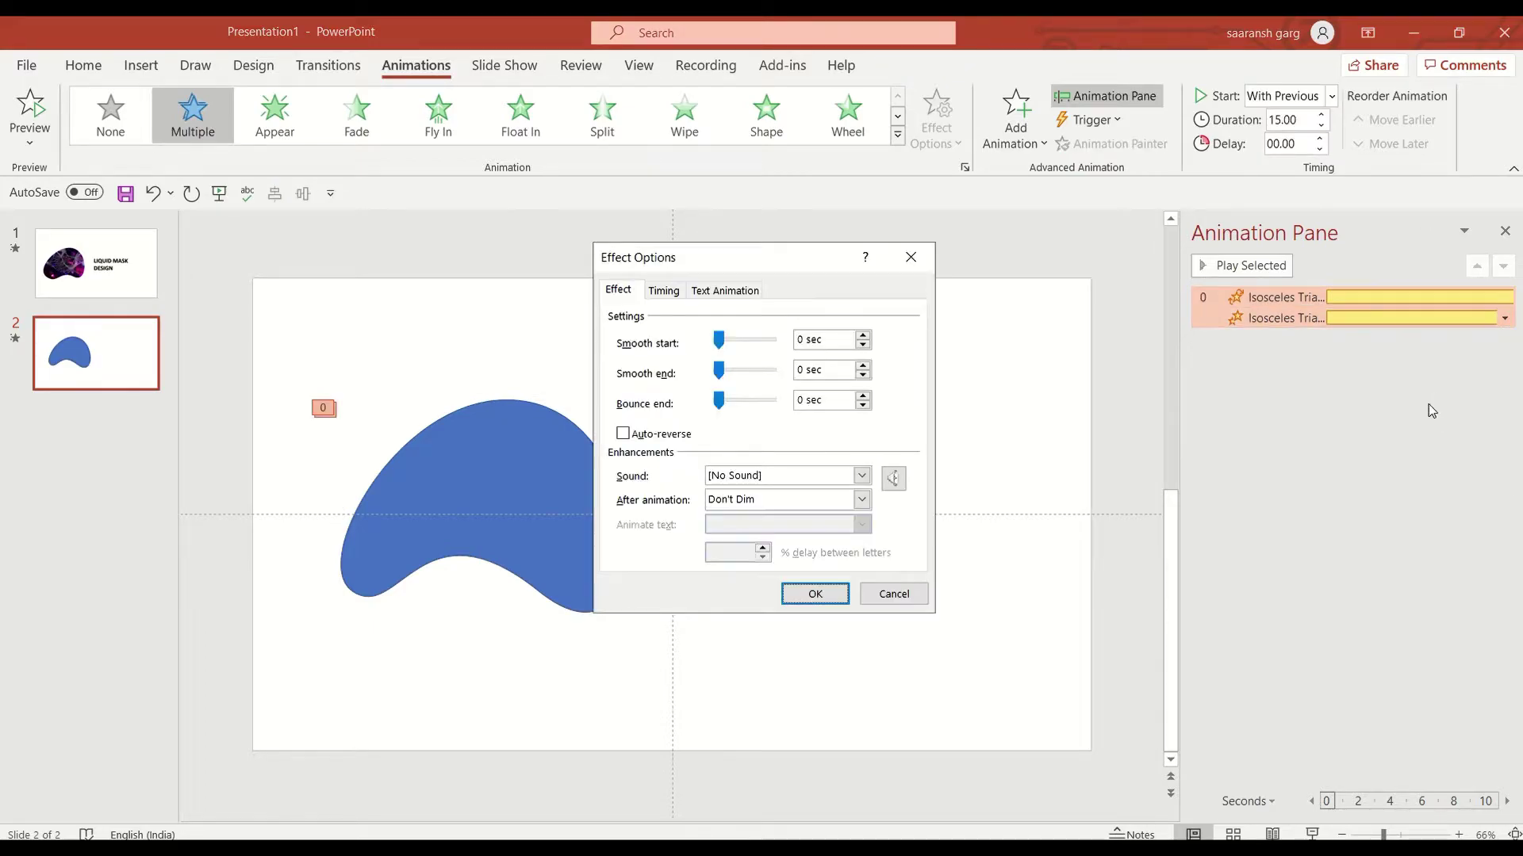
Give Grow/Shrink a 0.5-second smooth start and repeat it Until End of Slide
{"action": "left_click", "coordinate": [816, 339]}
{"action": "type", "text": ".5"}
{"action": "key", "text": "Tab"}
{"action": "left_click", "coordinate": [665, 293]}
{"action": "left_click", "coordinate": [810, 389]}
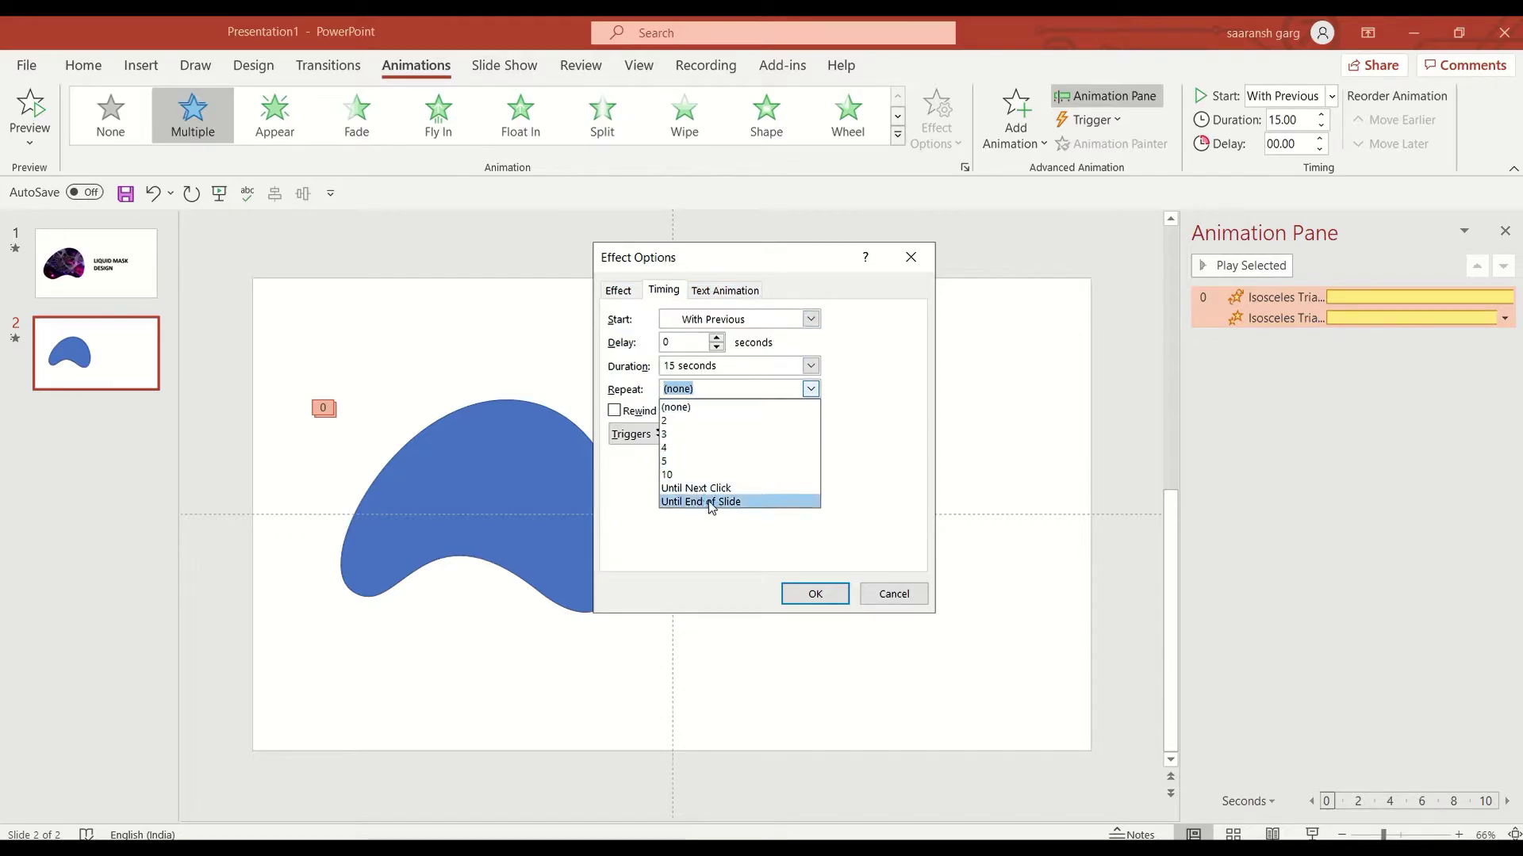
{"action": "left_click", "coordinate": [714, 501]}
{"action": "left_click", "coordinate": [814, 595]}
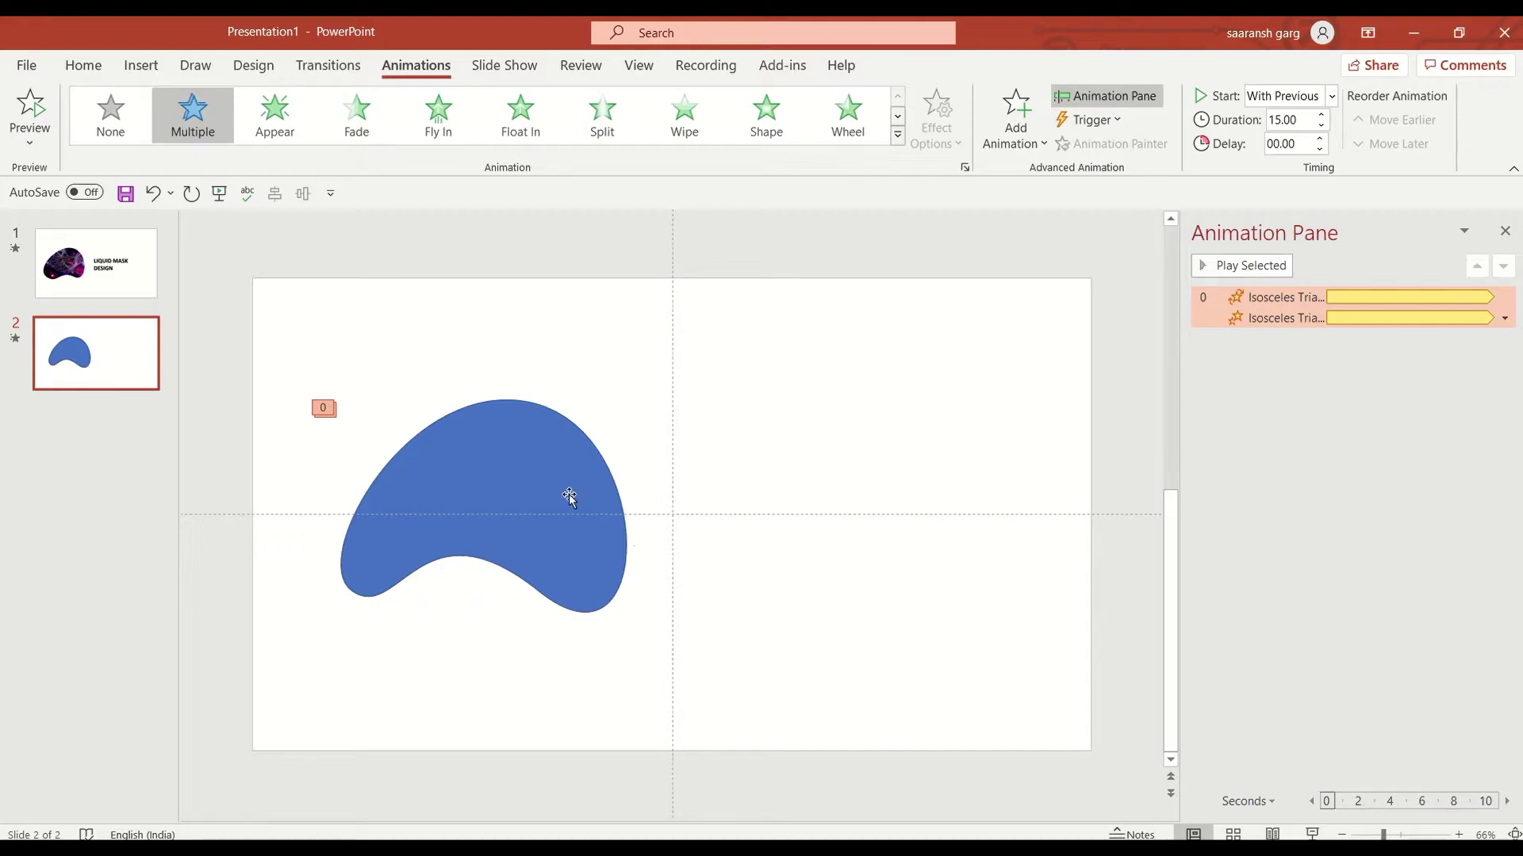
Duplicate slide 2 with Ctrl+D to create slide 3, and close the Animation Pane
{"action": "left_click", "coordinate": [108, 368]}
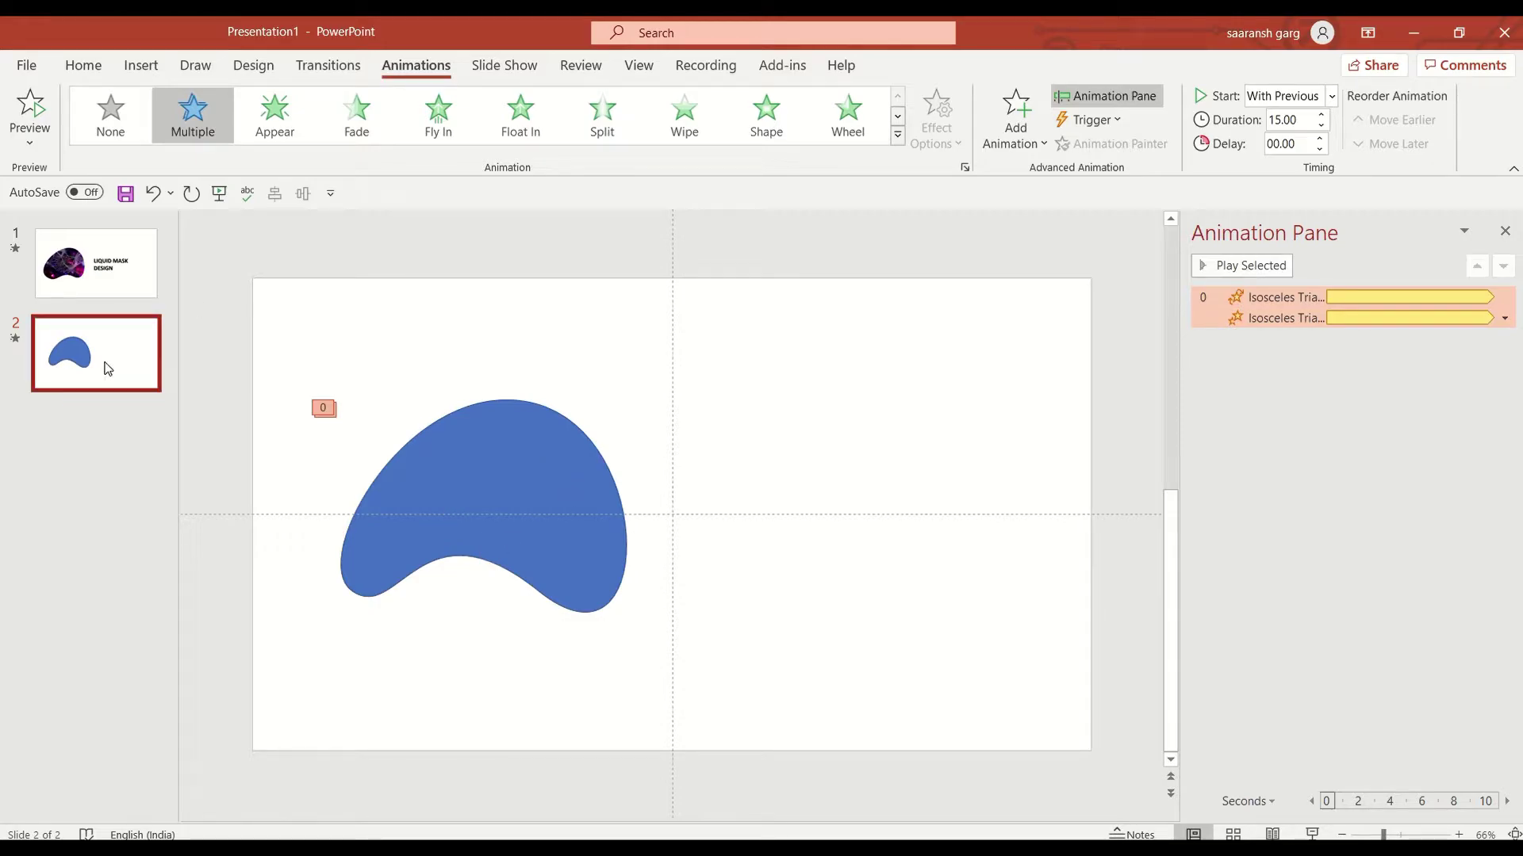
{"action": "key", "text": "ctrl+d"}
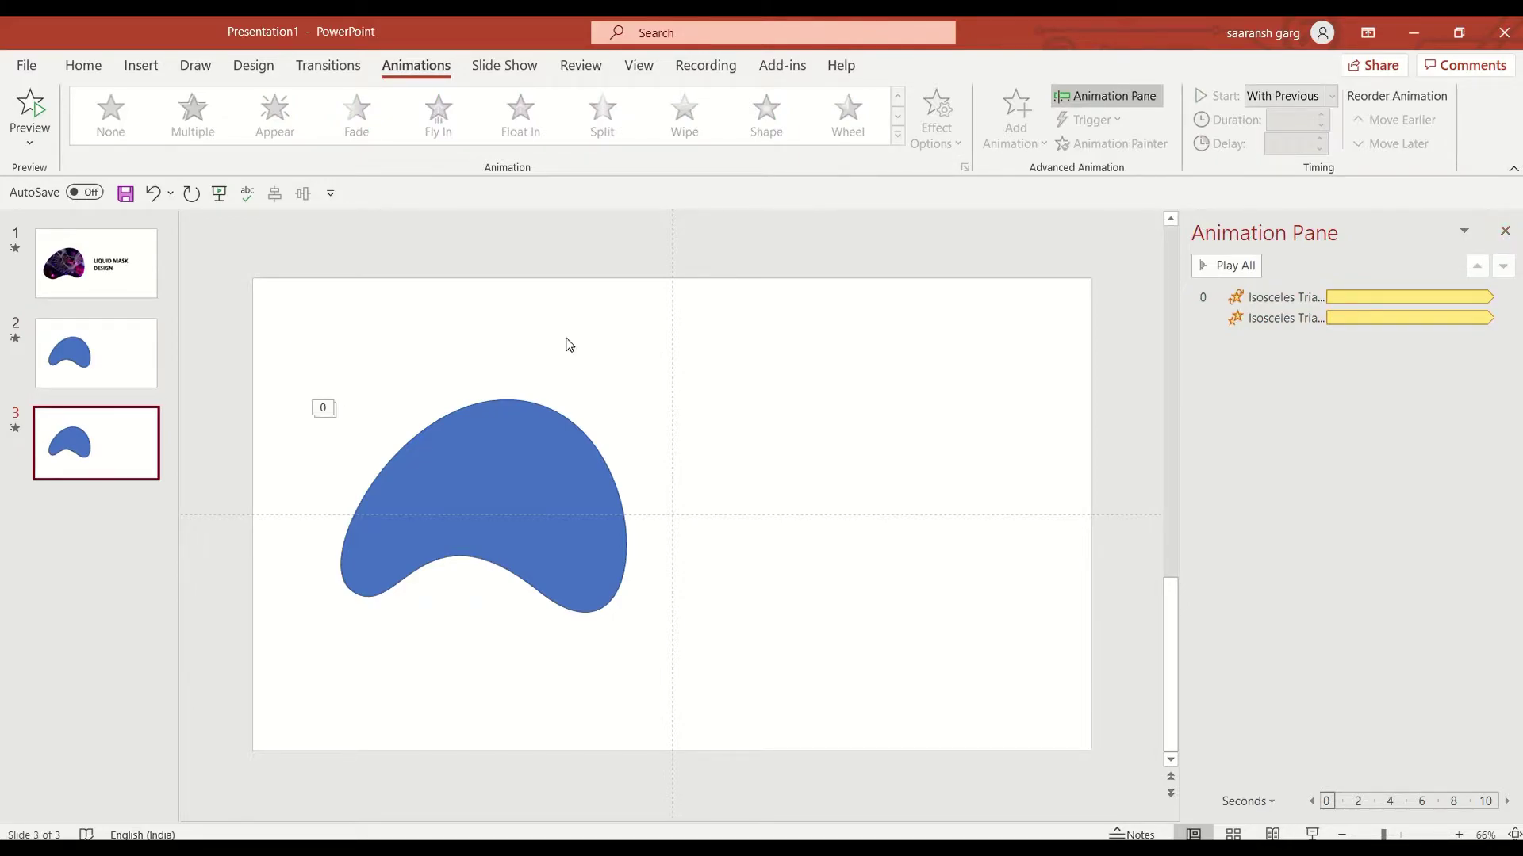
{"action": "left_click", "coordinate": [1499, 237]}
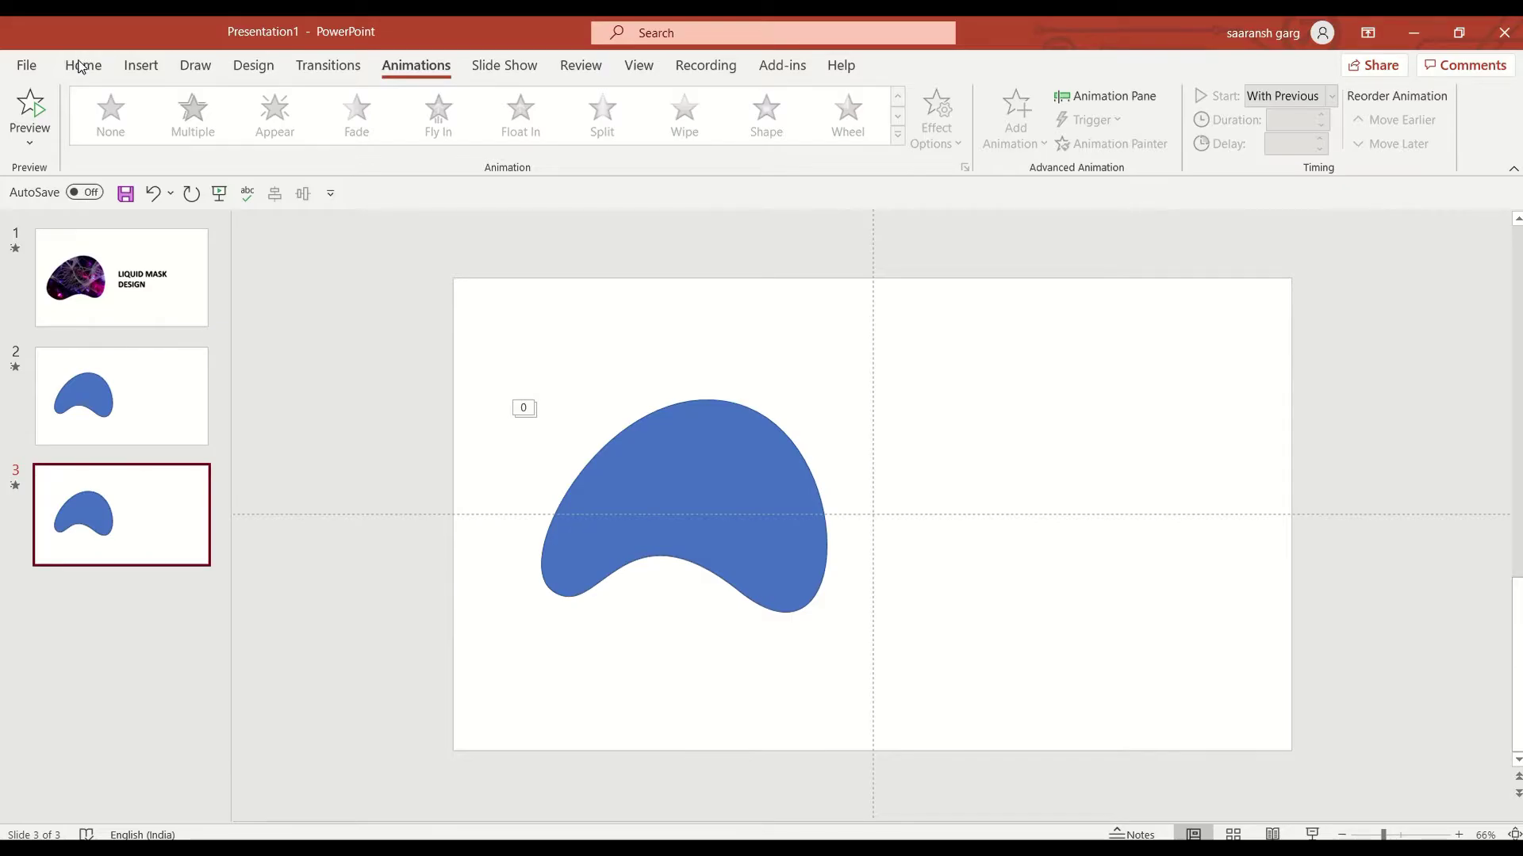
{"action": "left_click", "coordinate": [84, 70]}
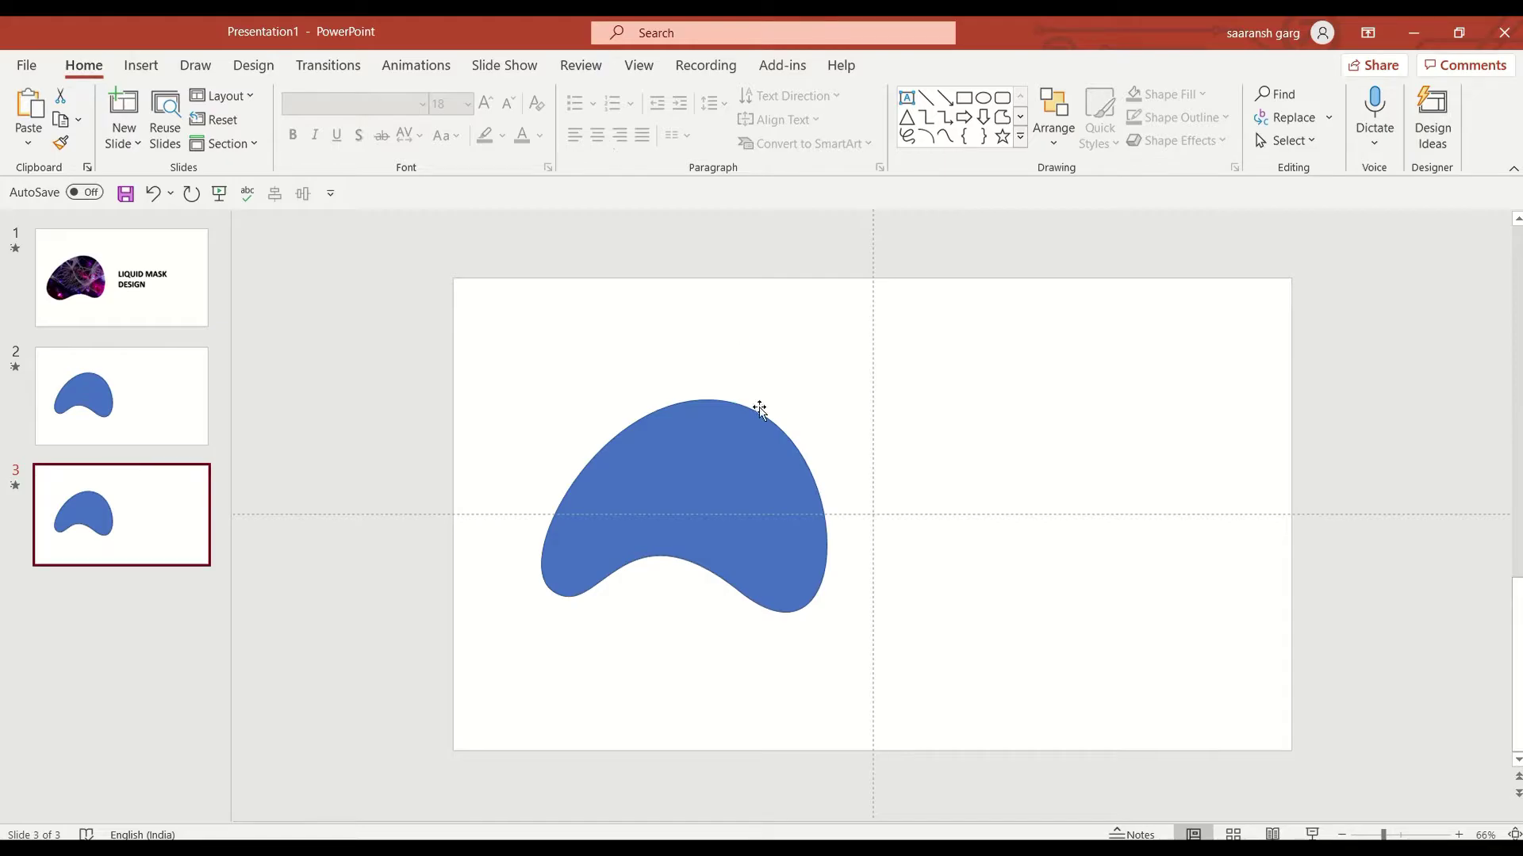
Insert a dark abstract image and a sky-over-lake photo from the online Background pictures
{"action": "left_click", "coordinate": [141, 65]}
{"action": "left_click", "coordinate": [186, 119]}
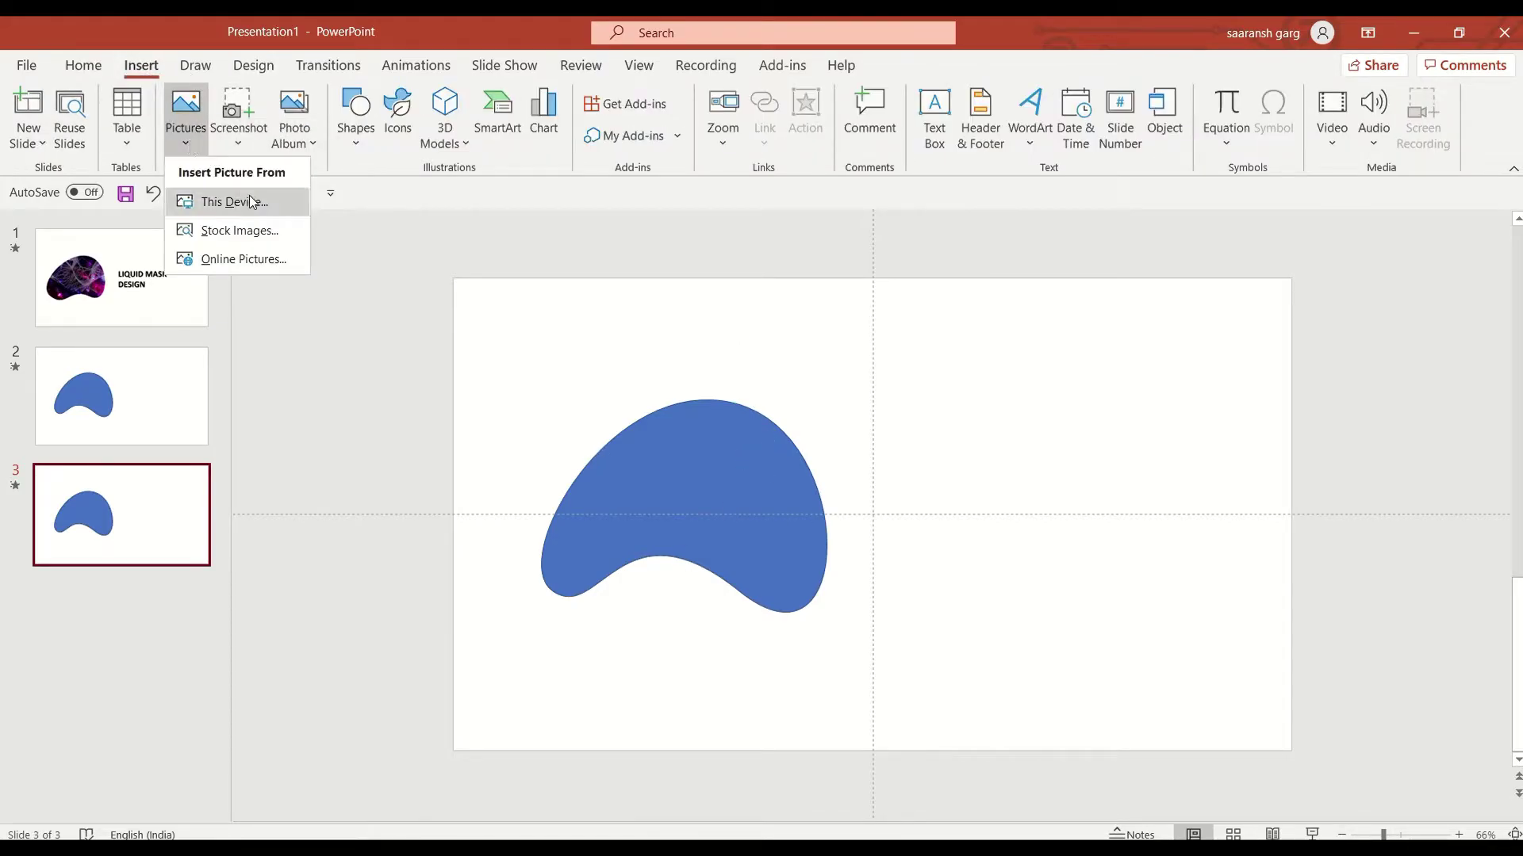
{"action": "left_click", "coordinate": [263, 262]}
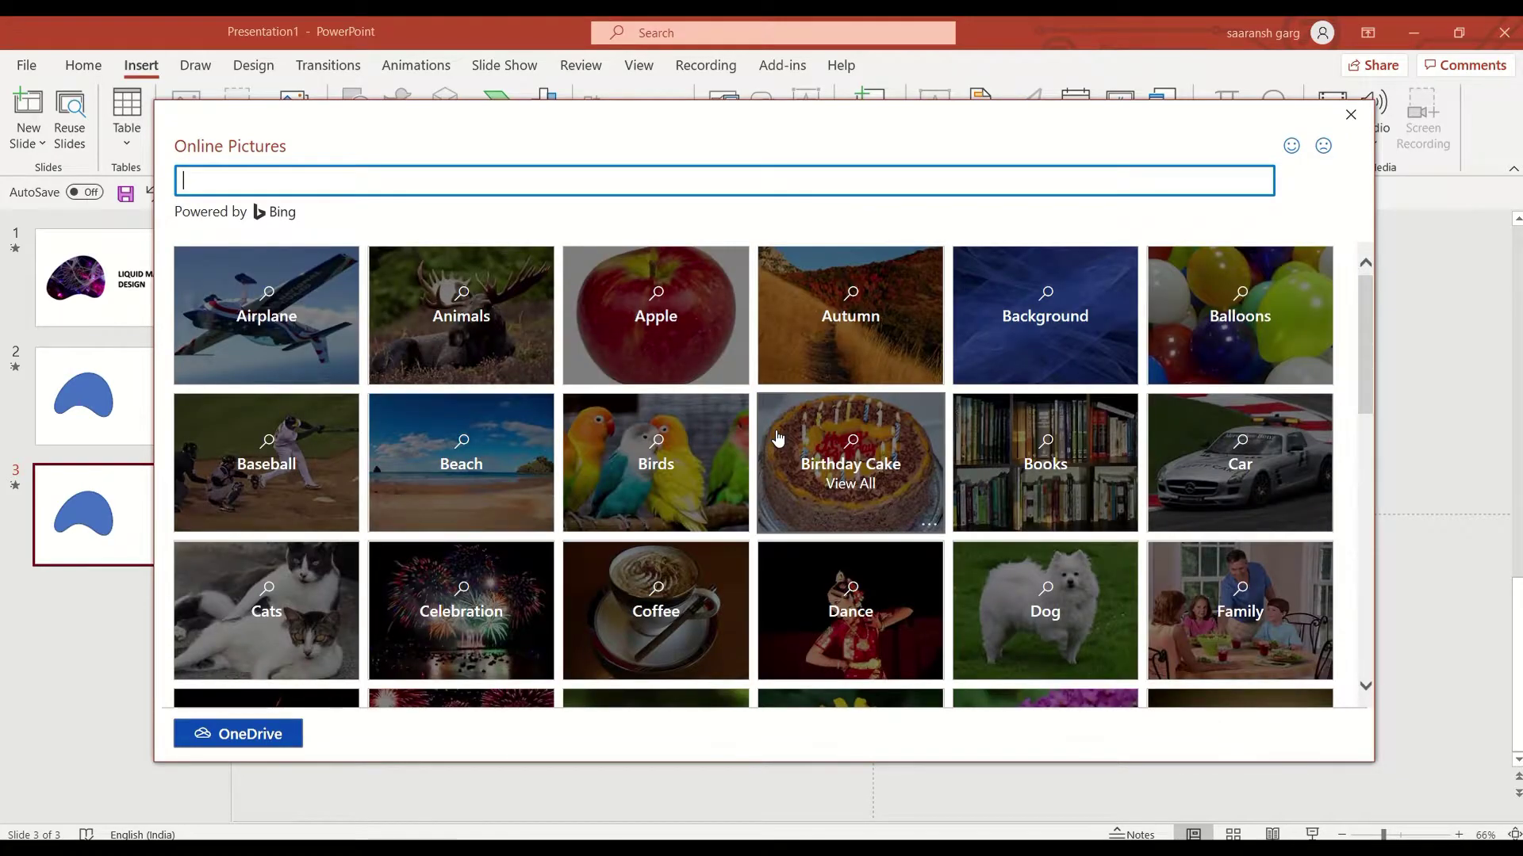
{"action": "left_click", "coordinate": [1035, 305]}
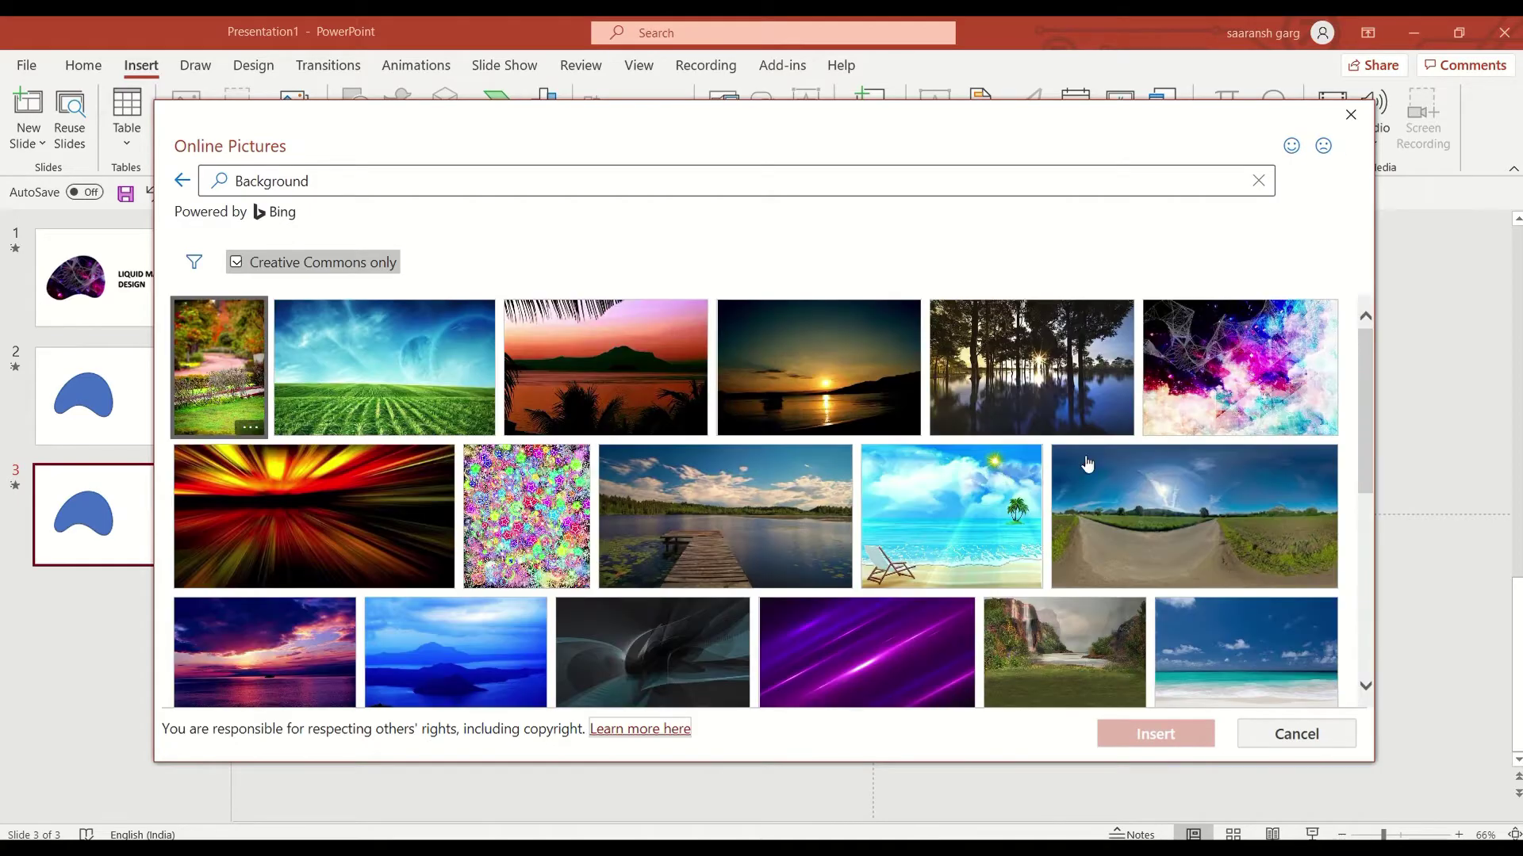
{"action": "scroll", "coordinate": [839, 568], "scroll_direction": "down", "scroll_amount": 1}
{"action": "scroll", "coordinate": [839, 567], "scroll_direction": "down", "scroll_amount": 1}
{"action": "scroll", "coordinate": [839, 568], "scroll_direction": "down", "scroll_amount": 1}
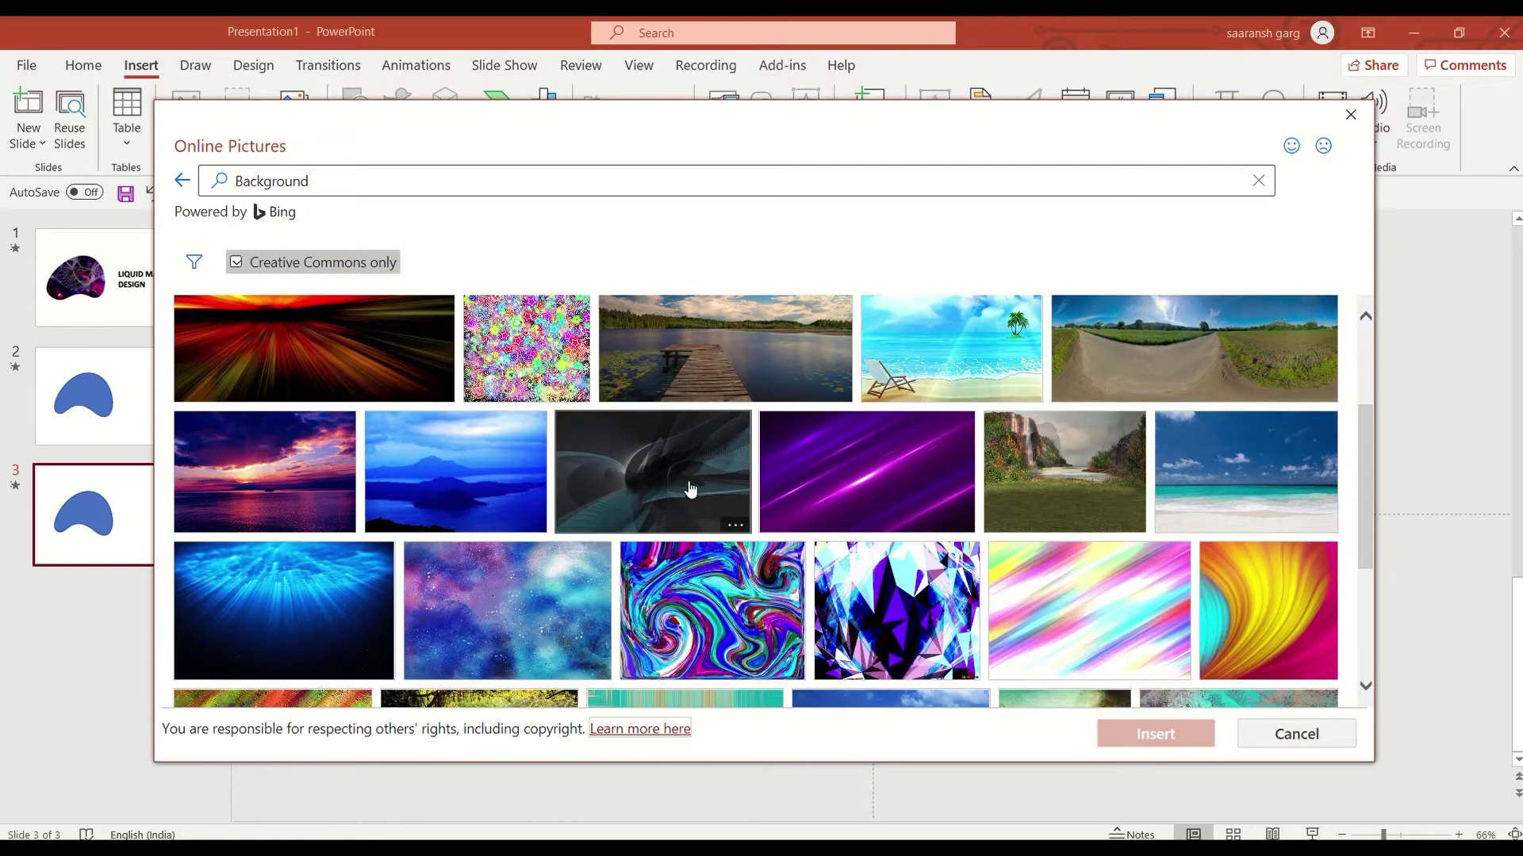
{"action": "left_click", "coordinate": [688, 485]}
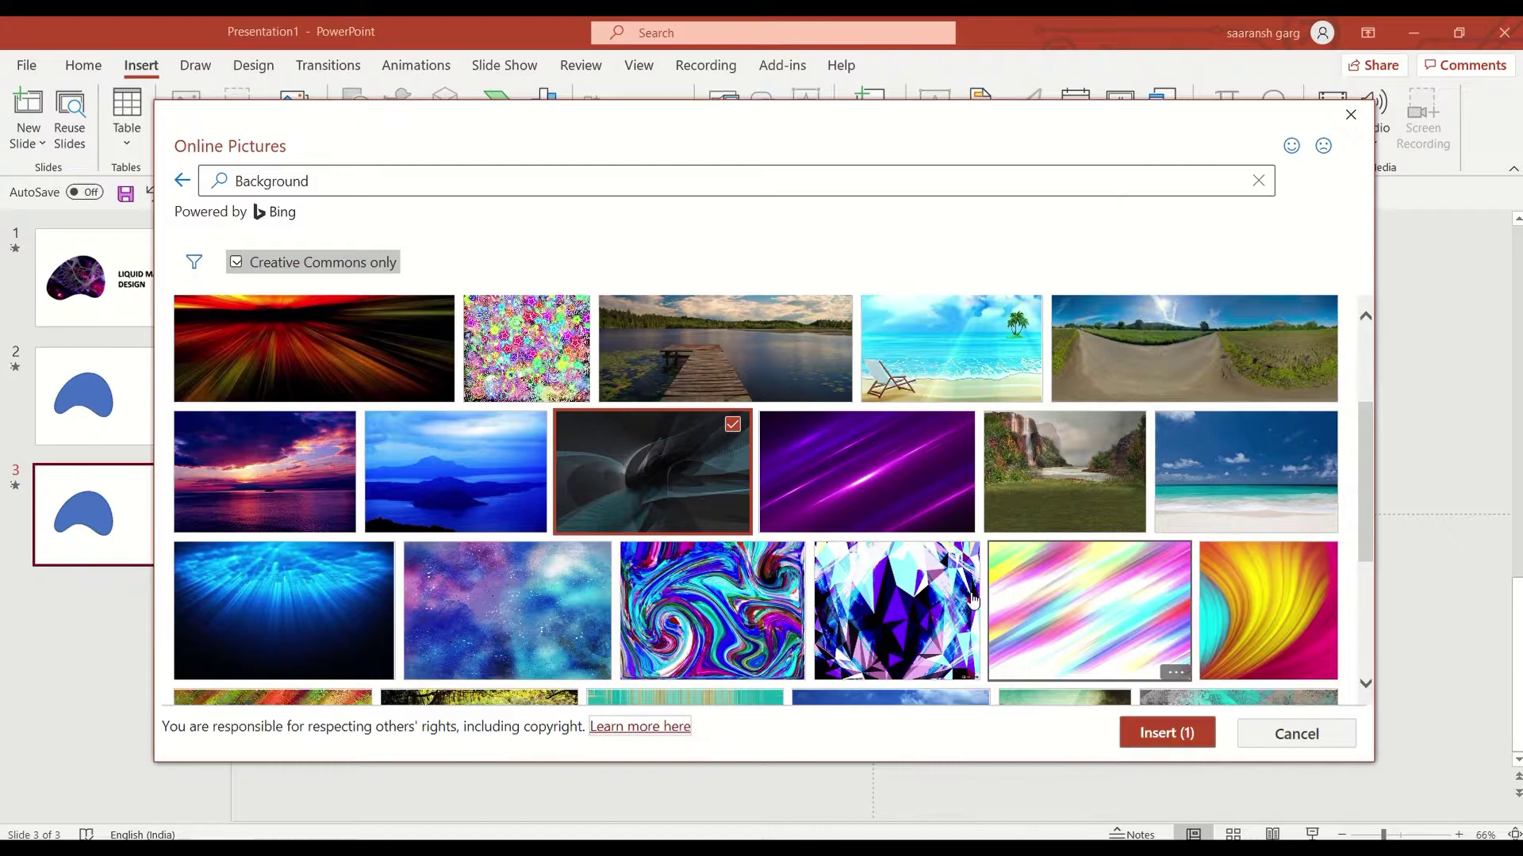
{"action": "scroll", "coordinate": [1116, 595], "scroll_direction": "down", "scroll_amount": 2}
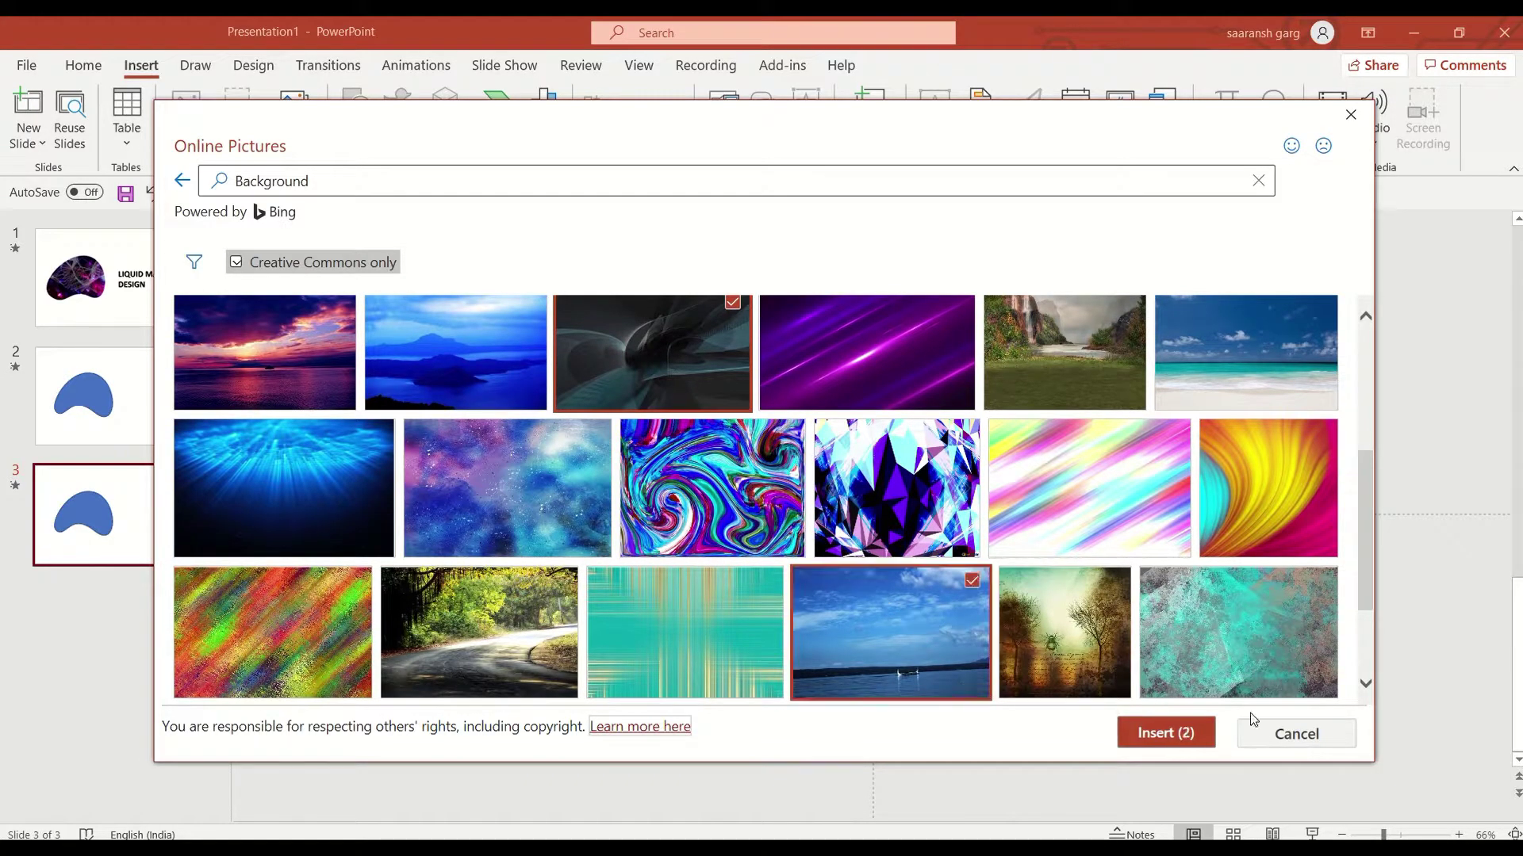
{"action": "left_click", "coordinate": [1181, 731]}
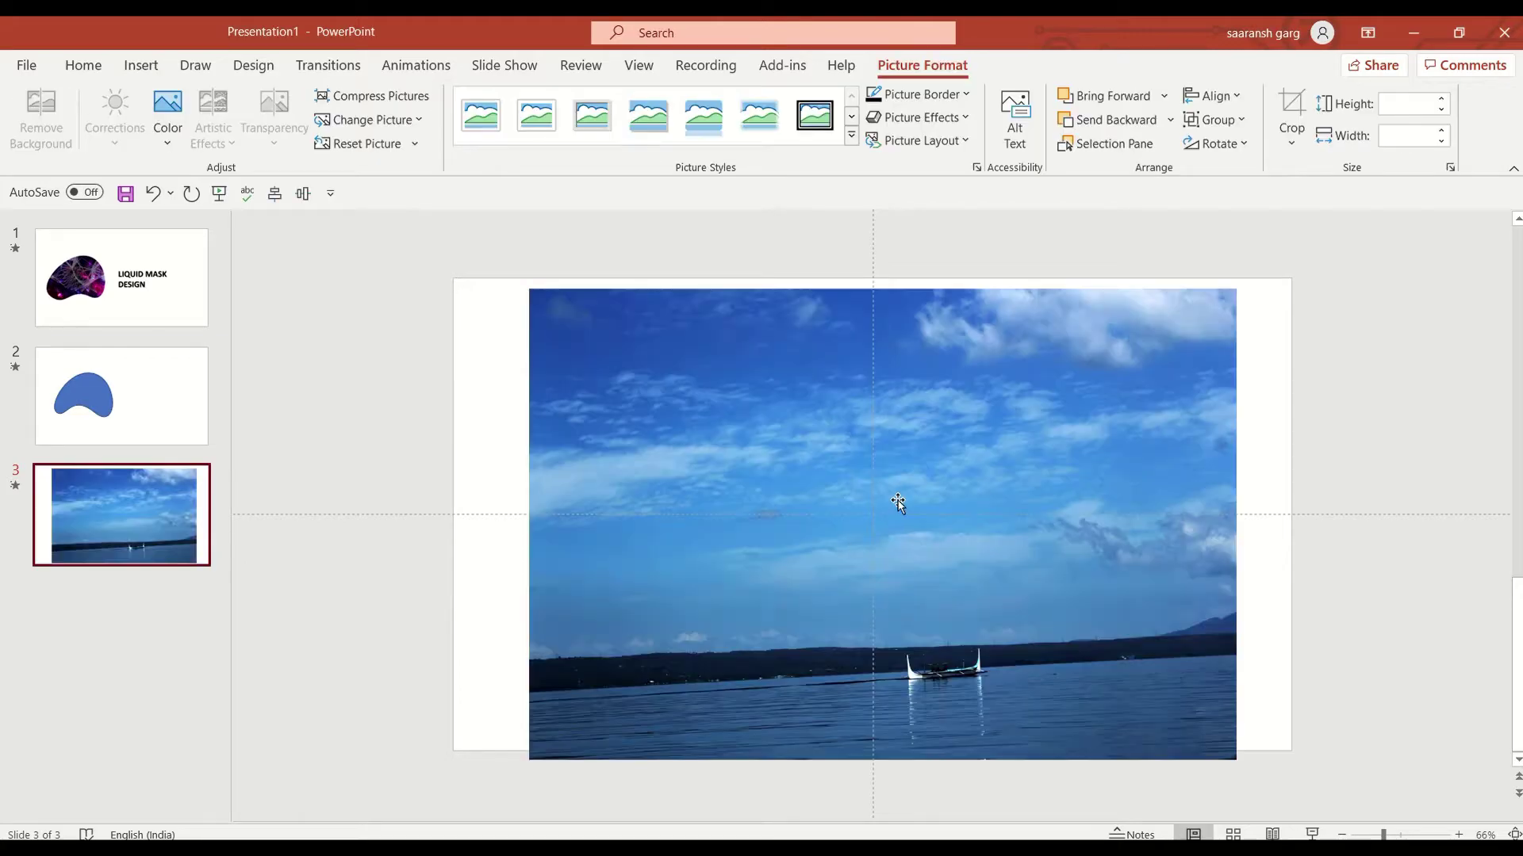
Move the sky photo aside and delete the dark abstract image
{"action": "left_click_drag", "start_coordinate": [898, 503], "coordinate": [1167, 492]}
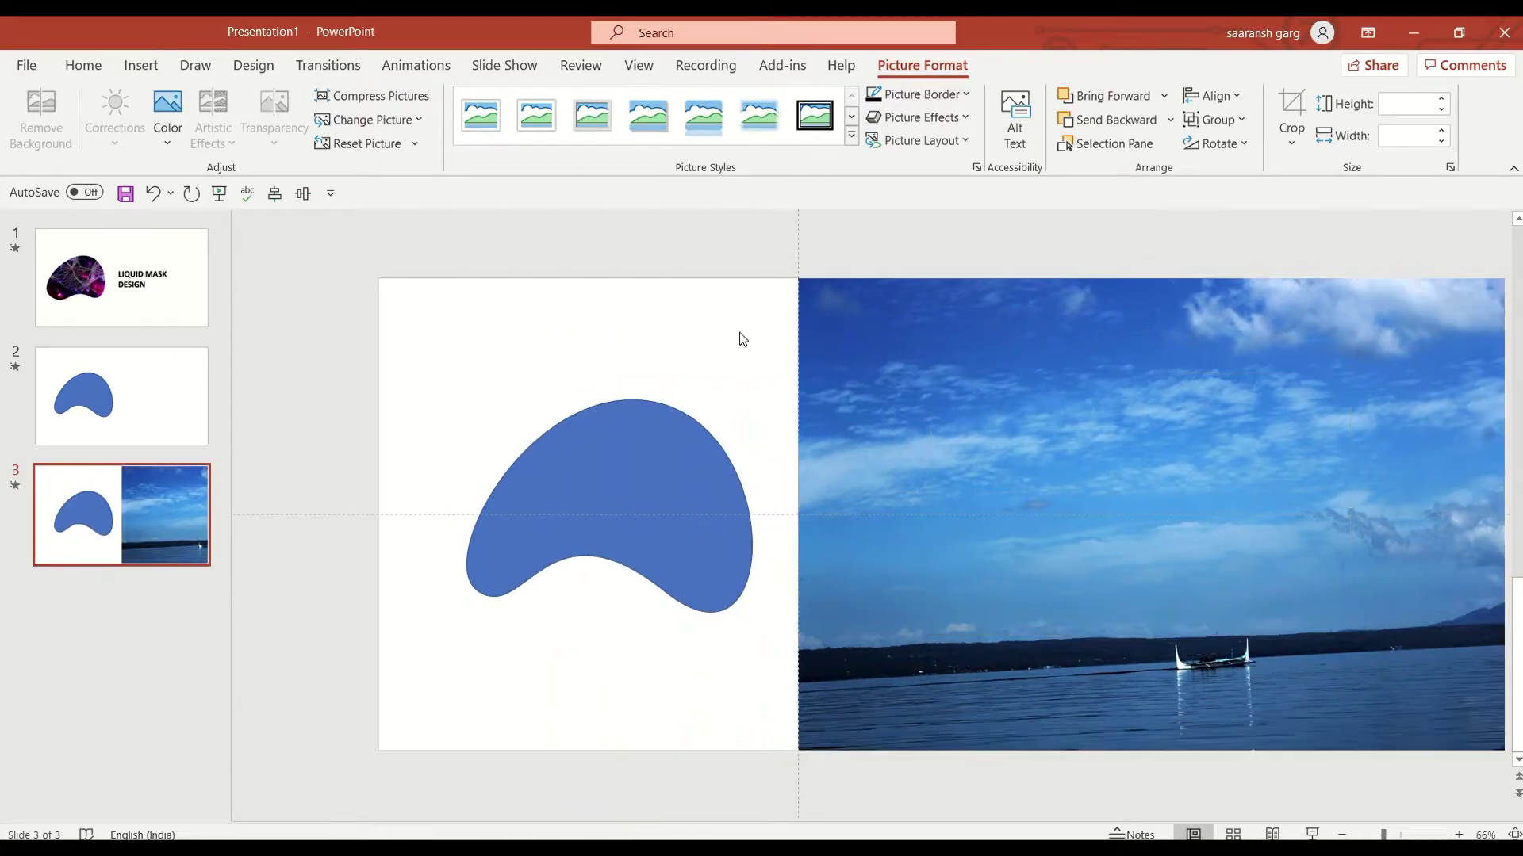
{"action": "left_click", "coordinate": [1118, 510]}
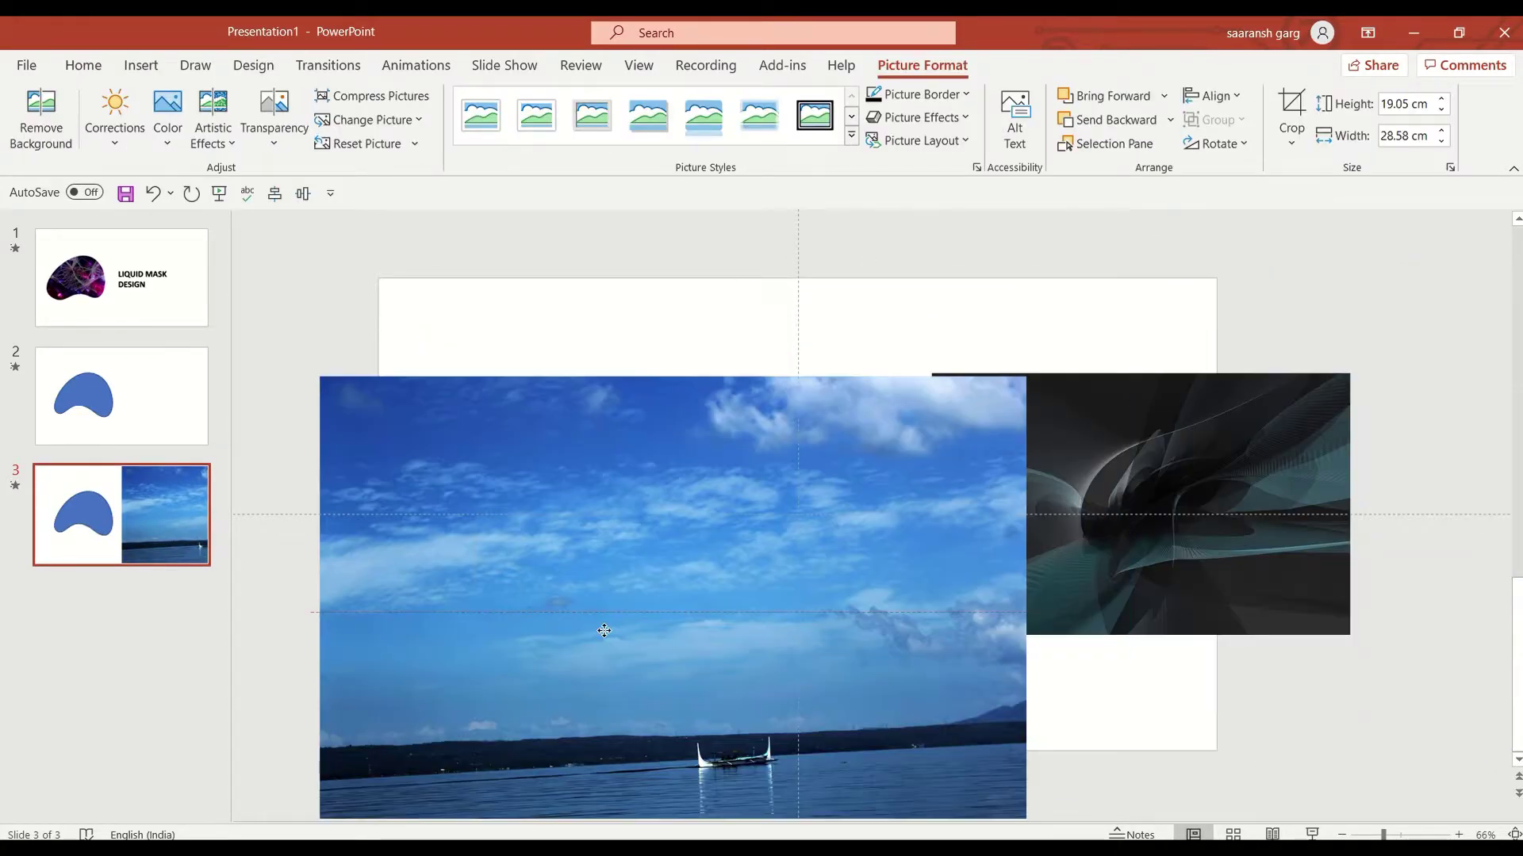
{"action": "left_click_drag", "start_coordinate": [605, 632], "coordinate": [806, 619]}
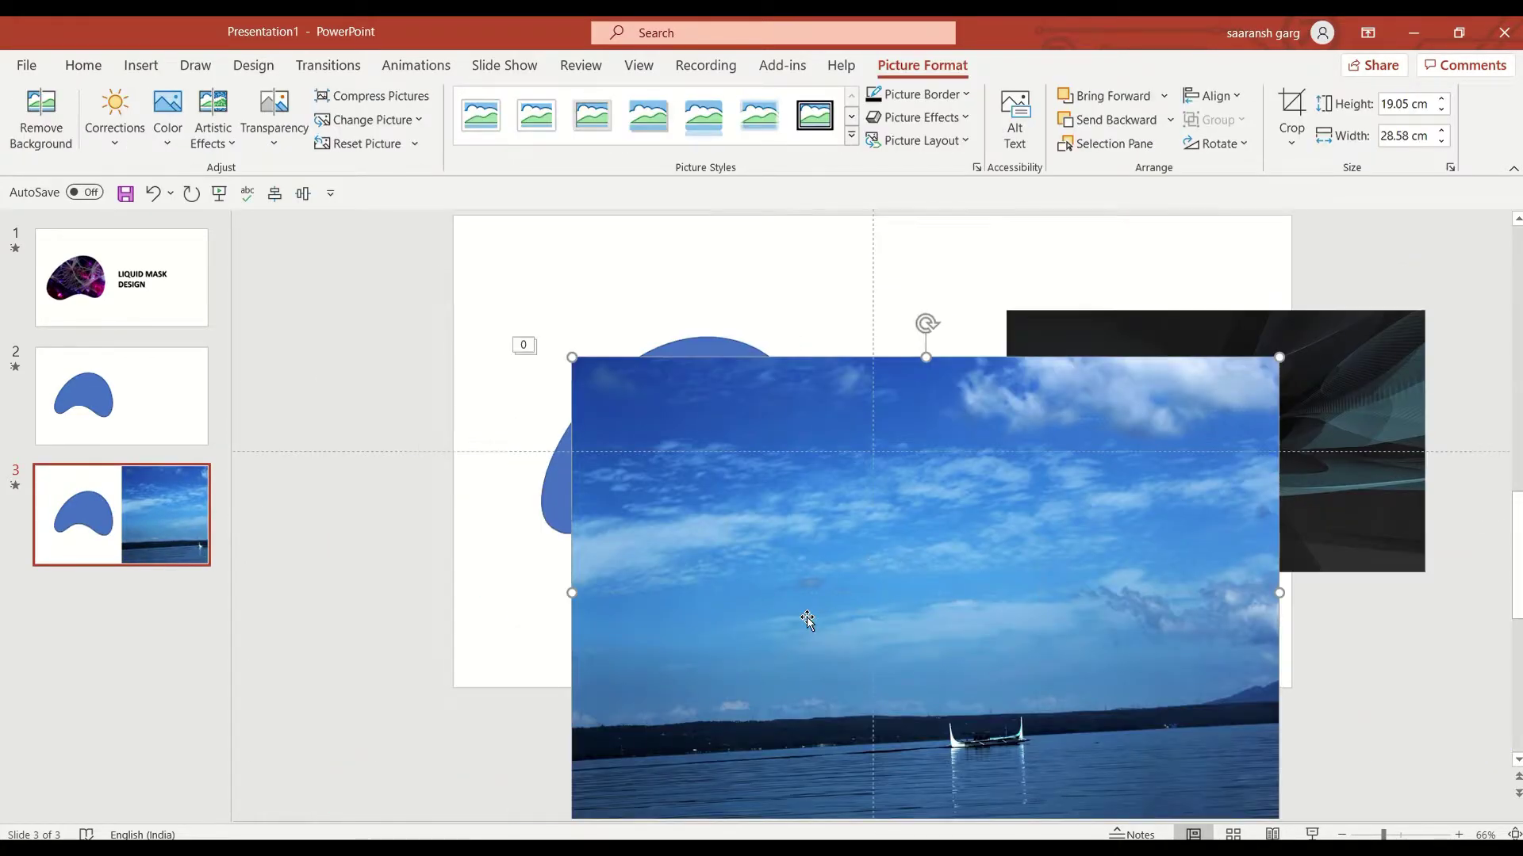
{"action": "left_click", "coordinate": [1308, 442]}
{"action": "key", "text": "Delete"}
Align the sky photo to the top-left and enlarge it to 25.66 × 38.49 cm
{"action": "left_click", "coordinate": [1029, 559]}
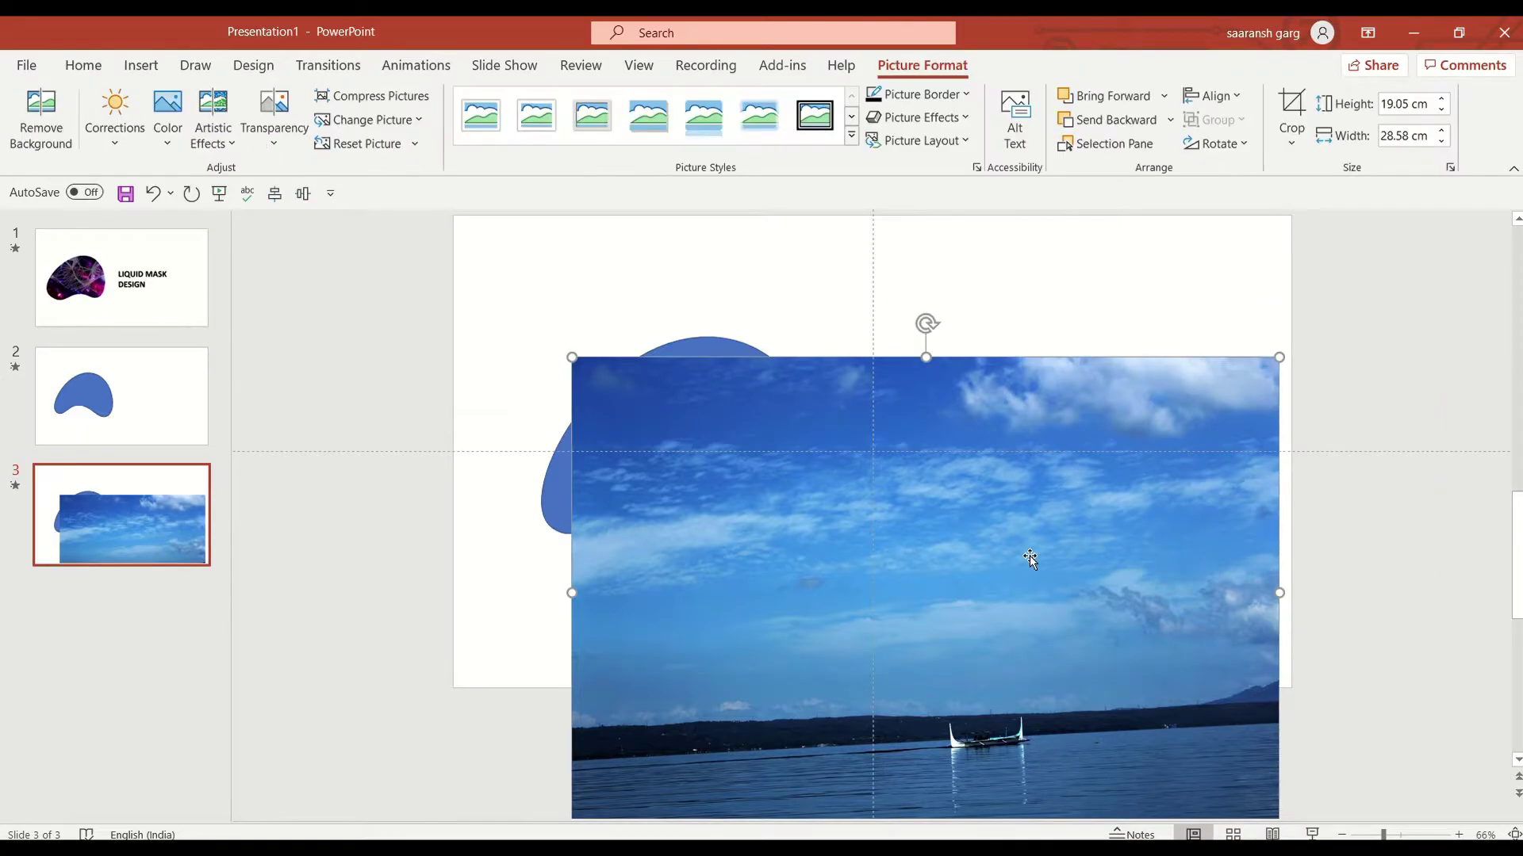
{"action": "left_click_drag", "start_coordinate": [1029, 559], "coordinate": [954, 462]}
{"action": "left_click_drag", "start_coordinate": [1164, 745], "coordinate": [1223, 781]}
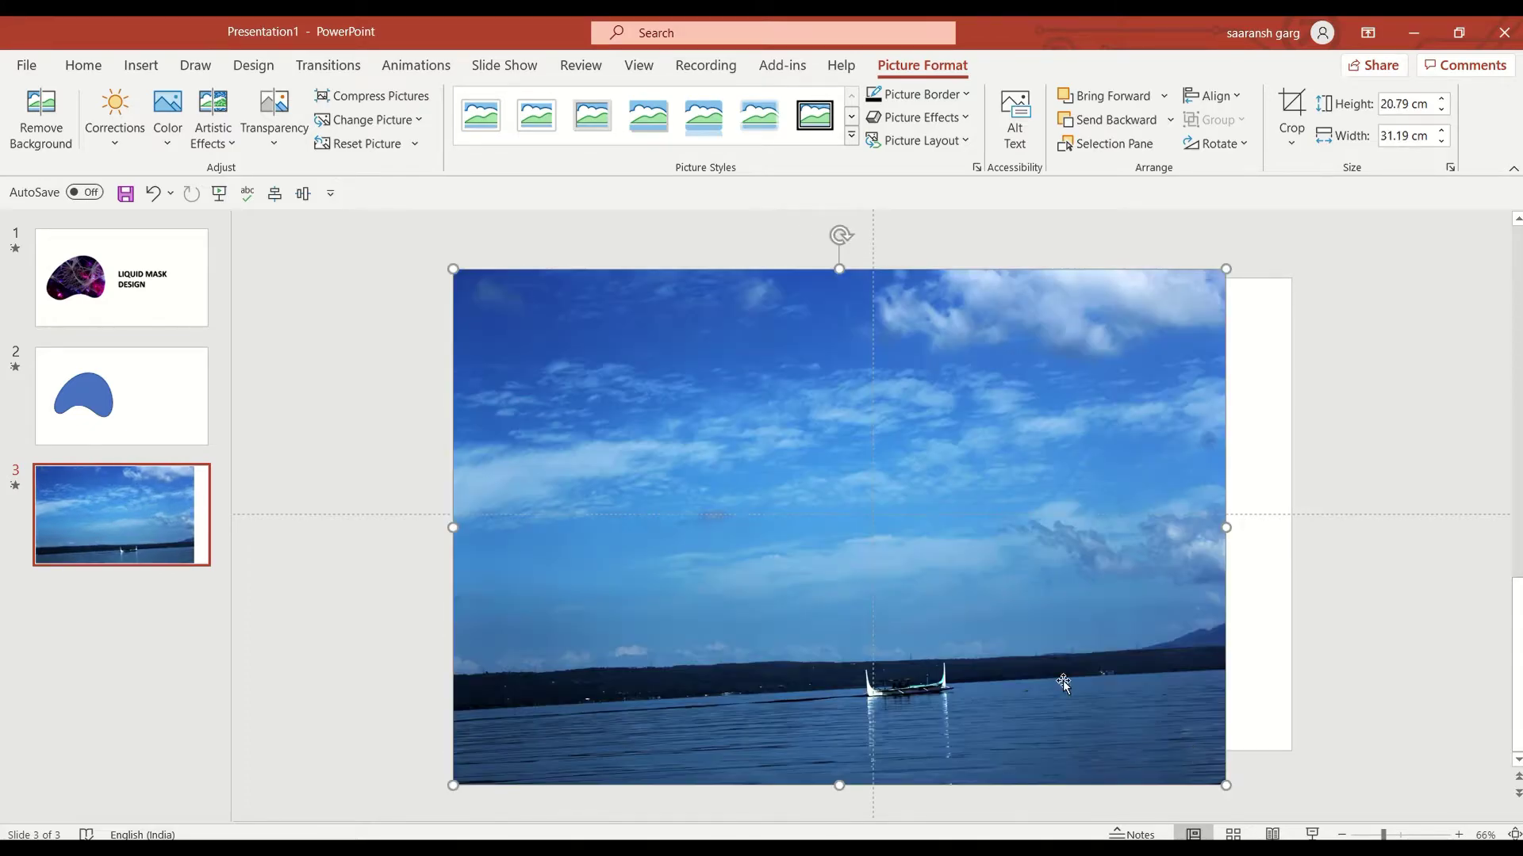
{"action": "scroll", "coordinate": [929, 576], "scroll_direction": "down", "scroll_amount": 3}
{"action": "left_click_drag", "start_coordinate": [929, 576], "coordinate": [897, 526]}
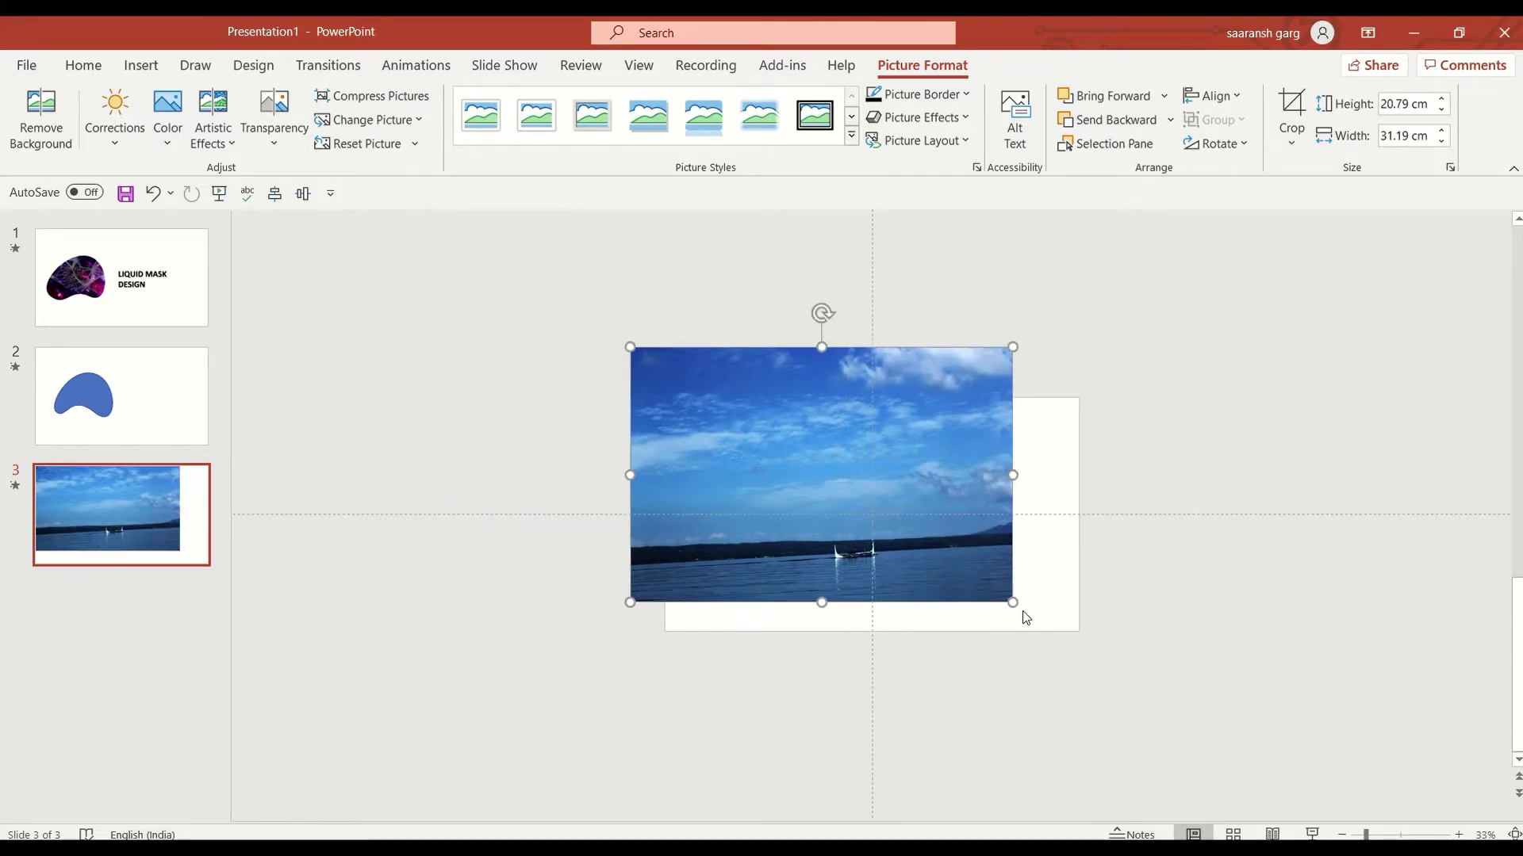
{"action": "left_click_drag", "start_coordinate": [1013, 601], "coordinate": [1101, 661]}
Crop strips off all four edges of the sky photo so it fills the slide at 19.05 cm tall
{"action": "left_click", "coordinate": [1291, 115]}
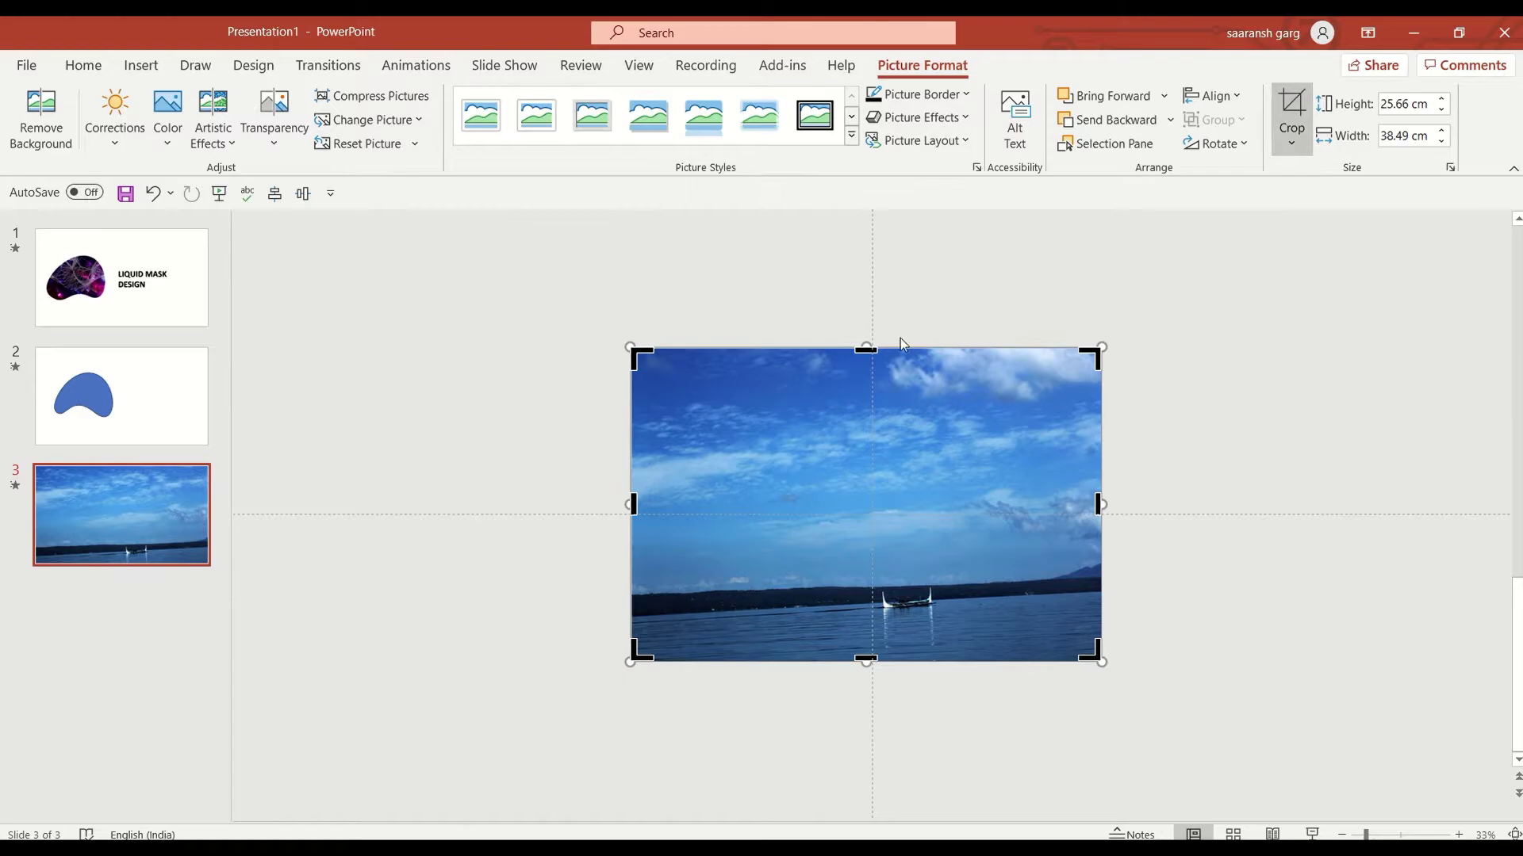
{"action": "left_click_drag", "start_coordinate": [871, 359], "coordinate": [872, 411]}
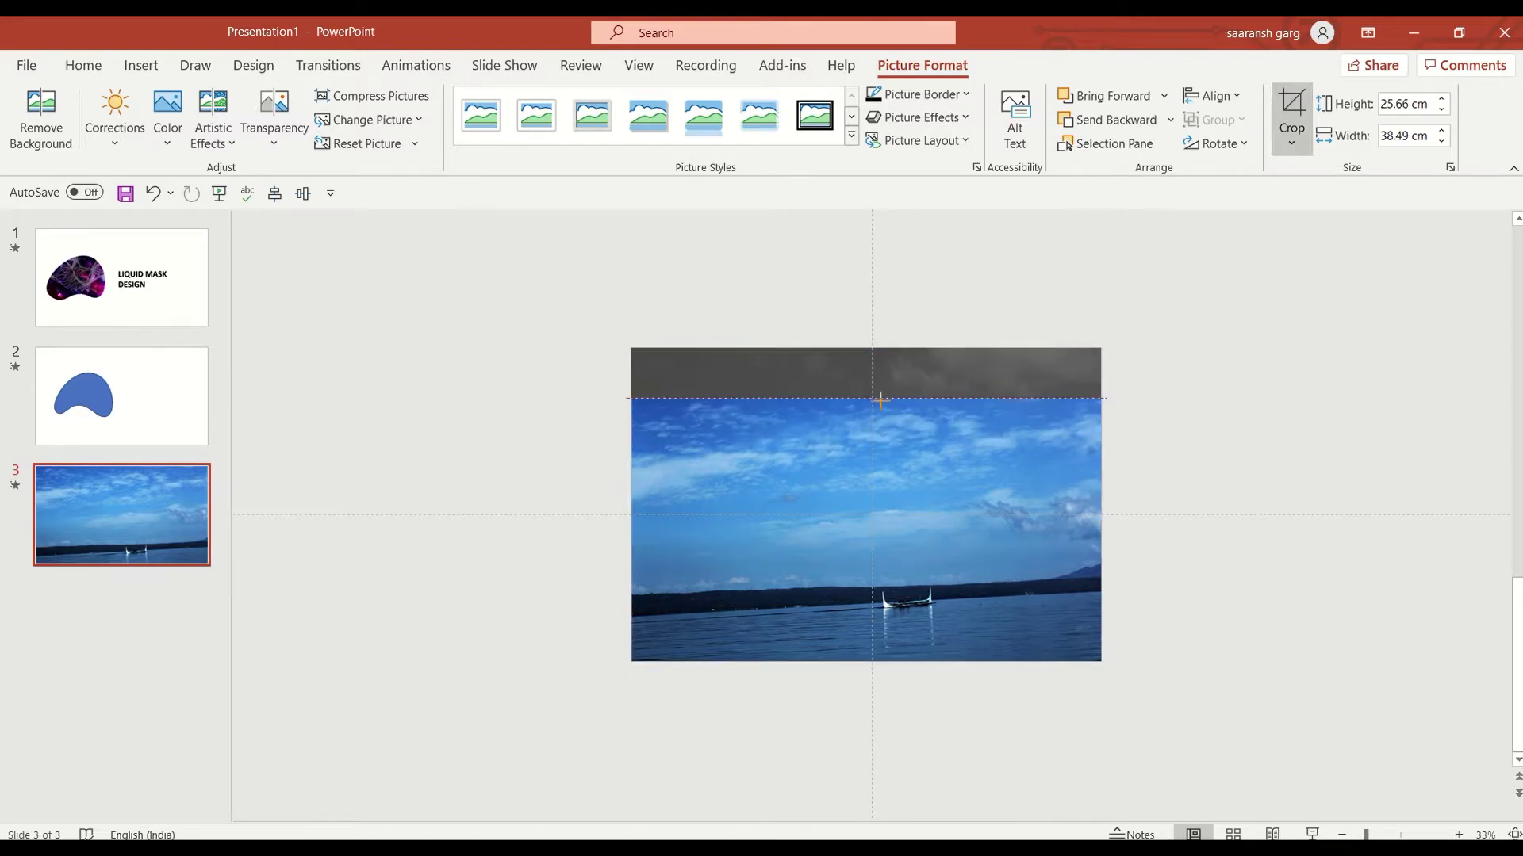
{"action": "left_click_drag", "start_coordinate": [637, 538], "coordinate": [665, 539]}
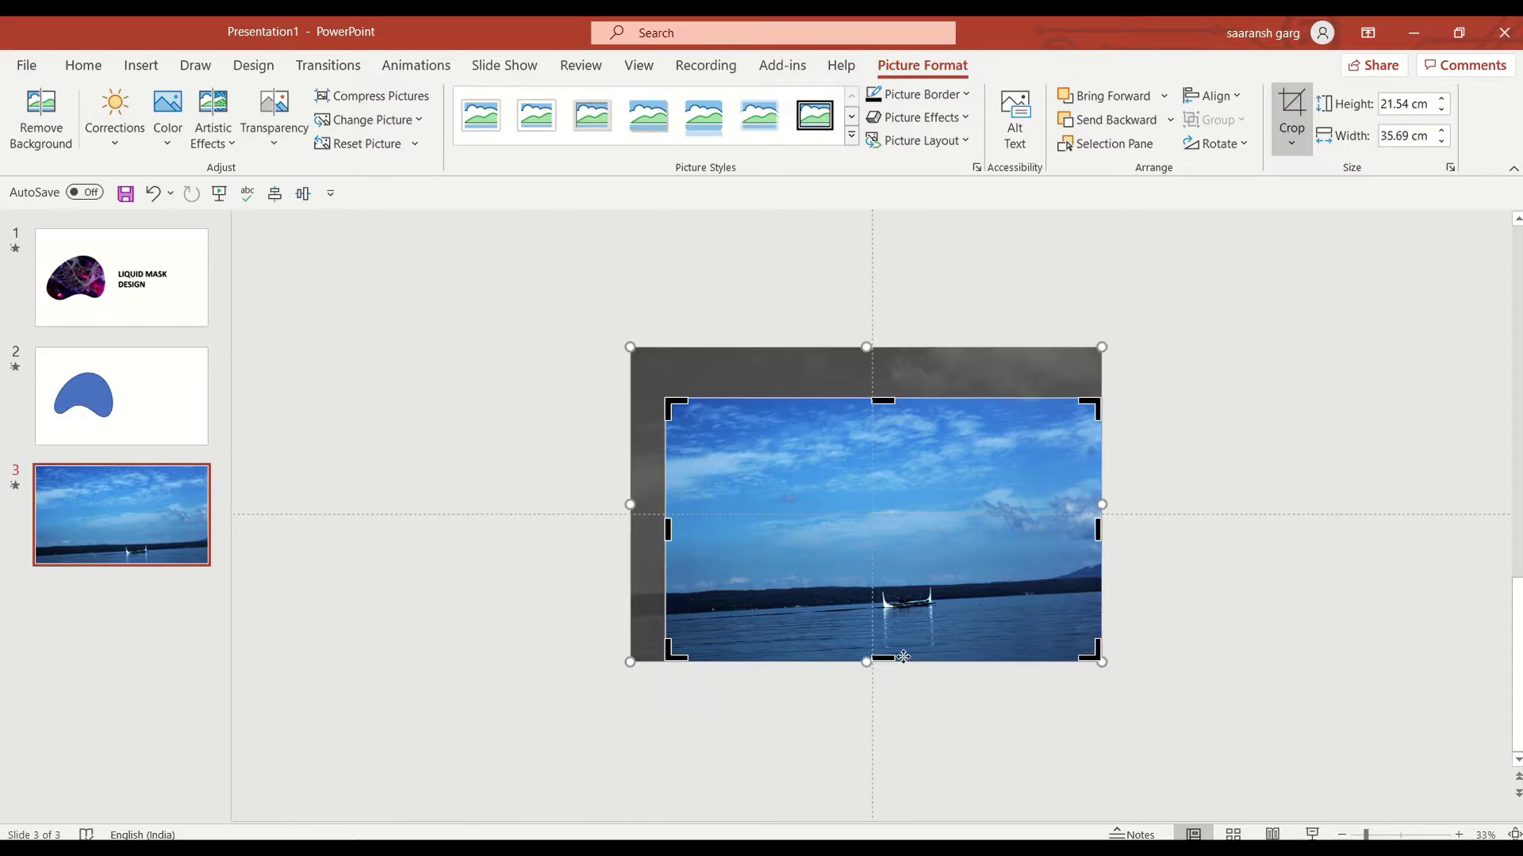
{"action": "left_click_drag", "start_coordinate": [887, 650], "coordinate": [884, 631]}
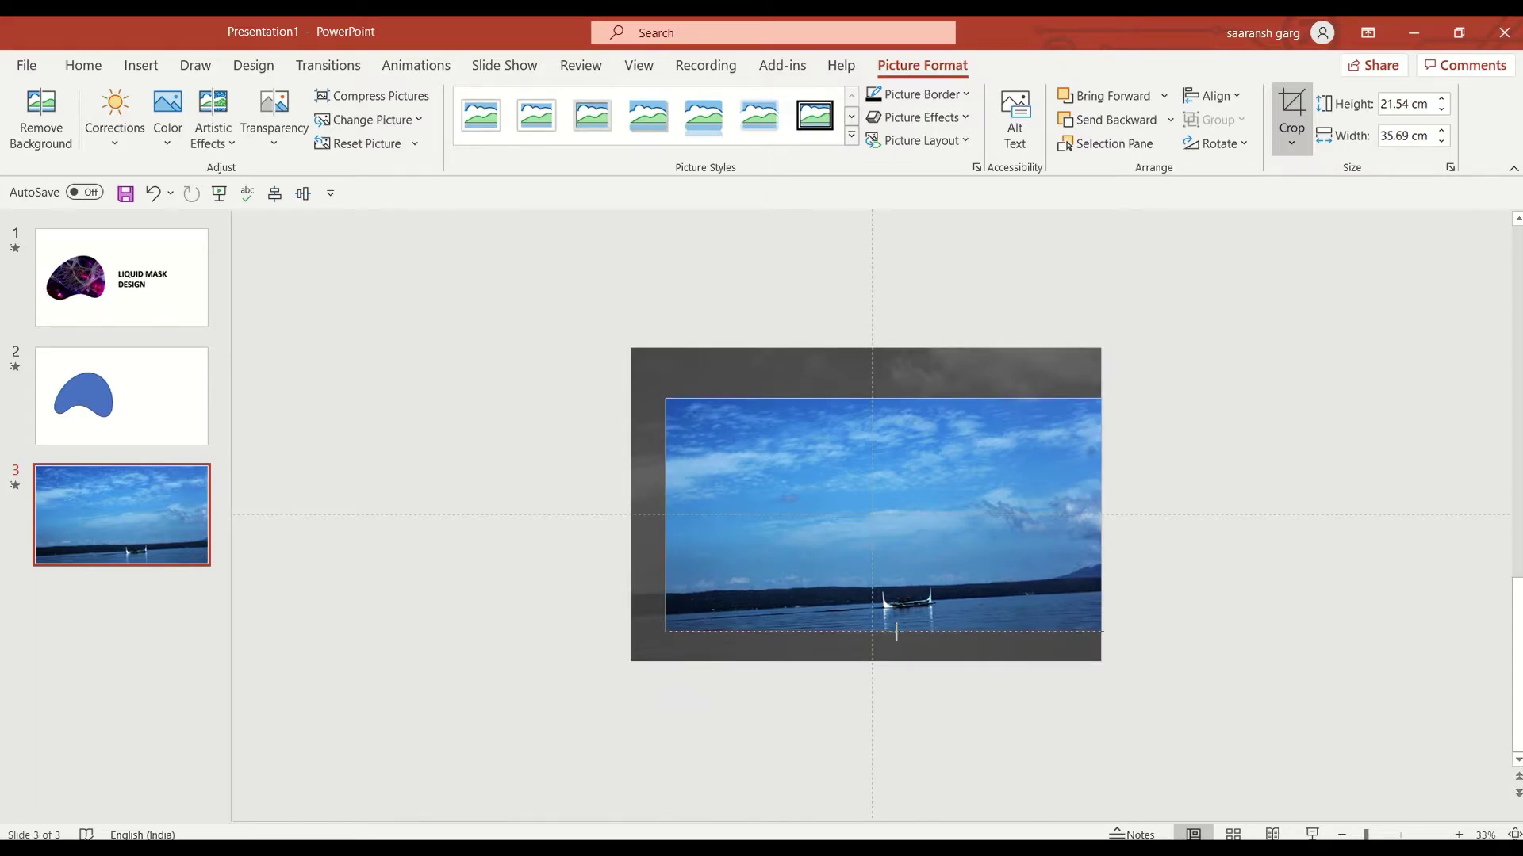
{"action": "left_click_drag", "start_coordinate": [1098, 515], "coordinate": [1080, 516]}
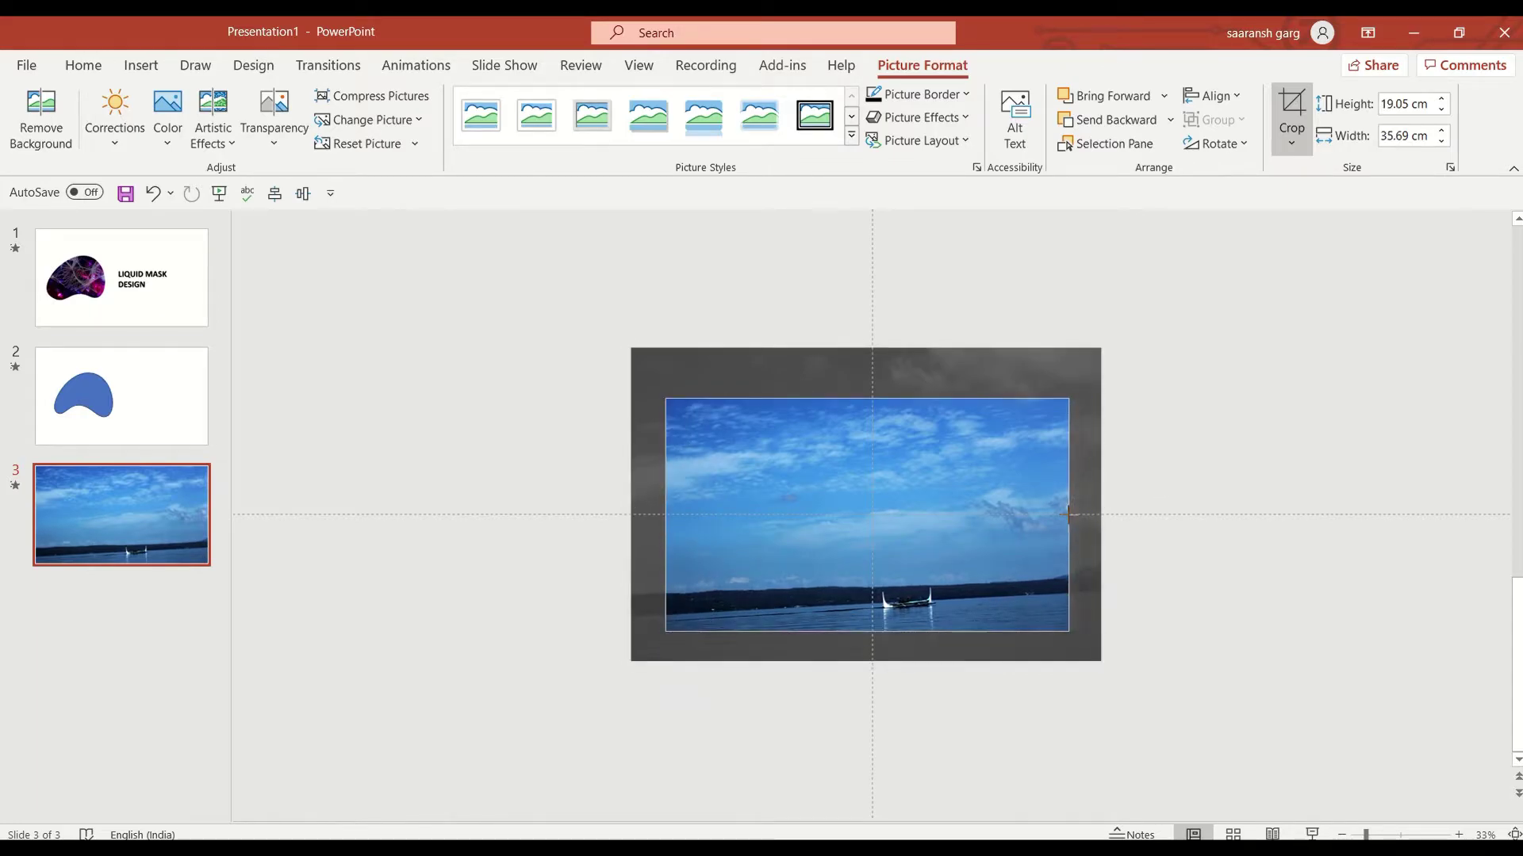
{"action": "key", "text": "Escape"}
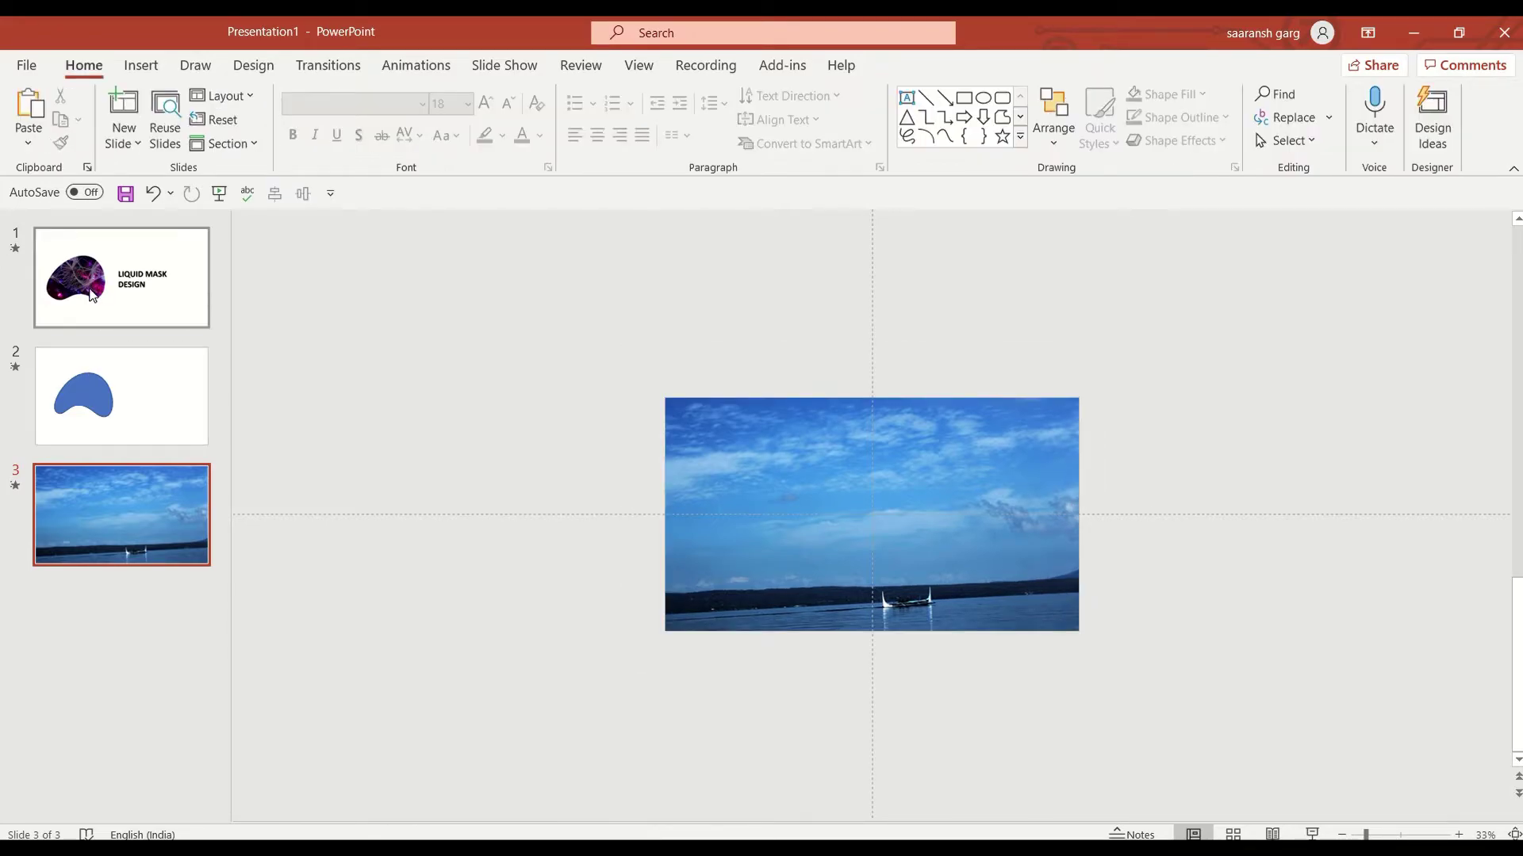
Send the sea-and-sky picture behind the blue blob shape on slide 3
{"action": "left_click", "coordinate": [868, 537]}
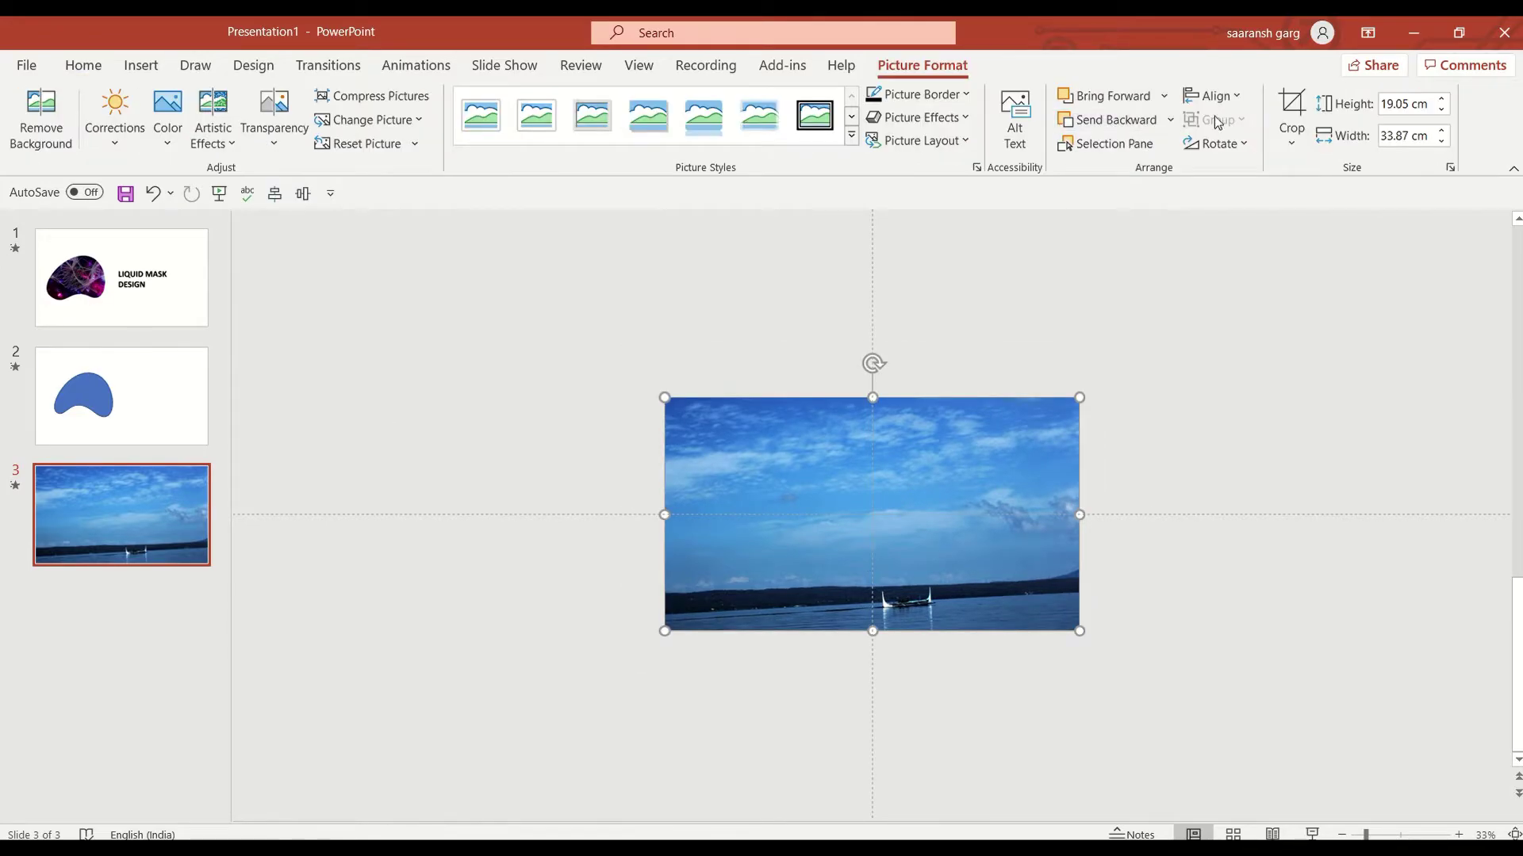
{"action": "left_click", "coordinate": [1110, 120]}
{"action": "left_click", "coordinate": [785, 502]}
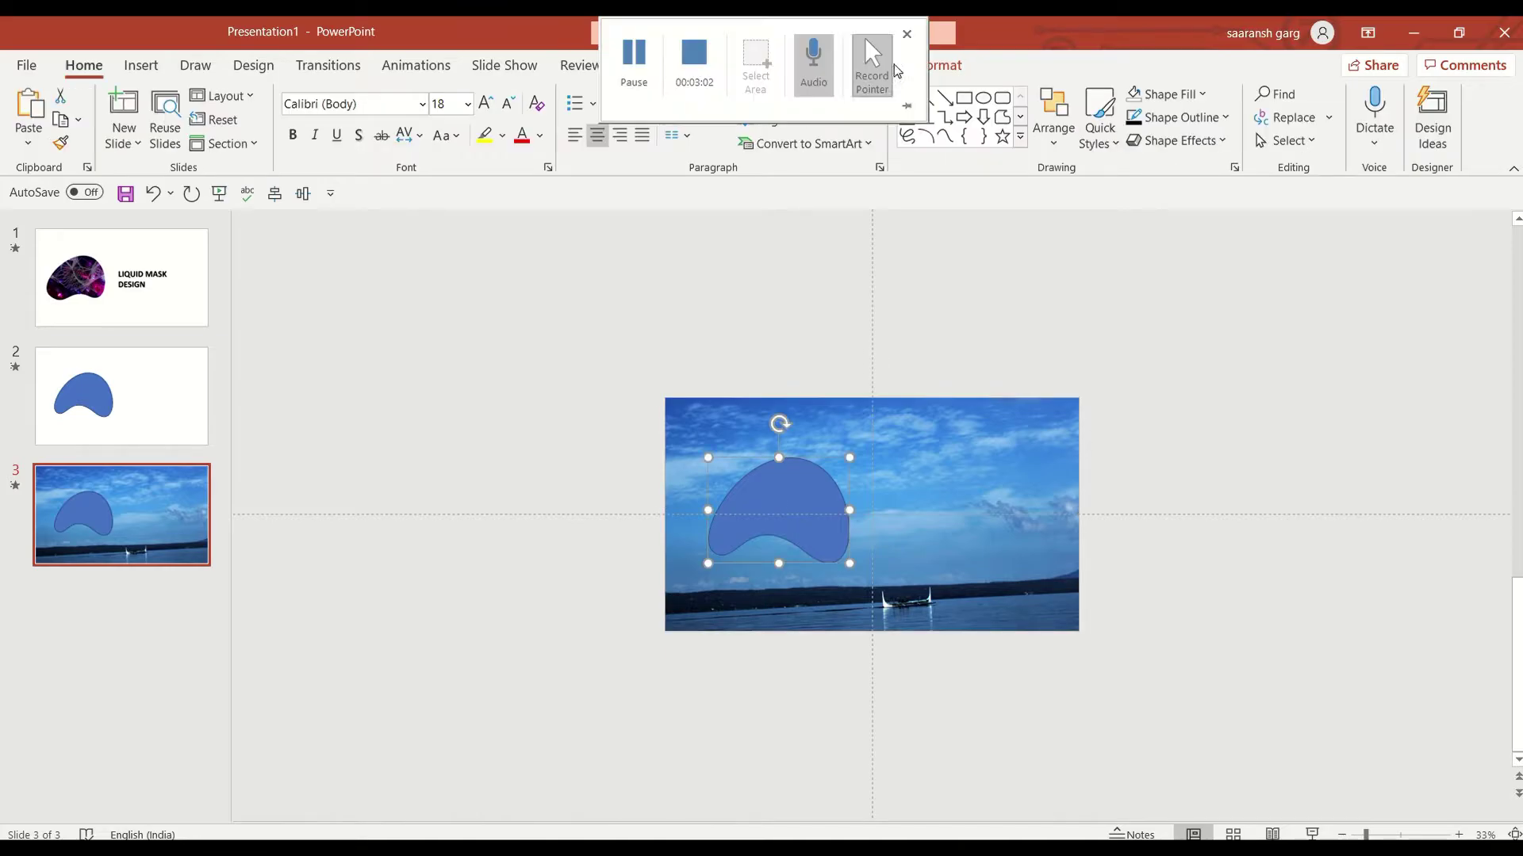
{"action": "left_click", "coordinate": [1061, 231]}
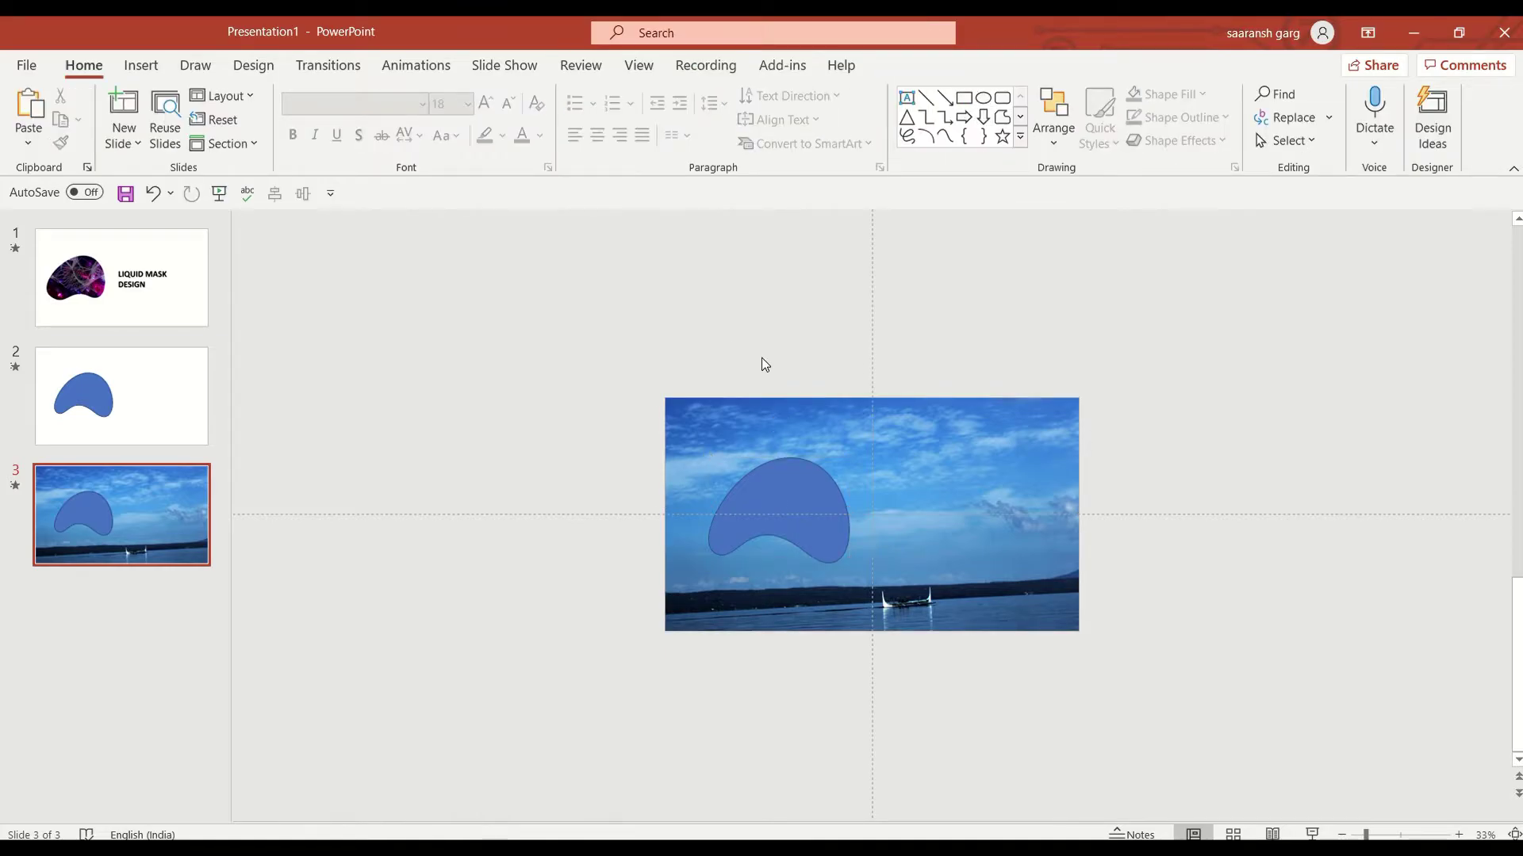
Draw a slide-sized rectangle centred on the slide and move it back behind the blob
{"action": "scroll", "coordinate": [764, 364], "scroll_direction": "down", "scroll_amount": 1}
{"action": "left_click", "coordinate": [963, 98]}
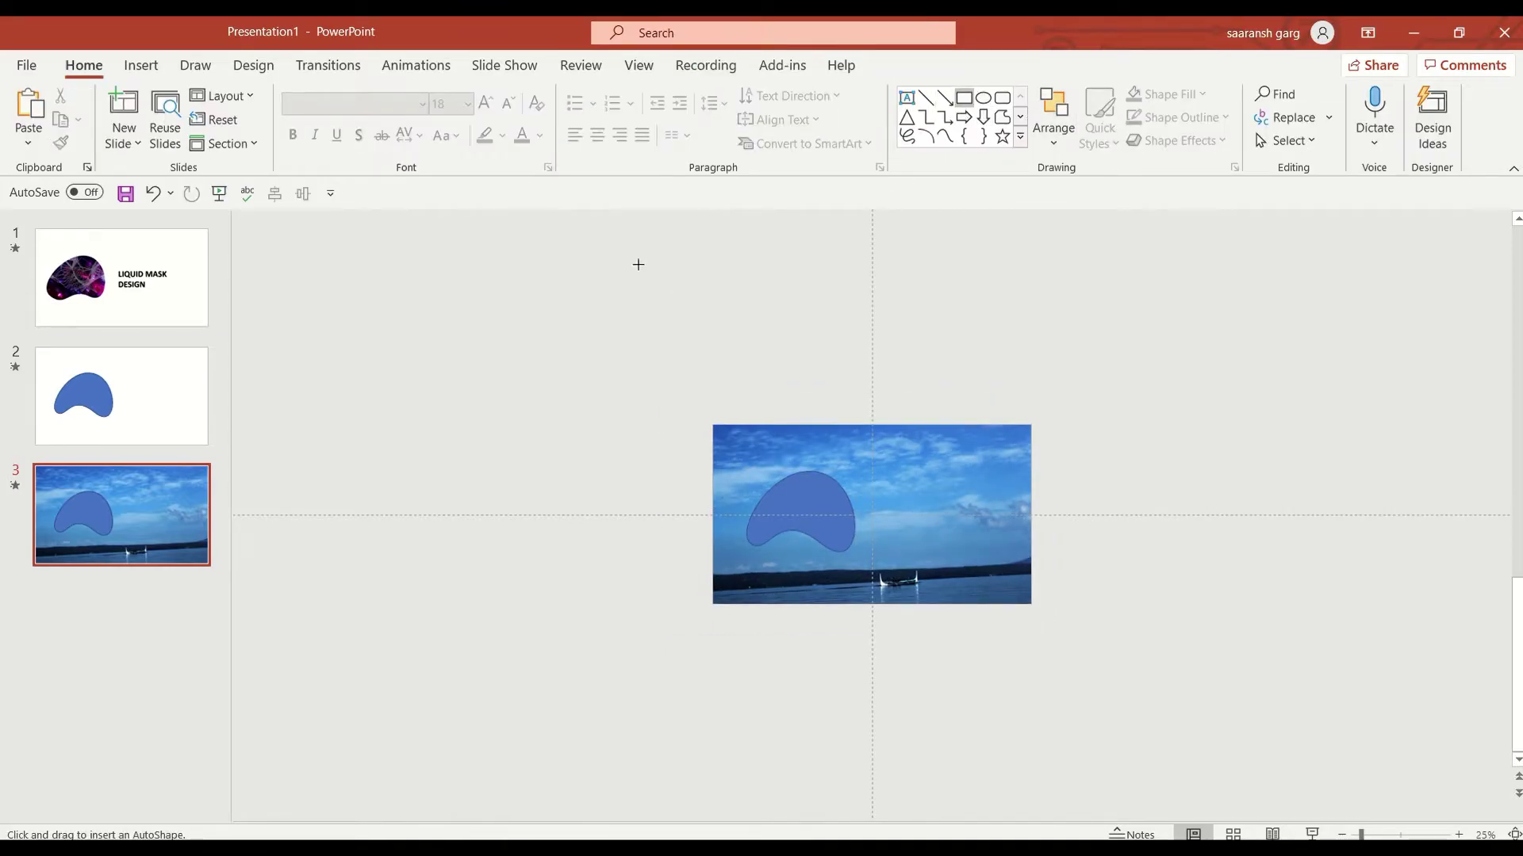
{"action": "left_click_drag", "start_coordinate": [581, 243], "coordinate": [1243, 785]}
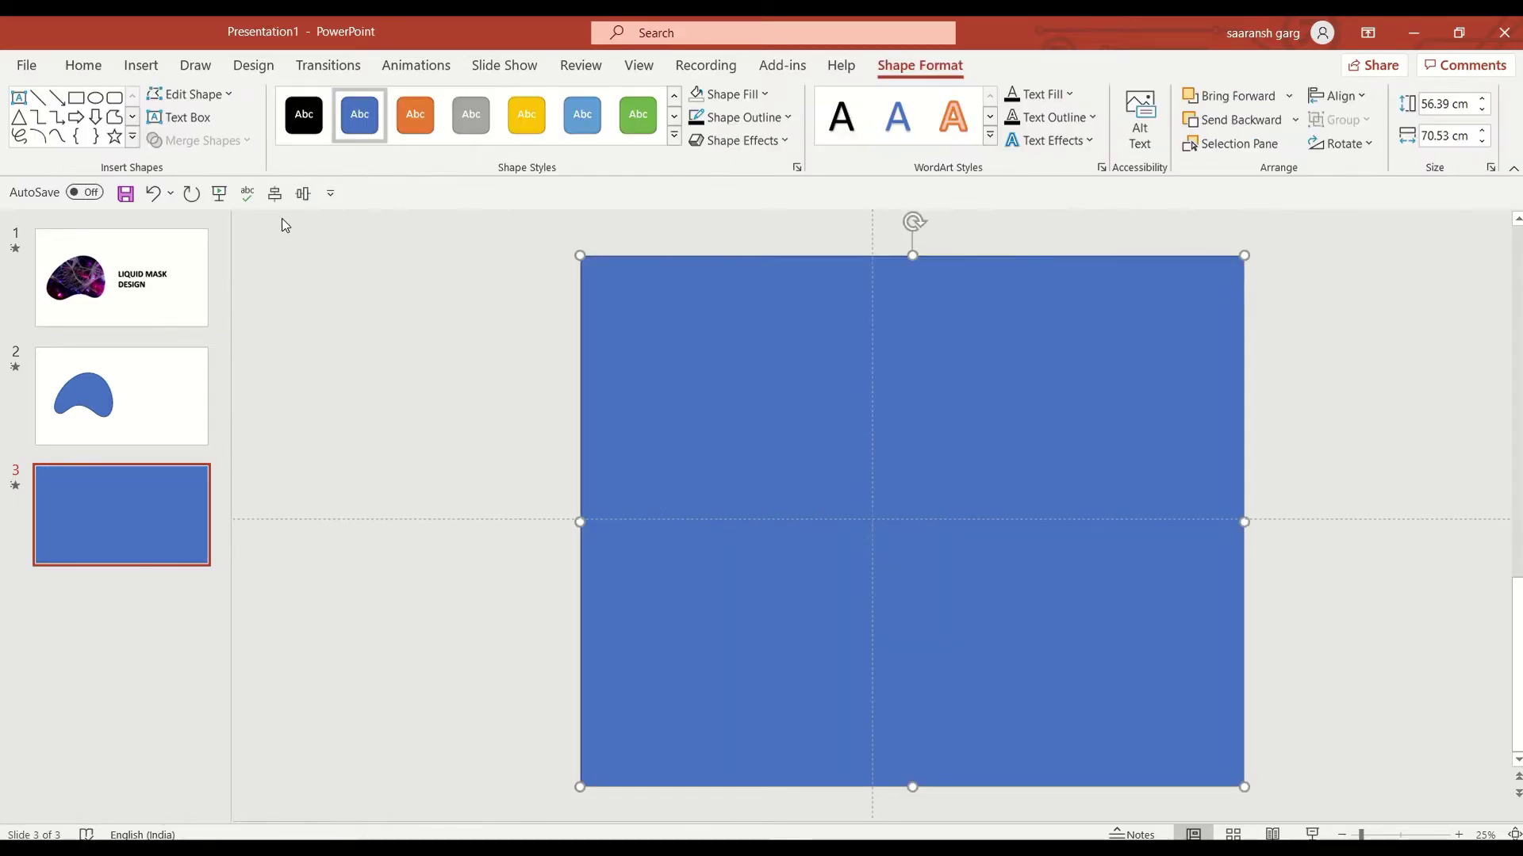
{"action": "left_click", "coordinate": [303, 196]}
{"action": "left_click", "coordinate": [307, 201]}
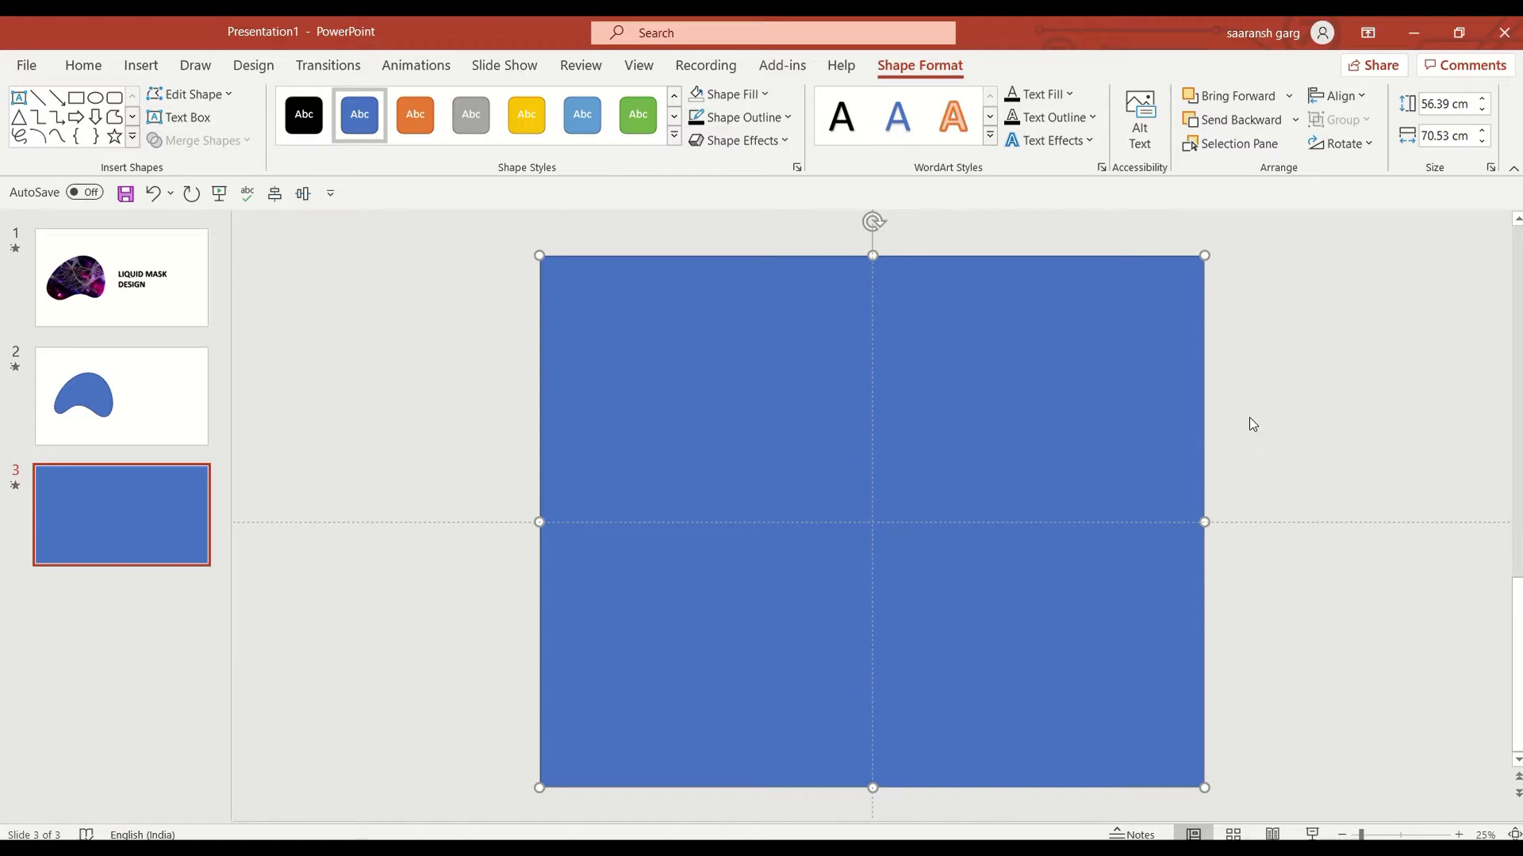
{"action": "left_click", "coordinate": [1235, 121]}
Subtract the blob from the rectangle, fill the result white, and remove its outline
{"action": "left_click", "coordinate": [814, 519], "text": "shift"}
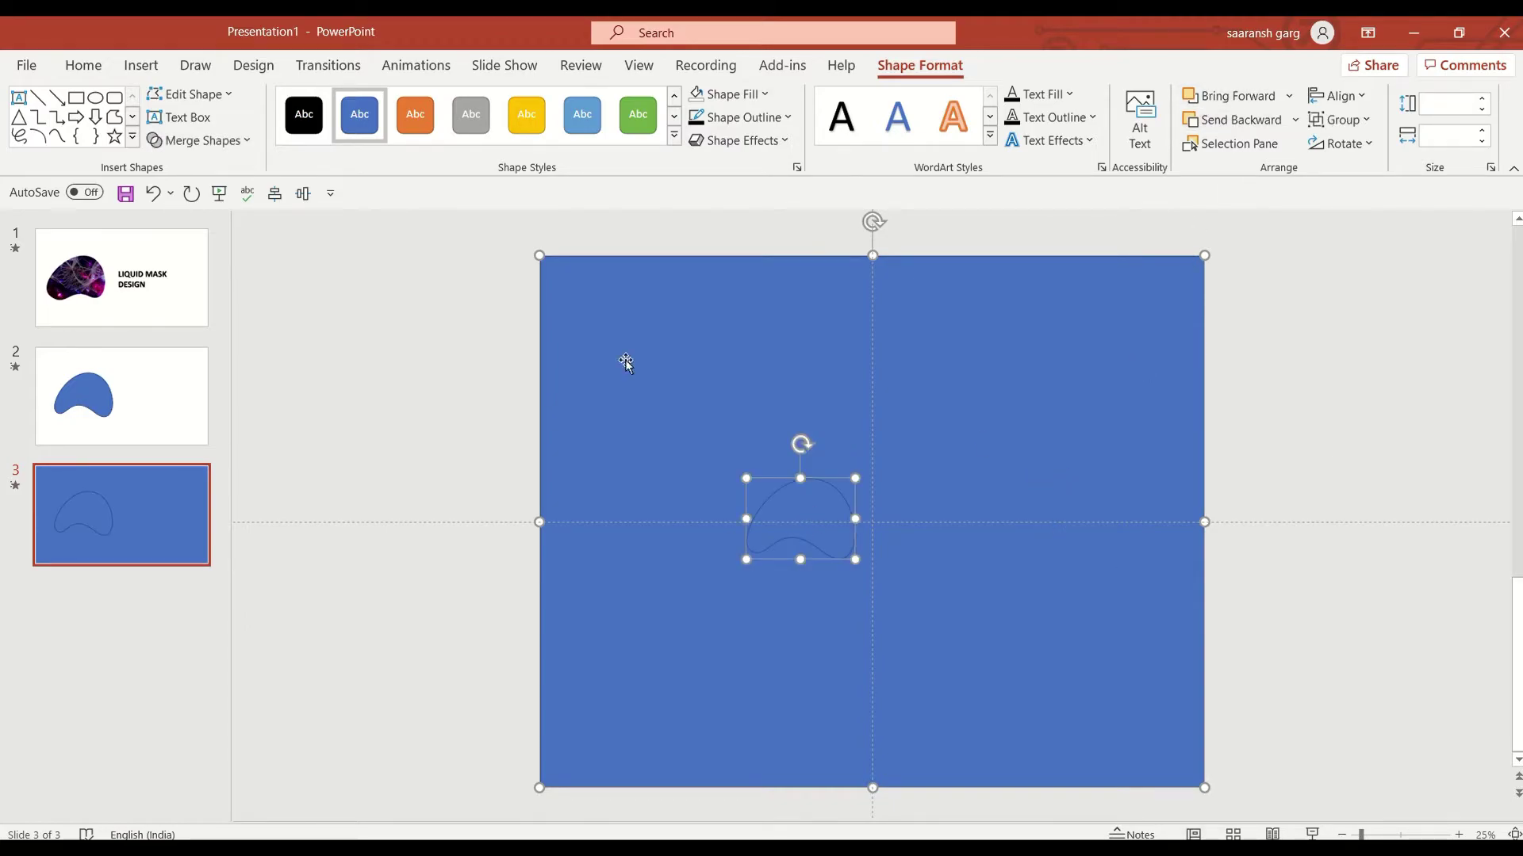
{"action": "left_click", "coordinate": [202, 140]}
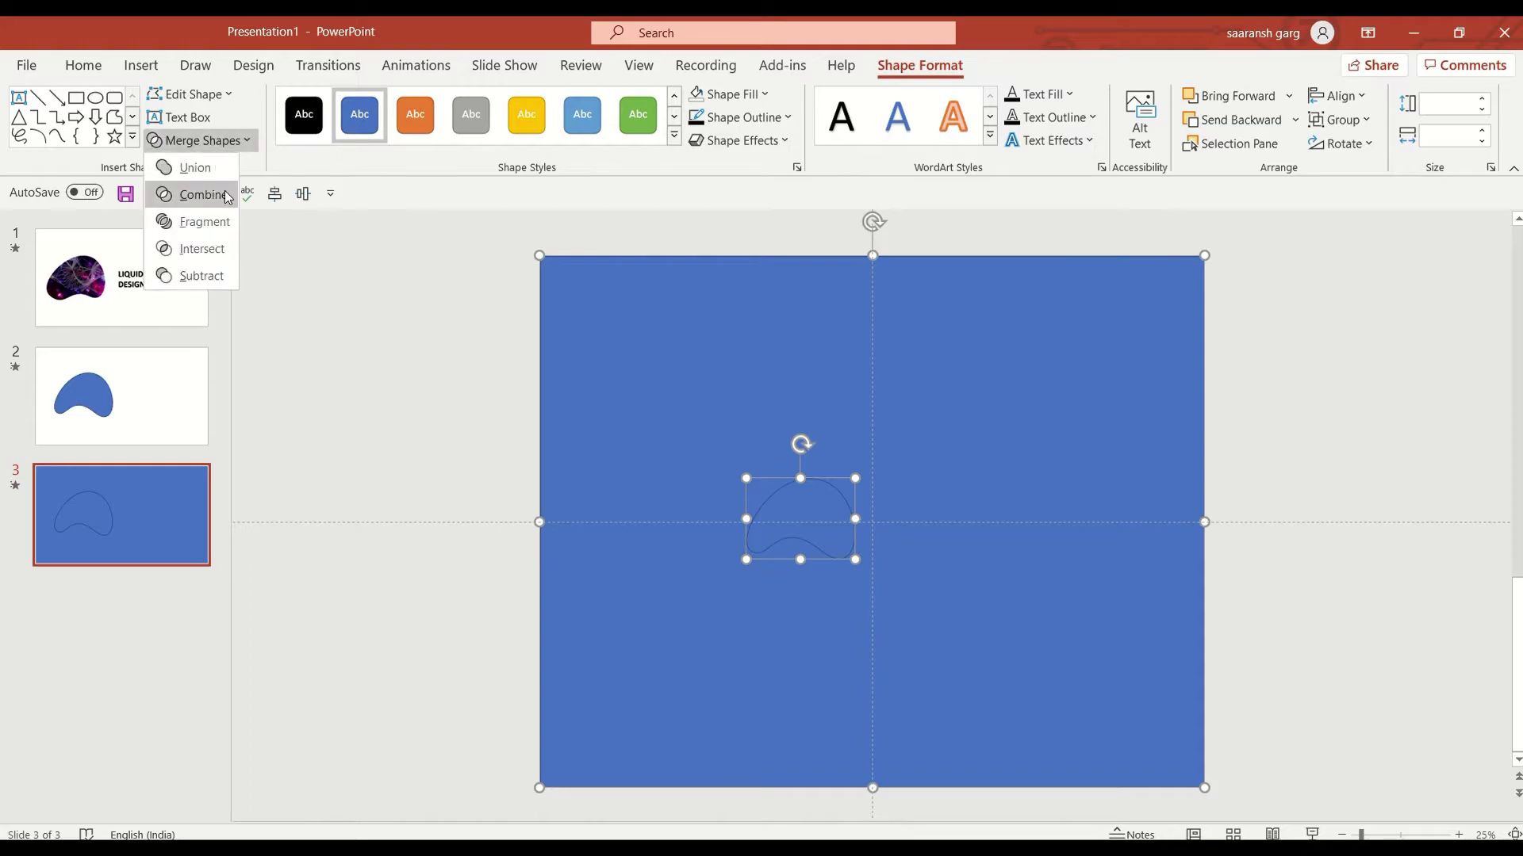
{"action": "left_click", "coordinate": [210, 276]}
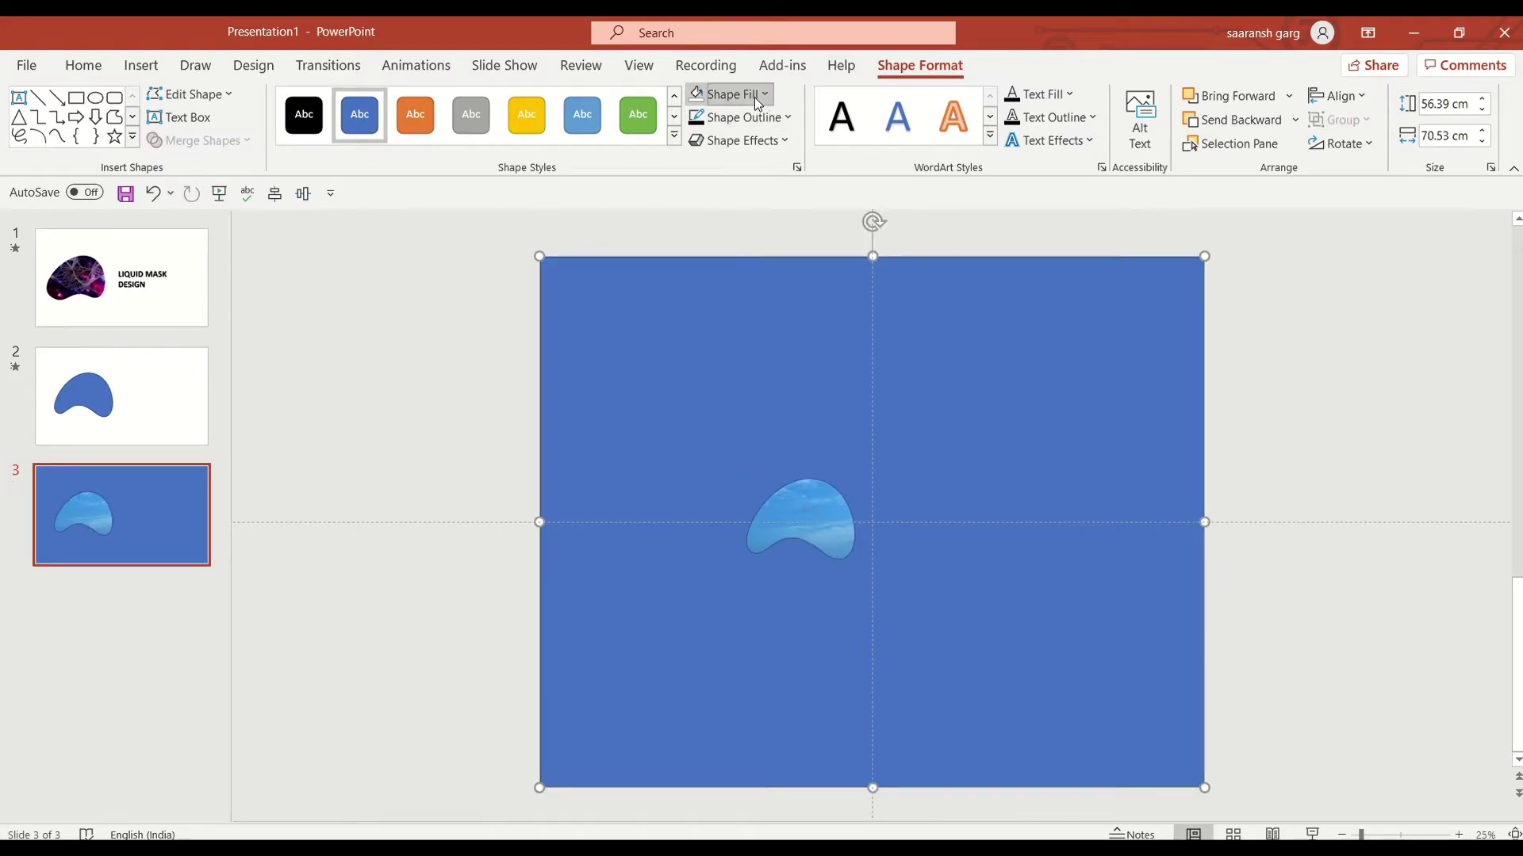
{"action": "left_click", "coordinate": [754, 97]}
{"action": "left_click", "coordinate": [697, 146]}
{"action": "left_click", "coordinate": [746, 119]}
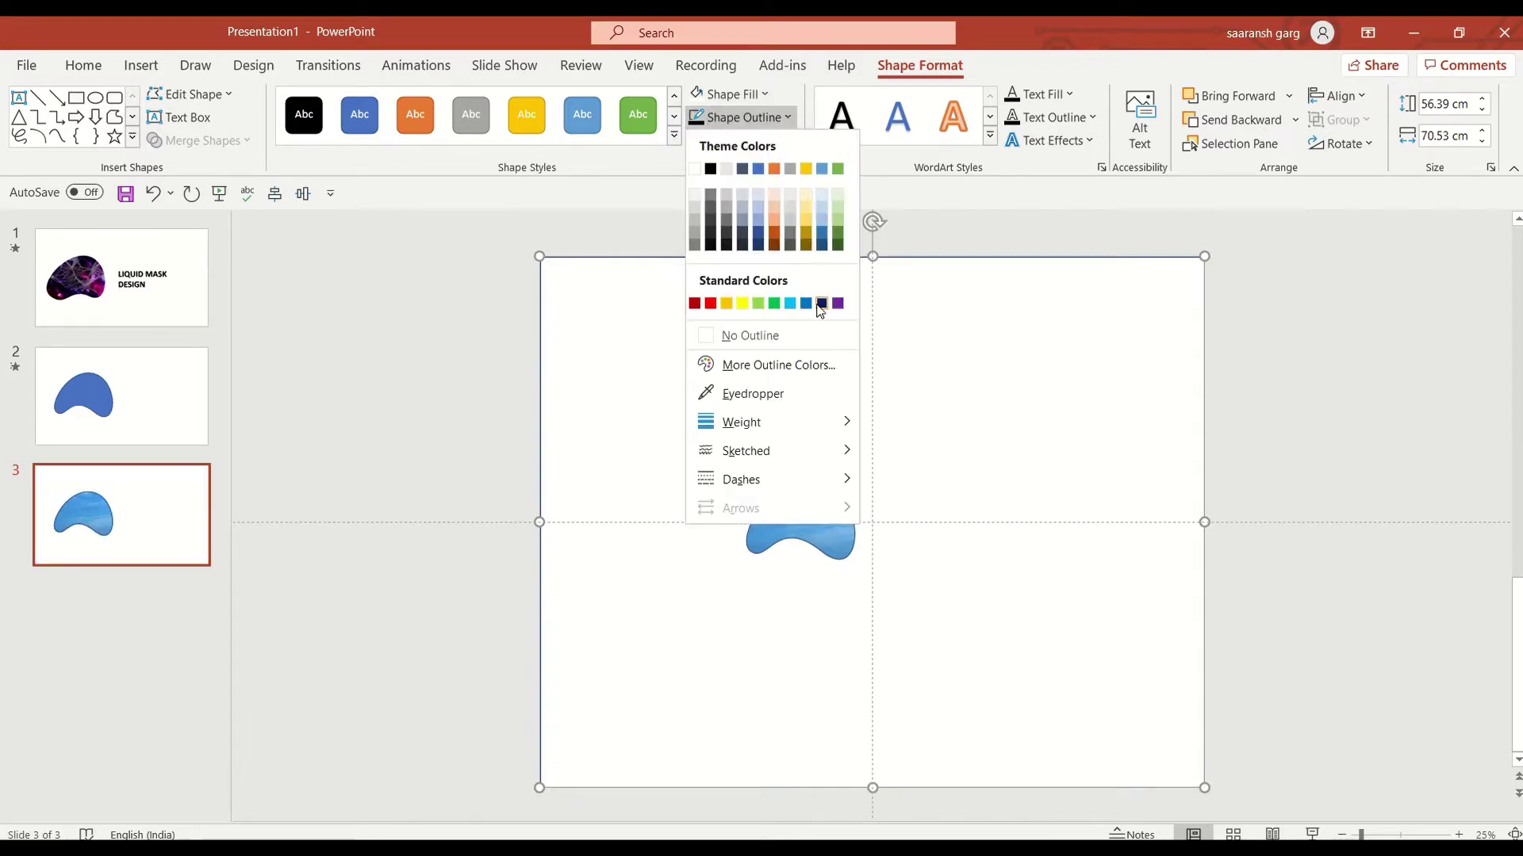
{"action": "left_click", "coordinate": [805, 336]}
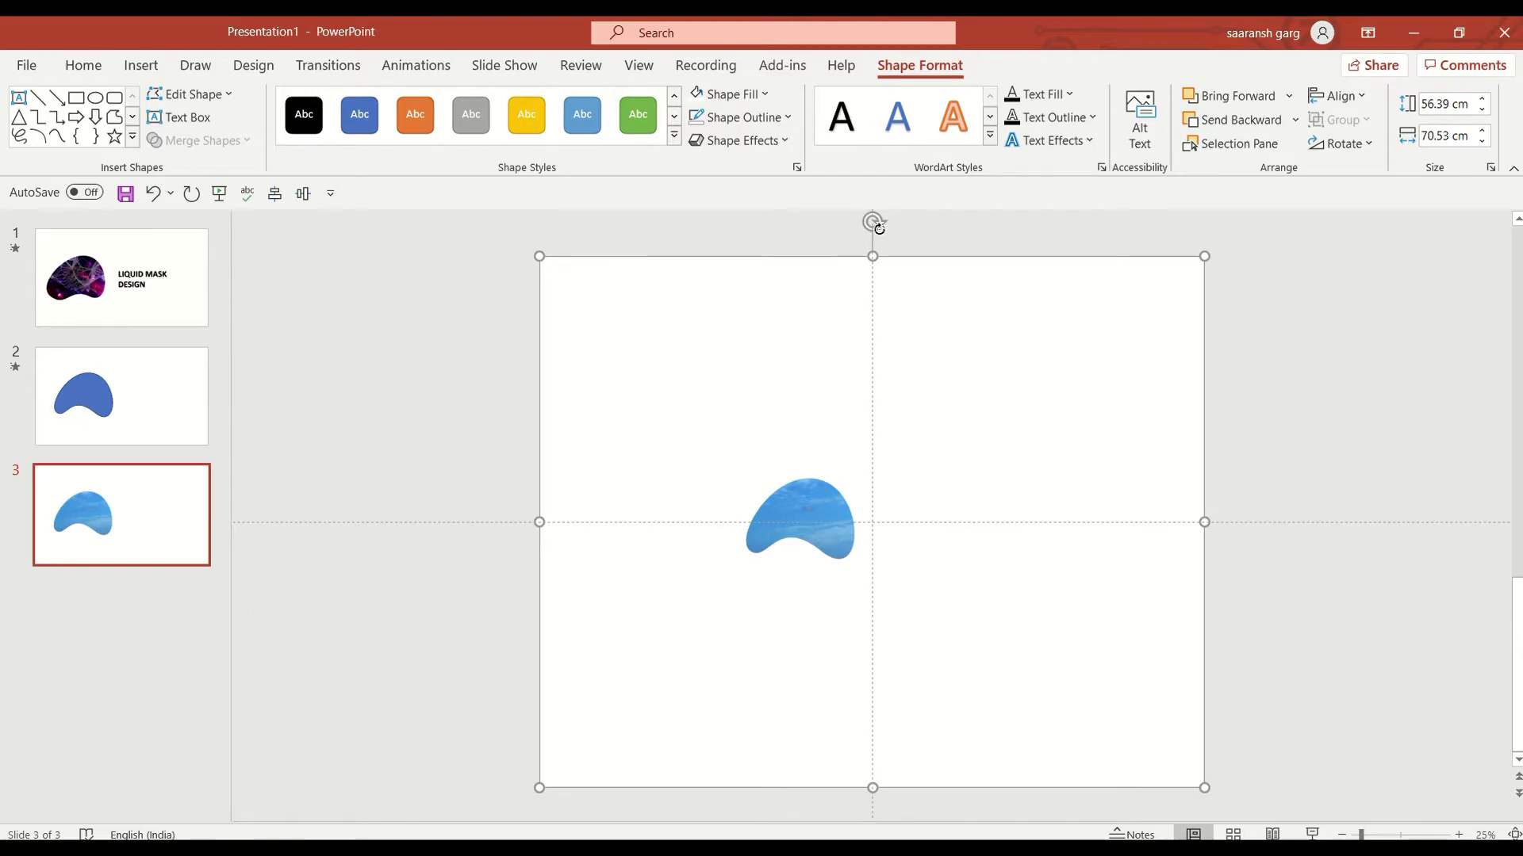
Copy slide 2's blue blob animation onto the shape on slide 3 with Animation Painter
{"action": "left_click", "coordinate": [39, 373]}
{"action": "left_click", "coordinate": [809, 516]}
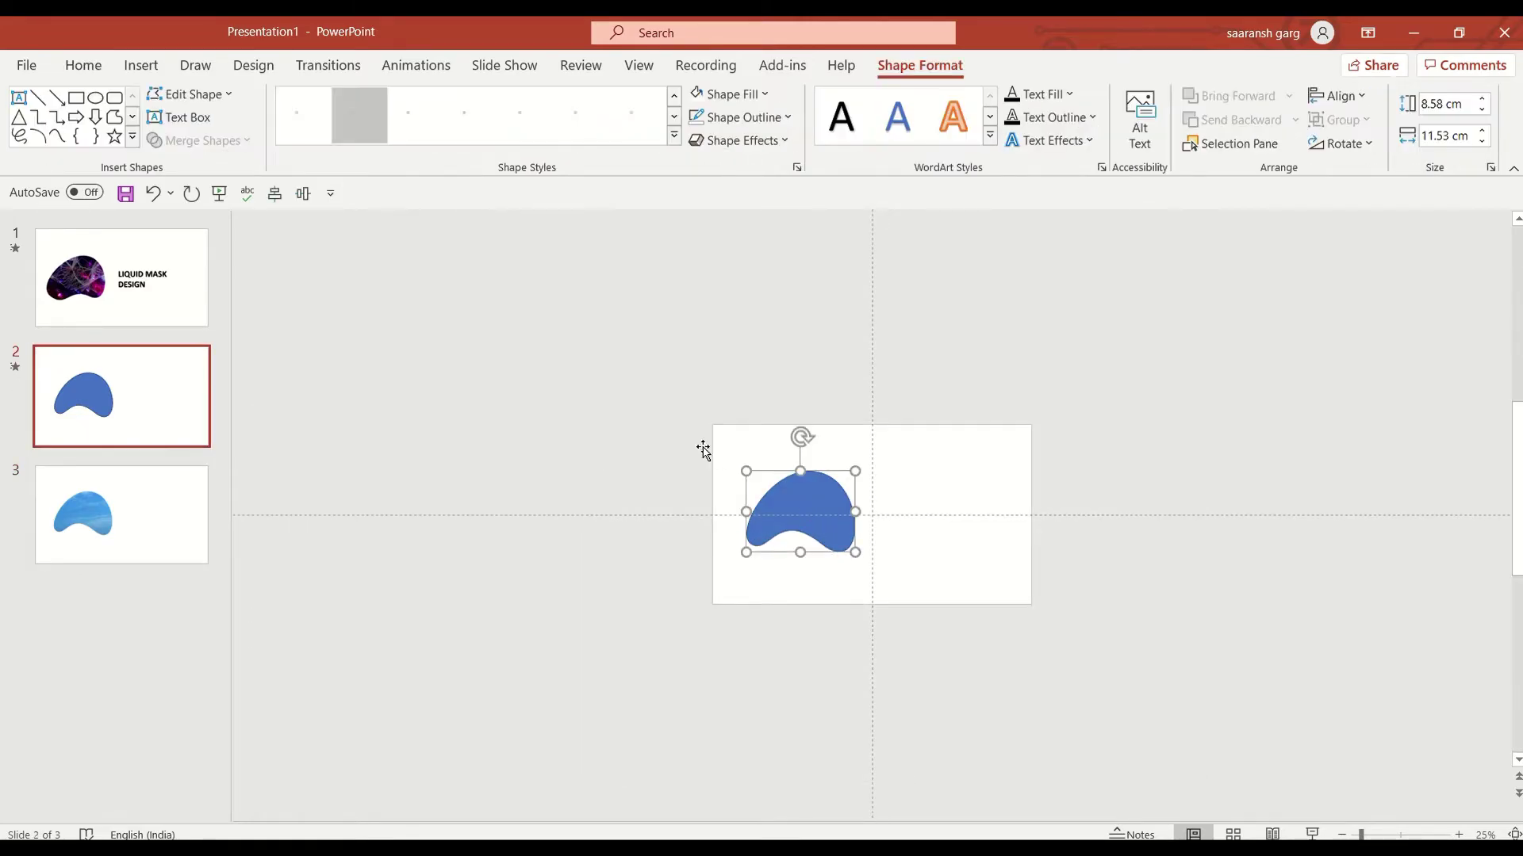
{"action": "left_click", "coordinate": [415, 65]}
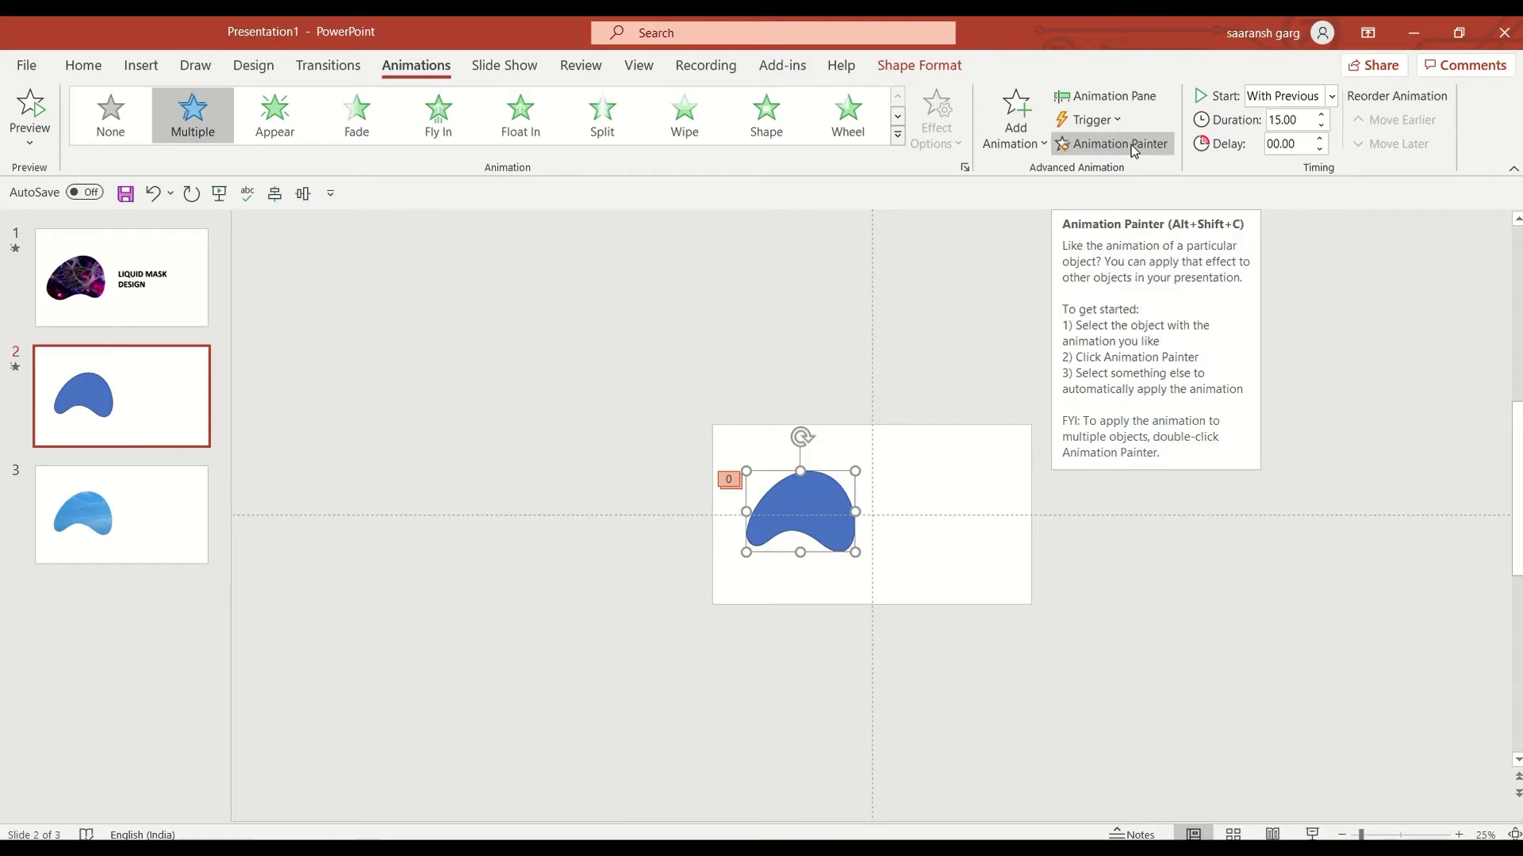
{"action": "left_click", "coordinate": [1130, 144]}
{"action": "left_click", "coordinate": [130, 534]}
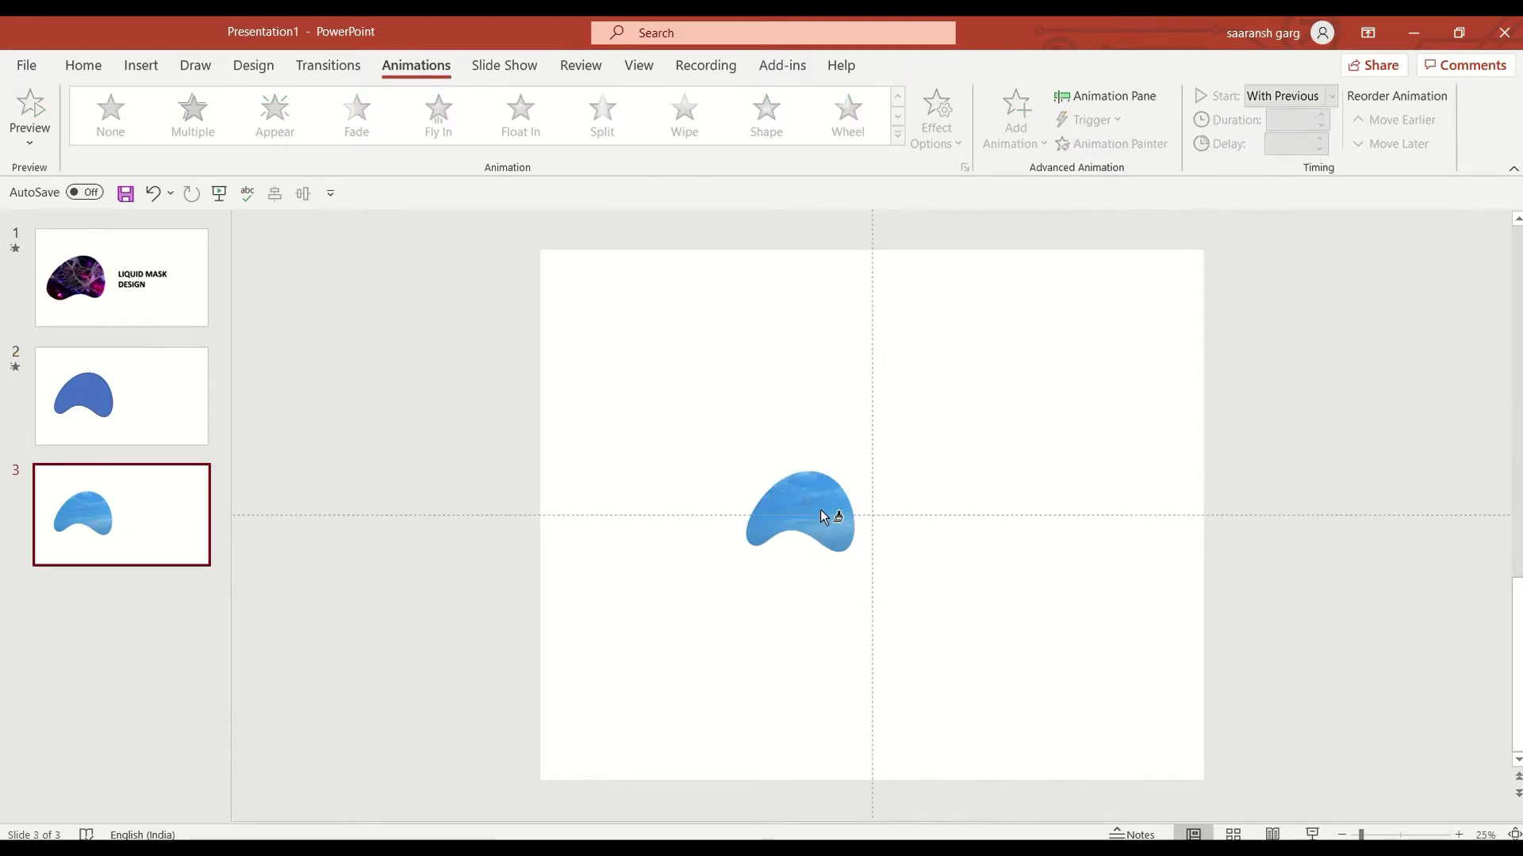
{"action": "left_click", "coordinate": [820, 512]}
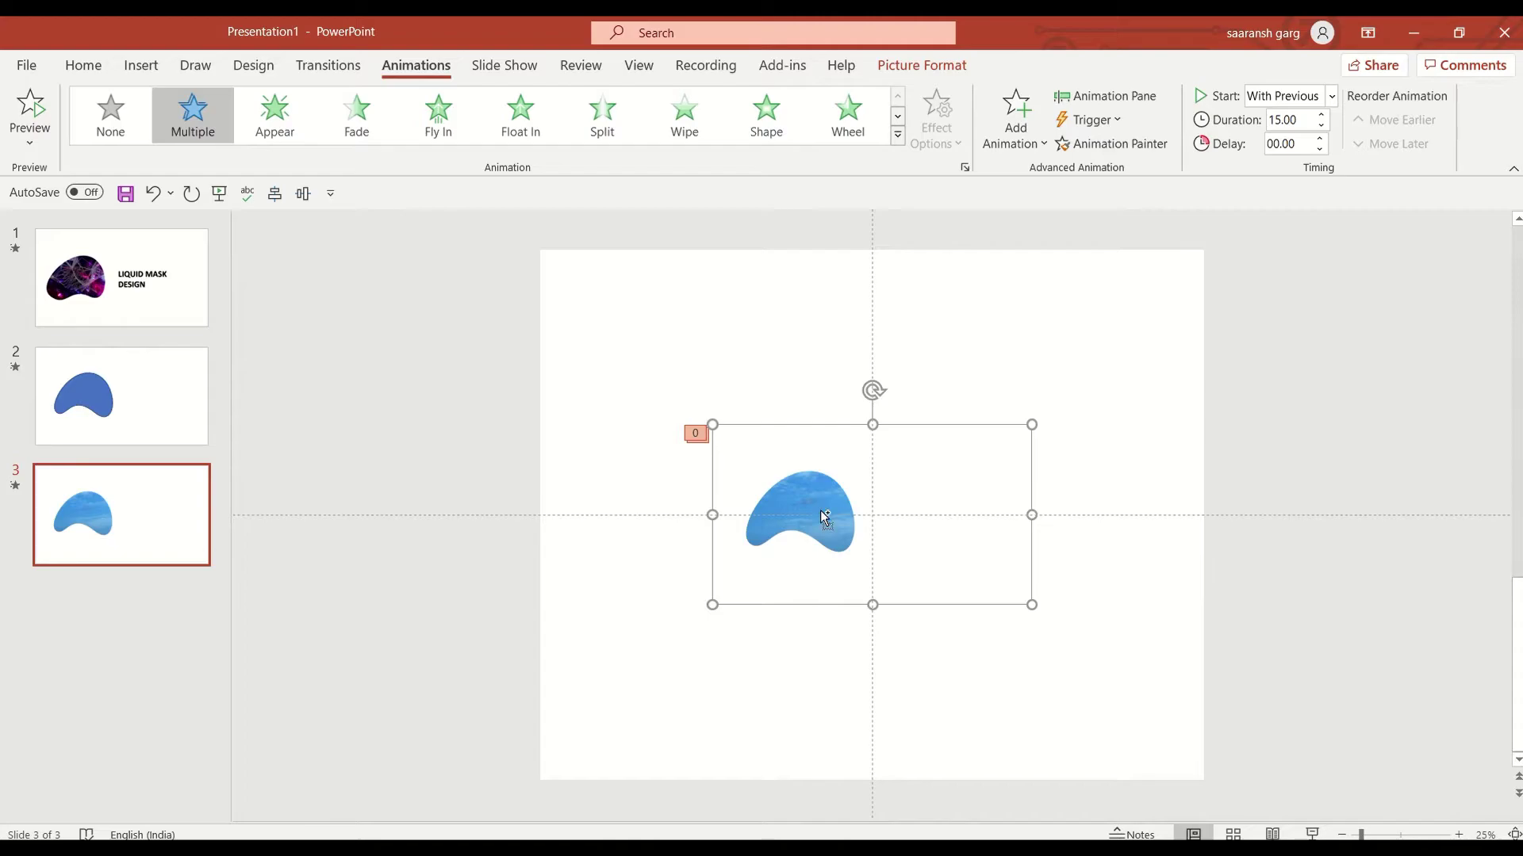
Paint slide 2's blob animation again onto slide 3's white masking shape
{"action": "left_click", "coordinate": [82, 414]}
{"action": "left_click", "coordinate": [824, 537]}
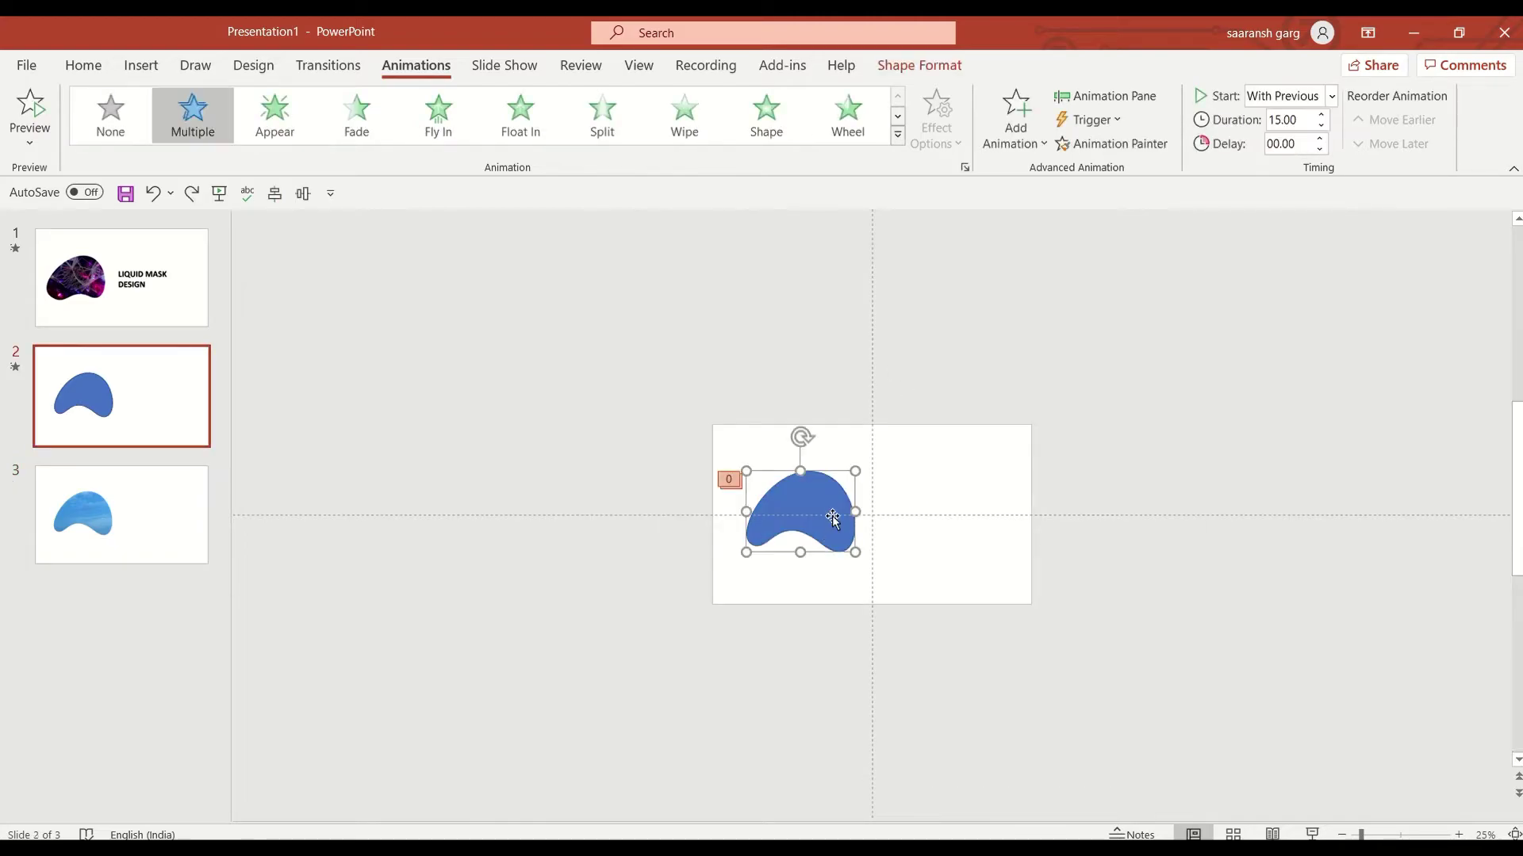
{"action": "left_click", "coordinate": [1110, 144]}
{"action": "left_click", "coordinate": [160, 533]}
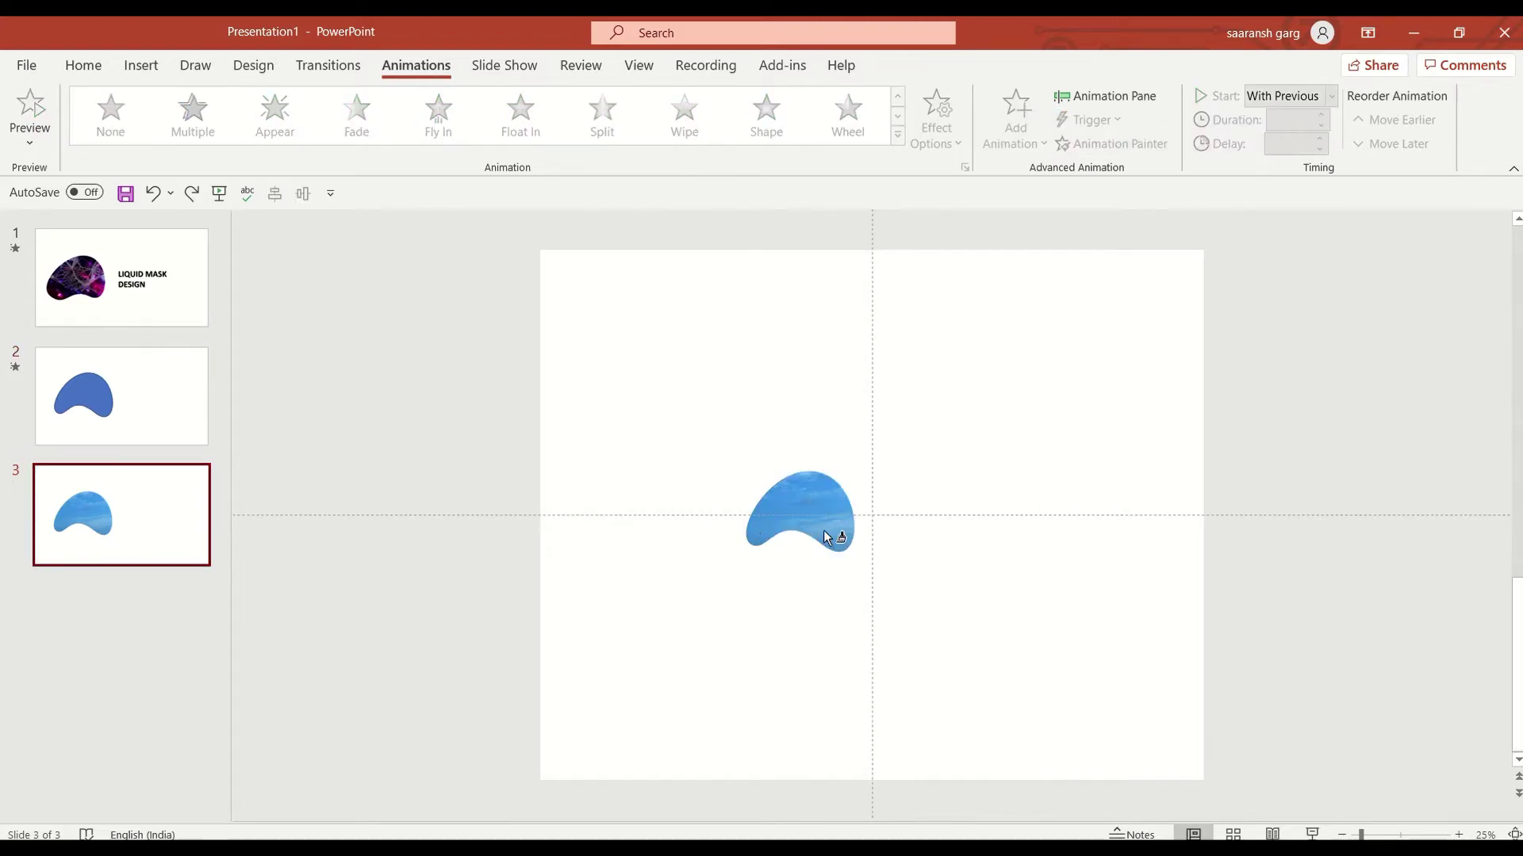
{"action": "left_click", "coordinate": [867, 495]}
Preview slide 3's animations twice in the Animation Pane, then close the pane
{"action": "left_click", "coordinate": [1106, 96]}
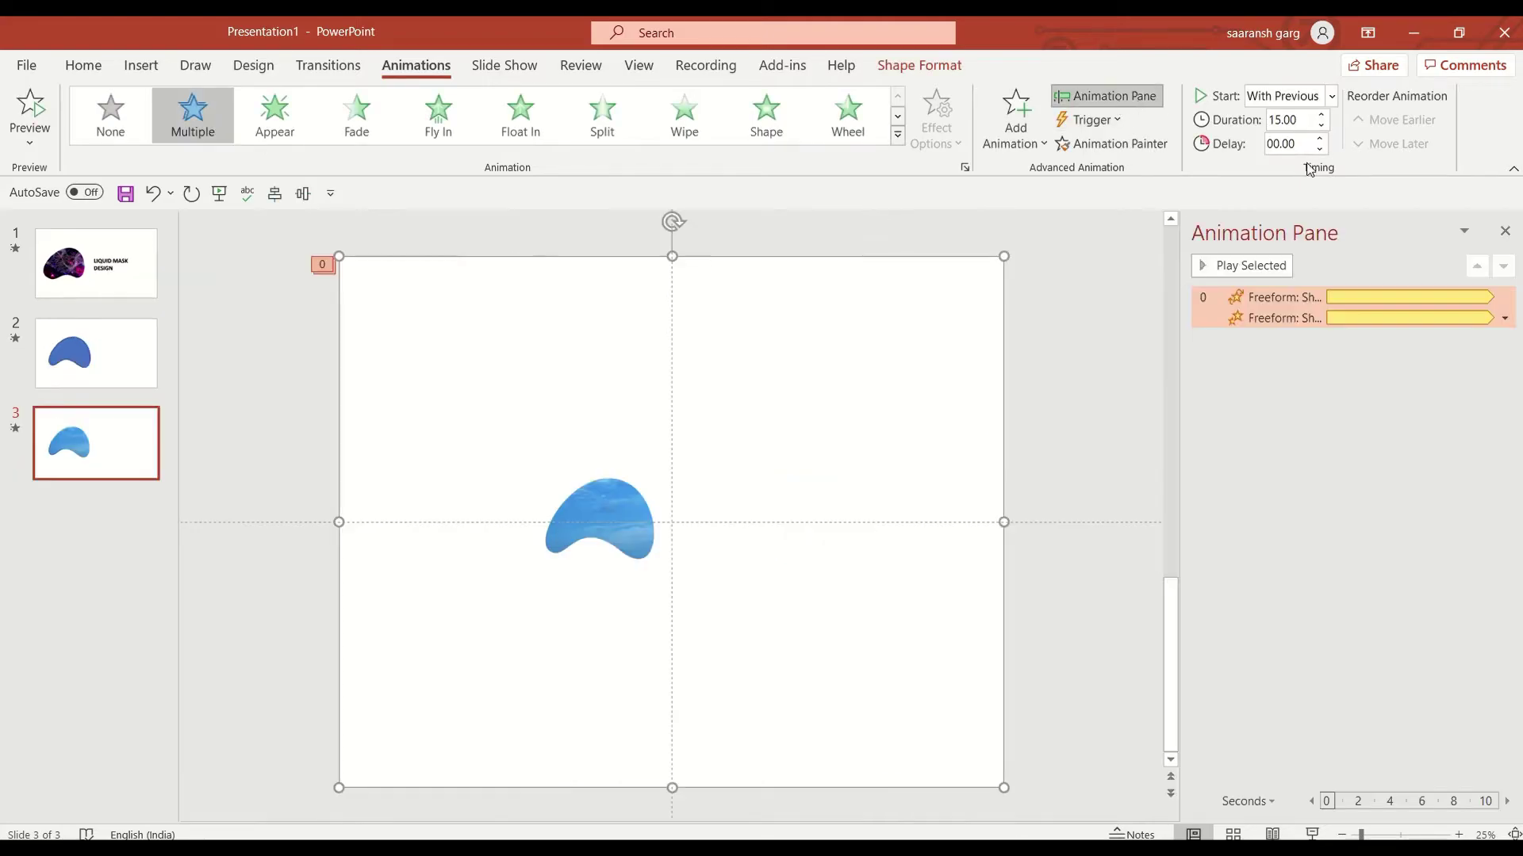
{"action": "left_click", "coordinate": [1209, 265]}
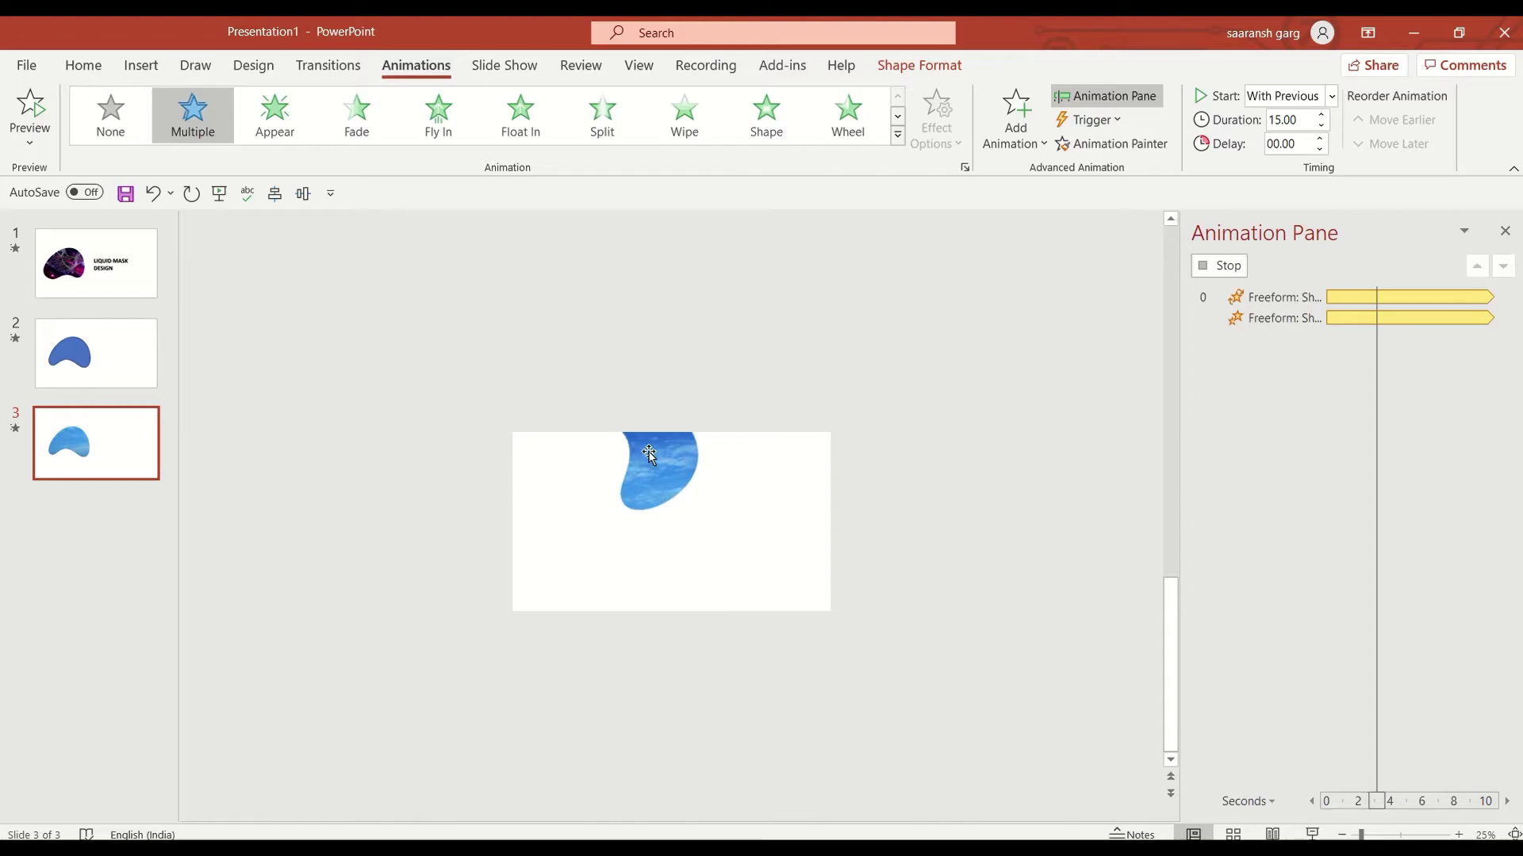
{"action": "left_click", "coordinate": [718, 552]}
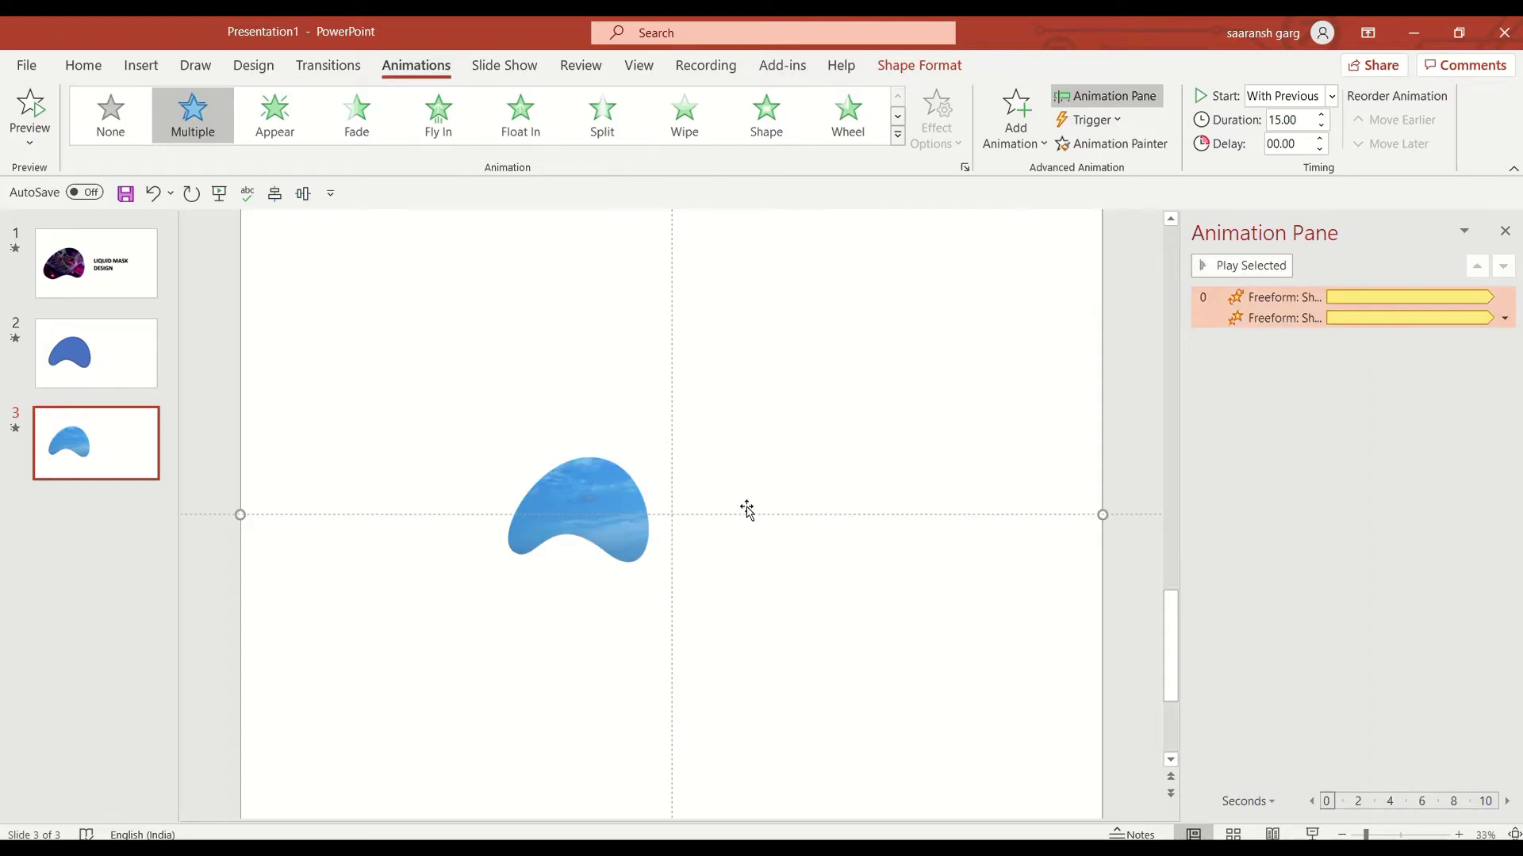
{"action": "scroll", "coordinate": [746, 510], "scroll_direction": "down", "scroll_amount": 1}
{"action": "left_click", "coordinate": [1242, 265]}
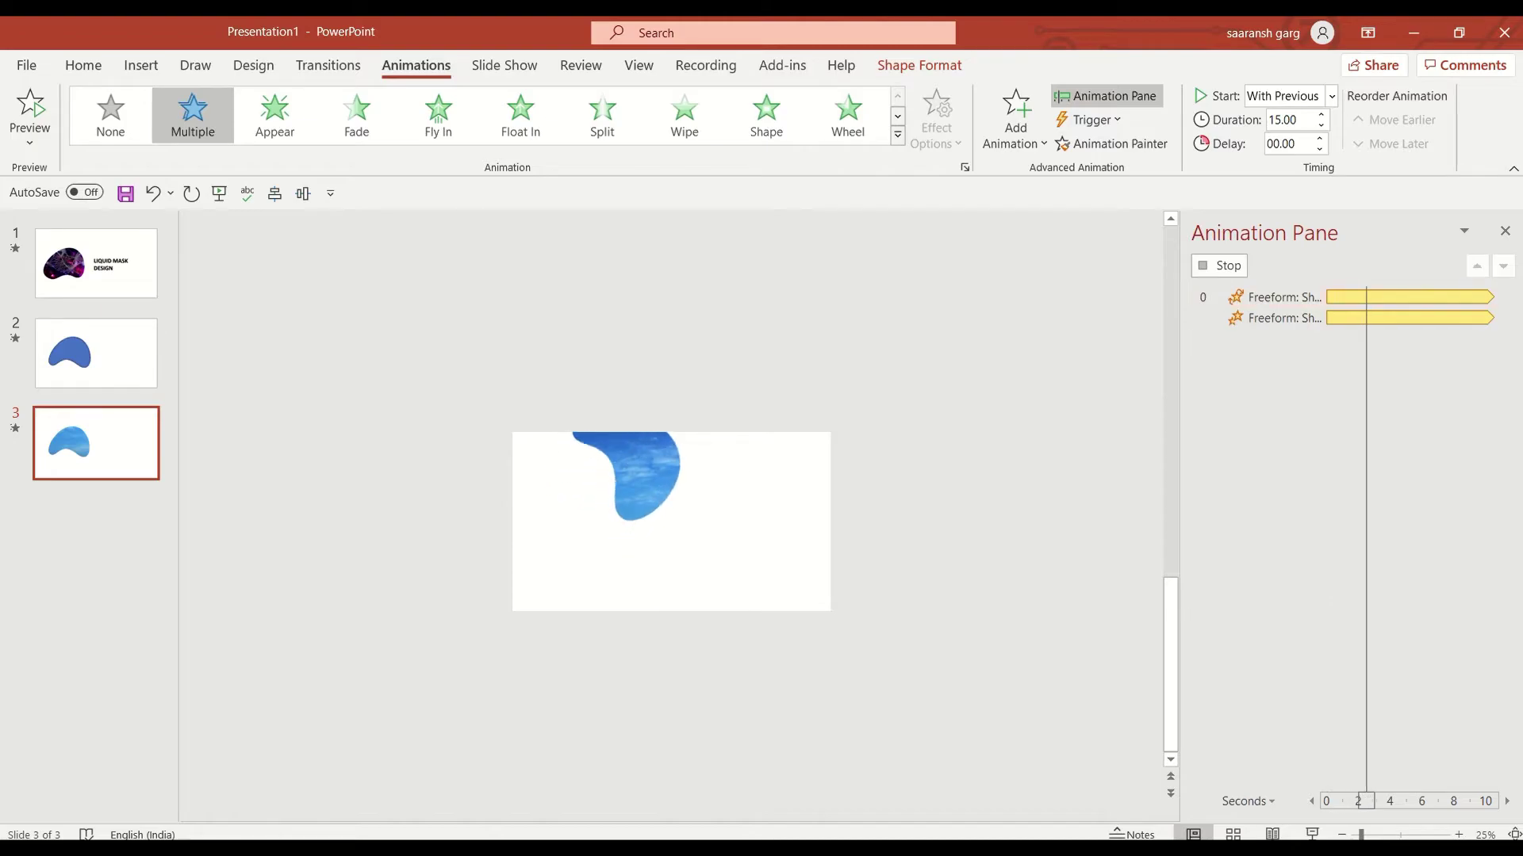
{"action": "left_click", "coordinate": [1504, 232]}
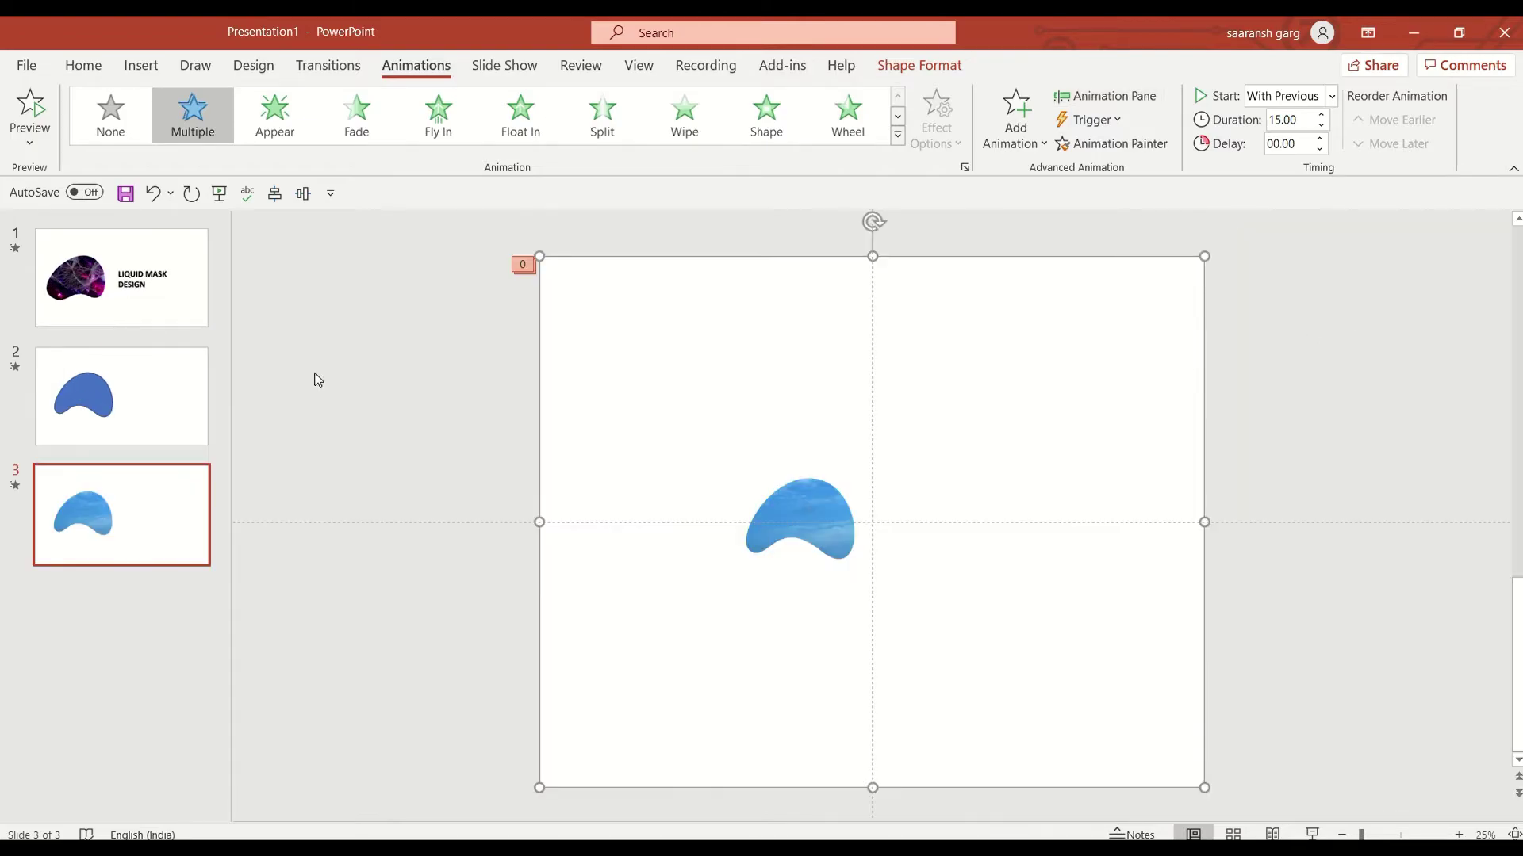
{"action": "left_click", "coordinate": [135, 521]}
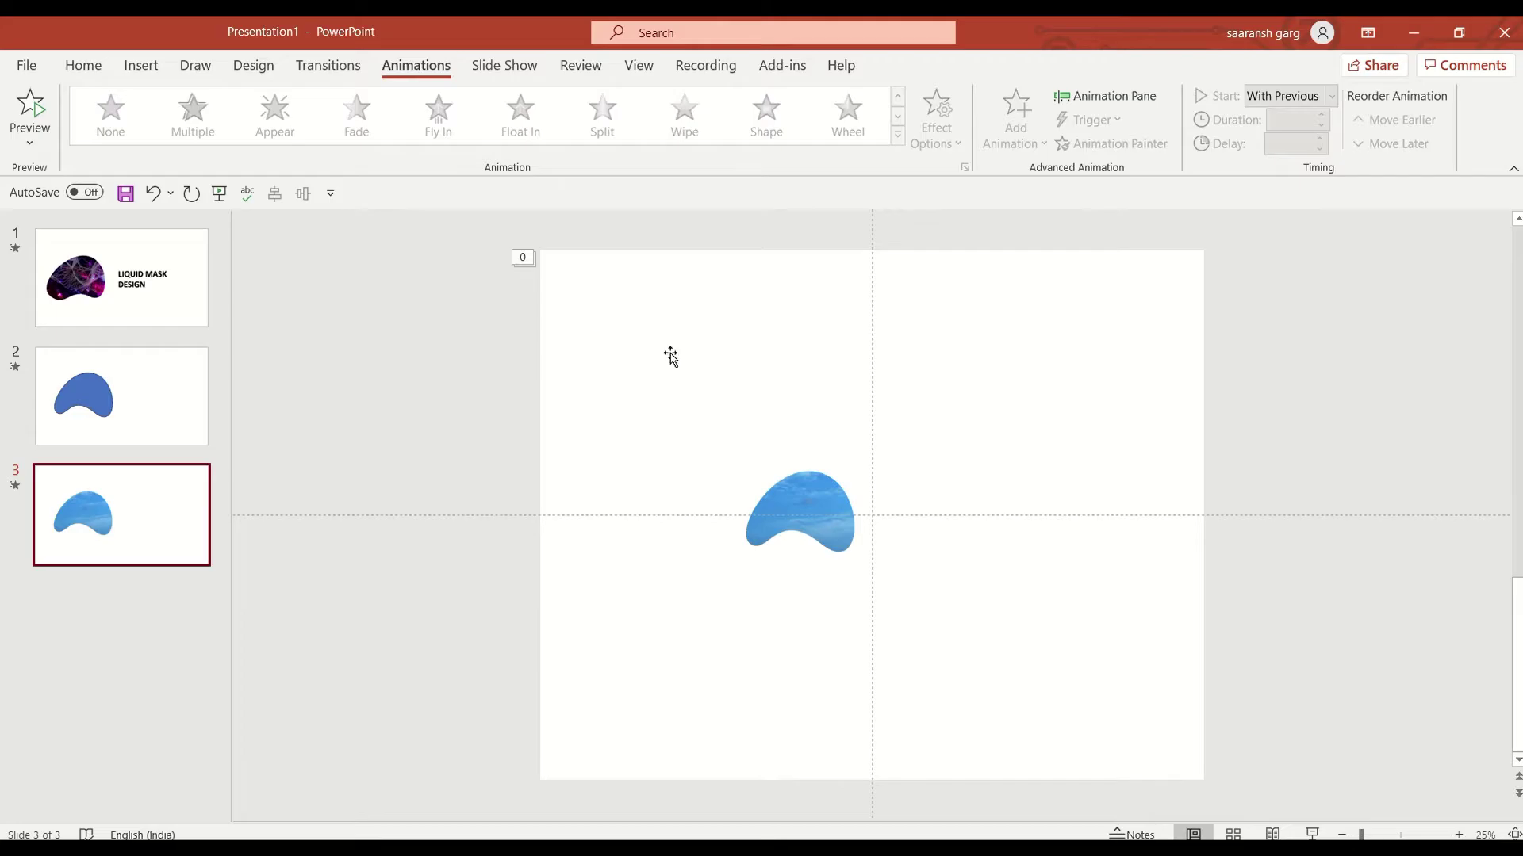
{"action": "left_click", "coordinate": [83, 65]}
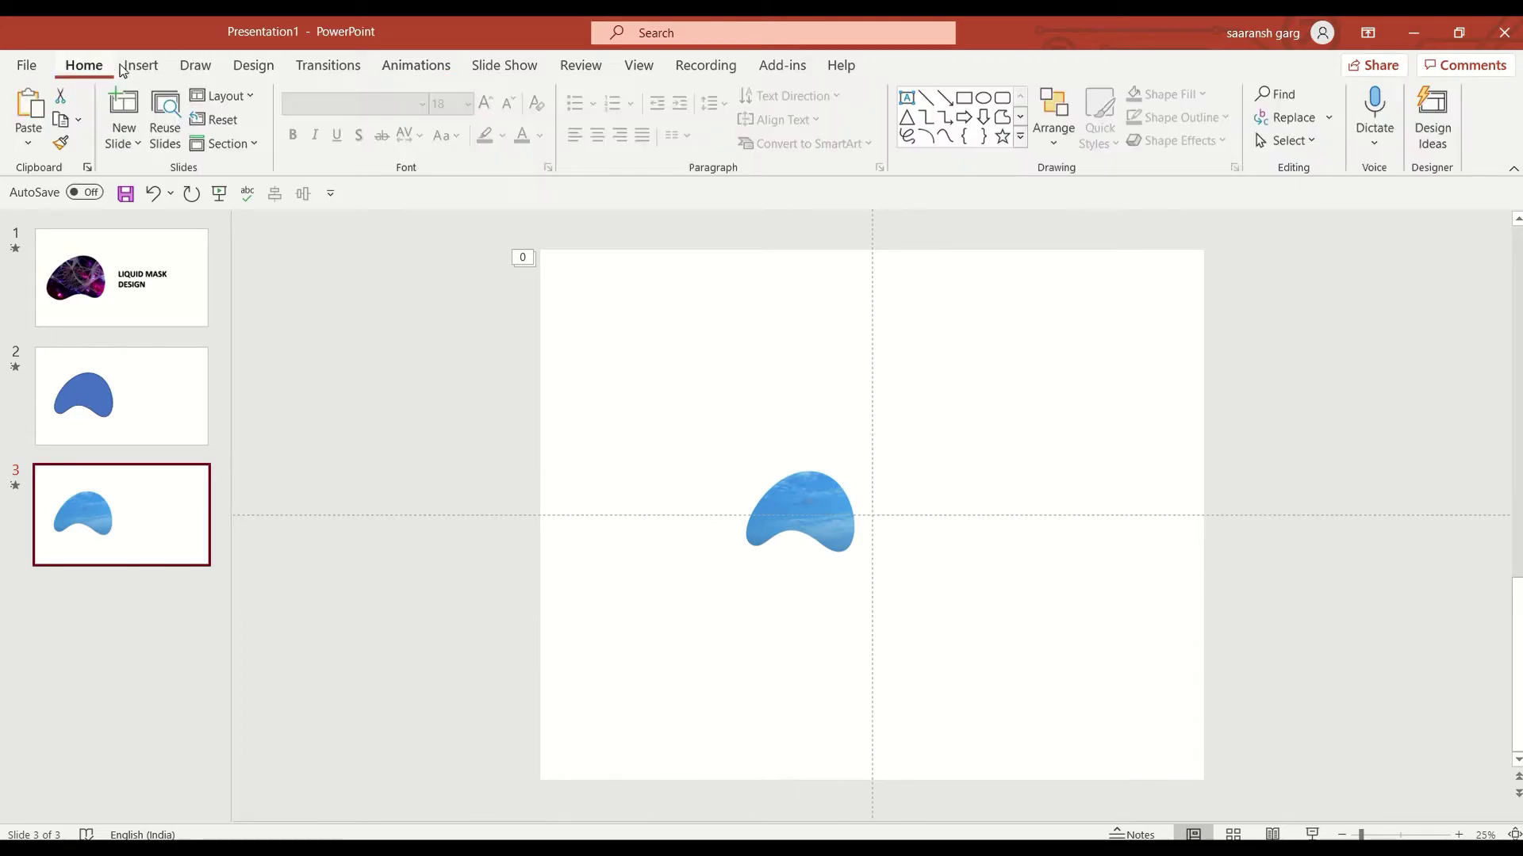
Draw a large circle over slide 3 with No Fill and a black outline
{"action": "left_click", "coordinate": [983, 98]}
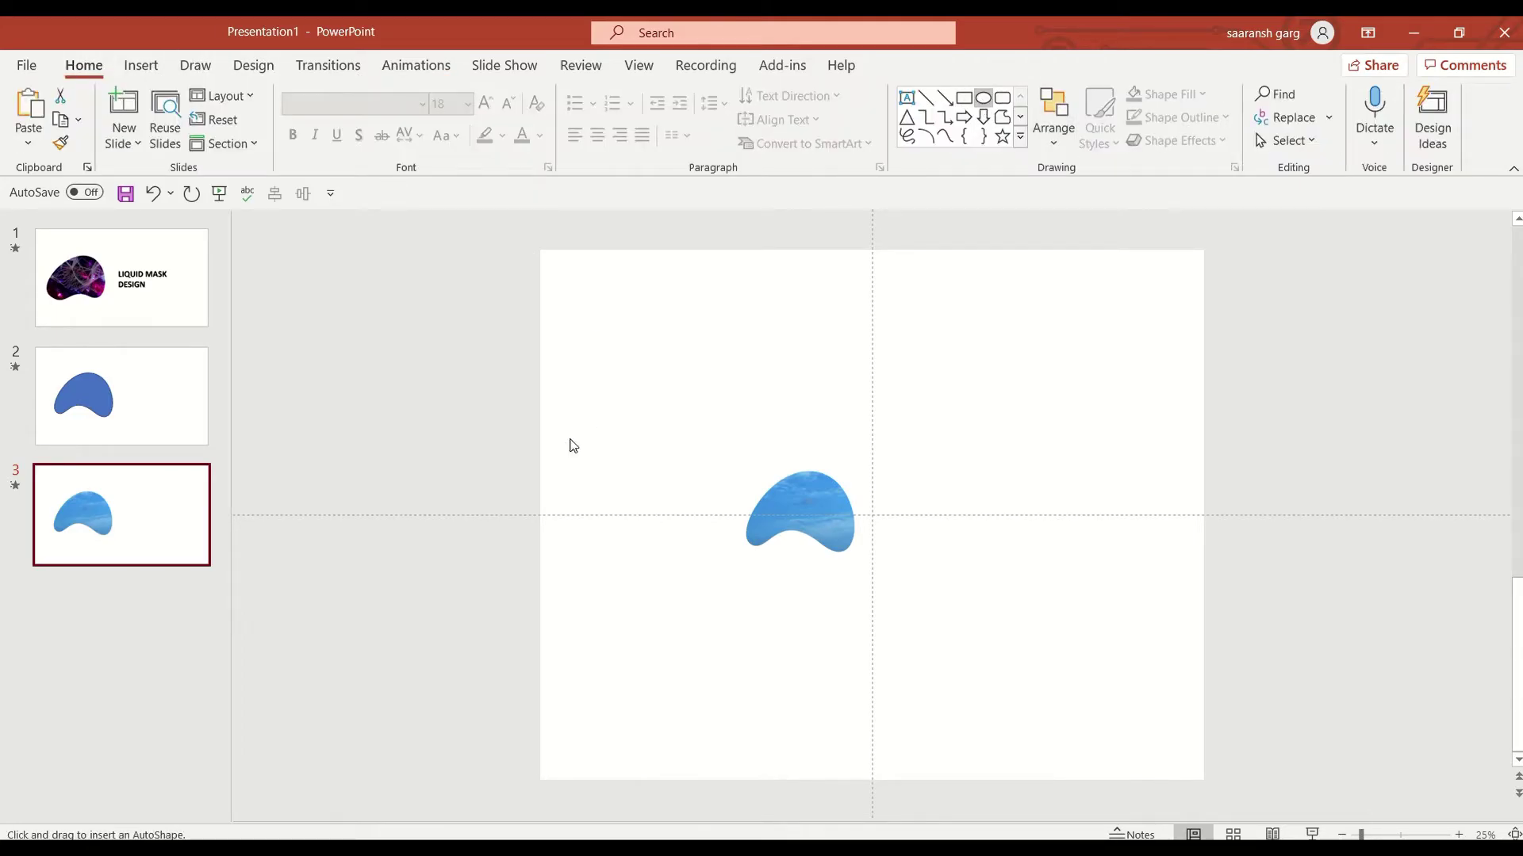
{"action": "left_click_drag", "start_coordinate": [512, 254], "coordinate": [1206, 792]}
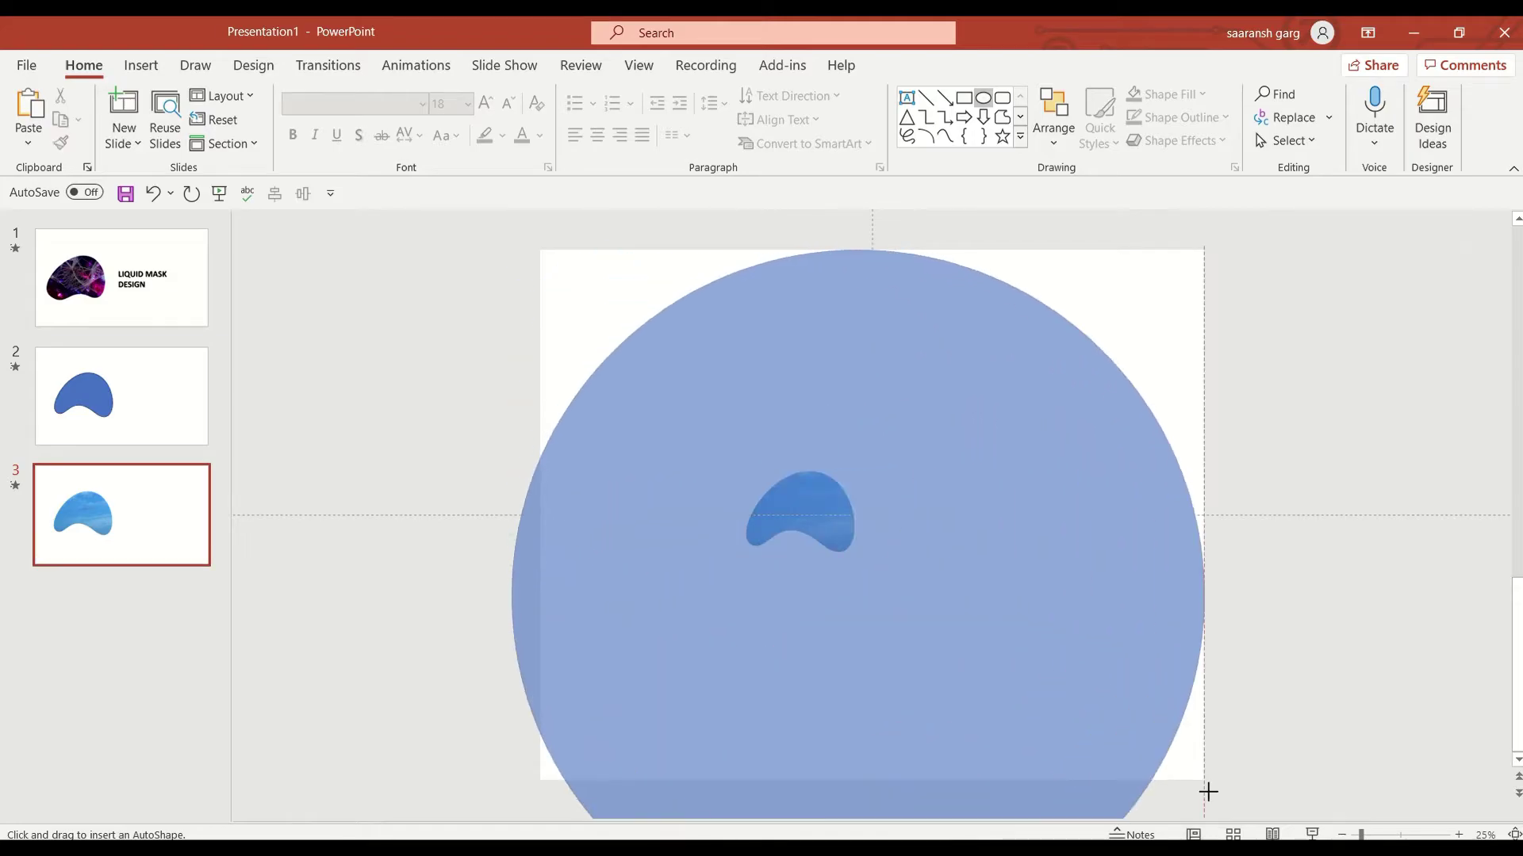
{"action": "scroll", "coordinate": [918, 582], "scroll_direction": "down", "scroll_amount": 3}
{"action": "left_click_drag", "start_coordinate": [843, 568], "coordinate": [828, 552]}
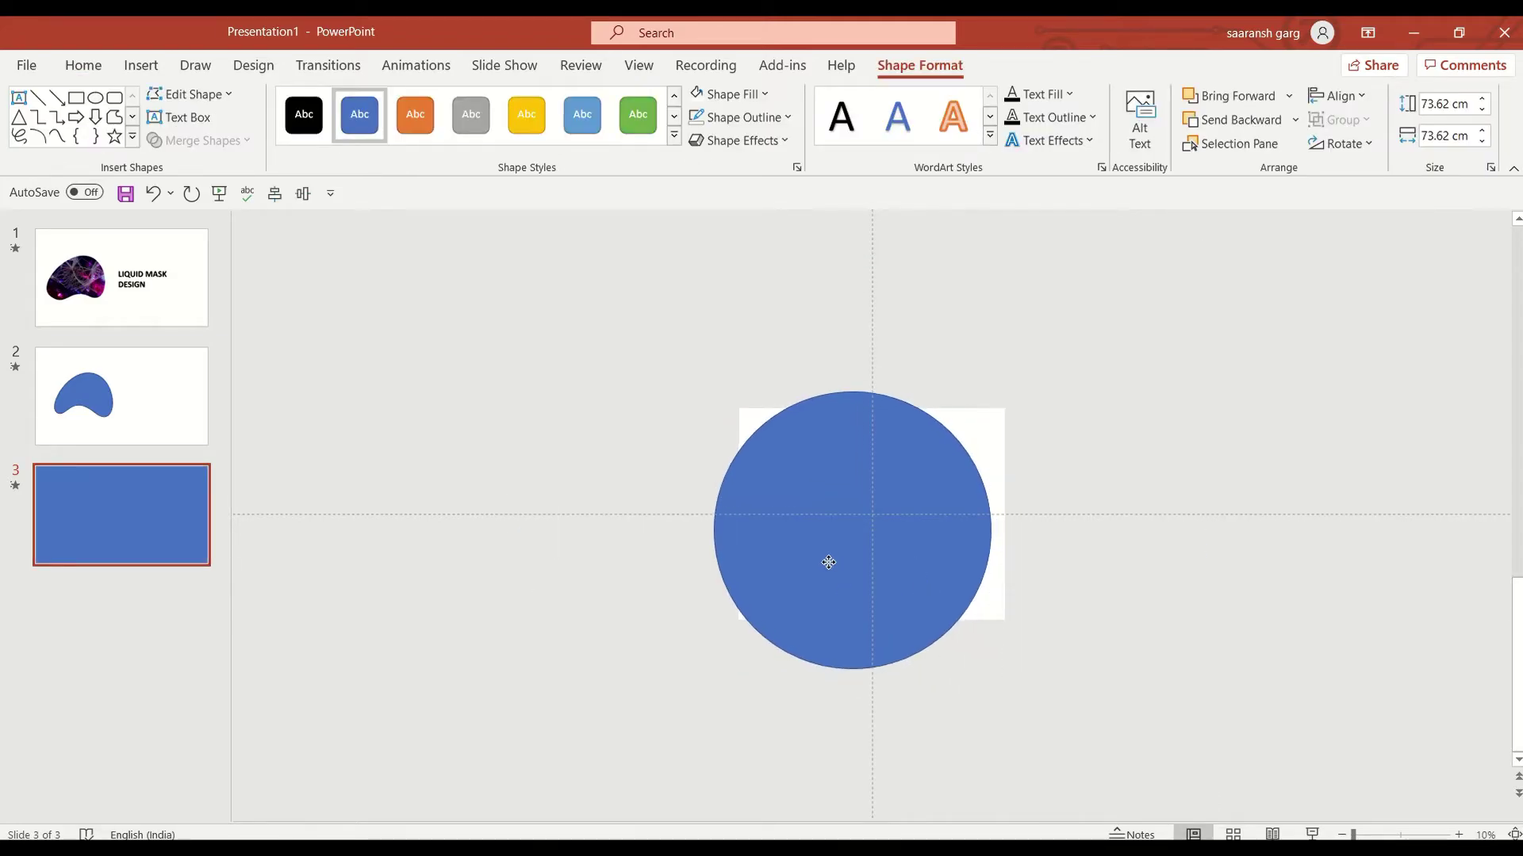
{"action": "left_click", "coordinate": [744, 105]}
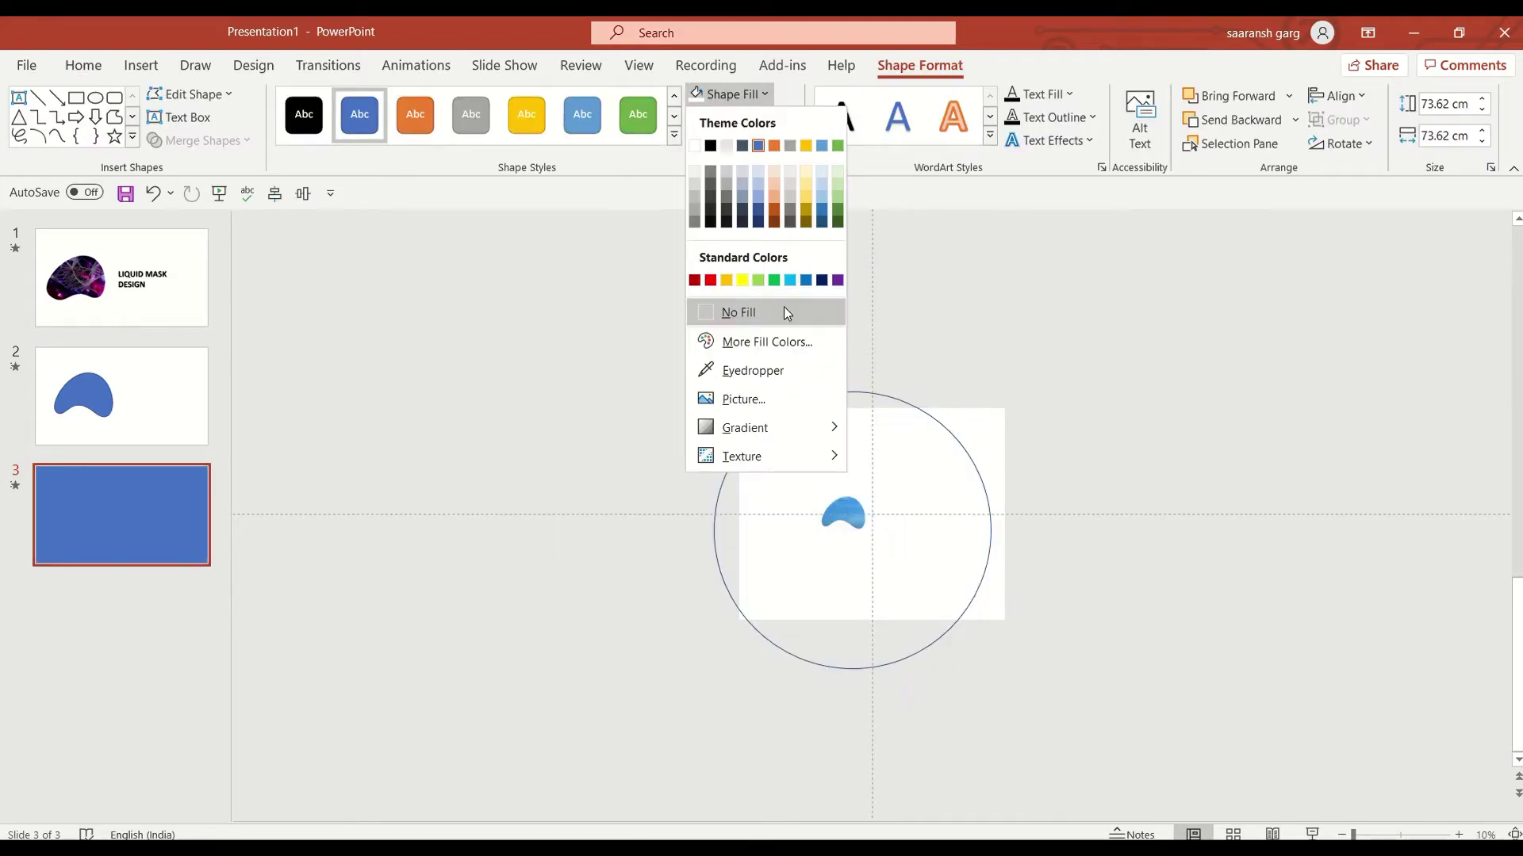
{"action": "left_click", "coordinate": [785, 311]}
{"action": "left_click", "coordinate": [740, 117]}
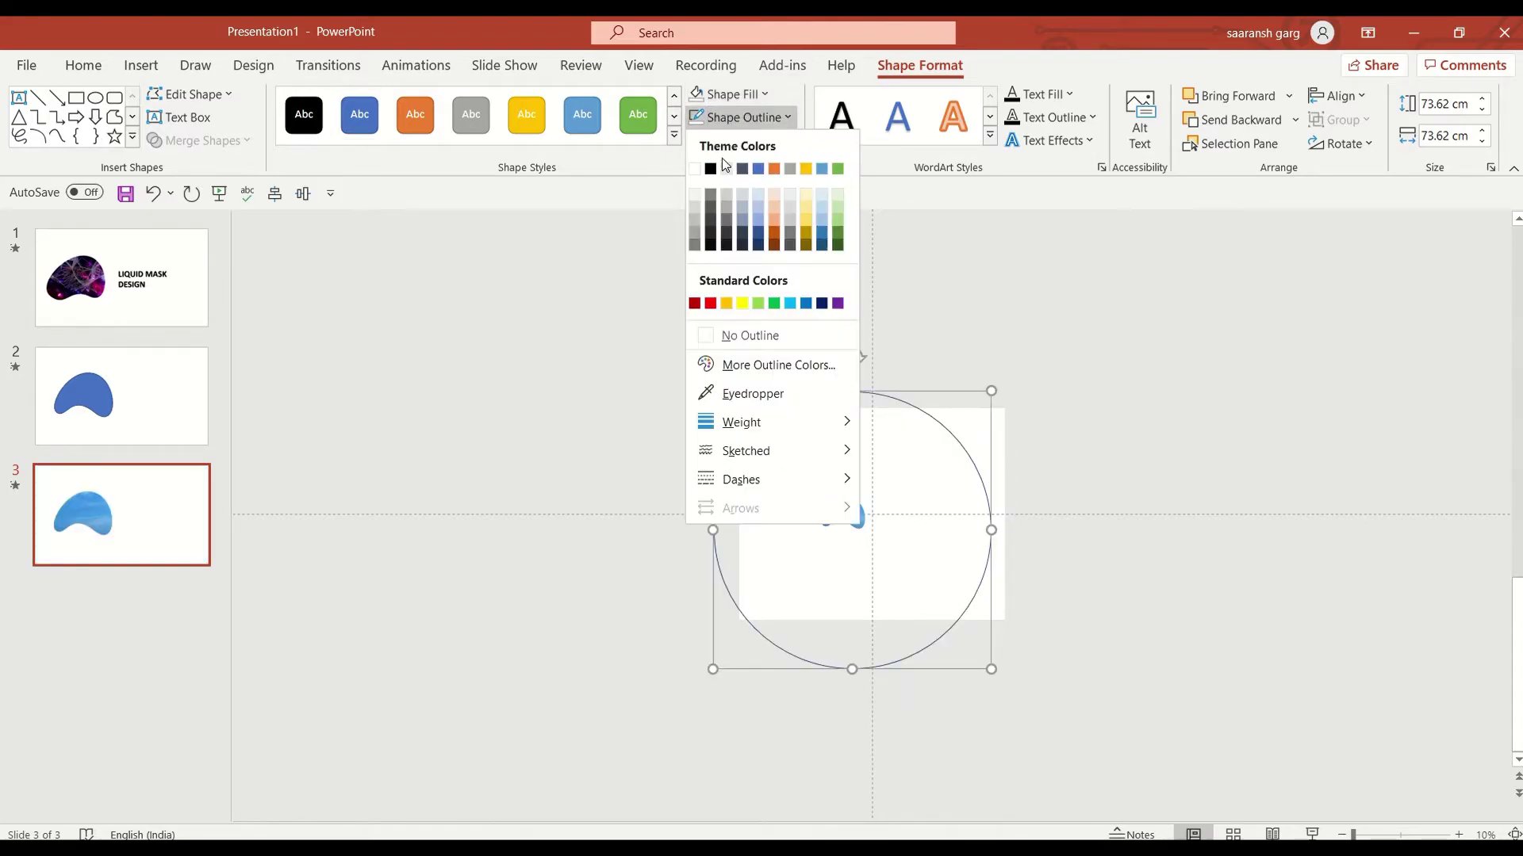
{"action": "left_click", "coordinate": [710, 168]}
{"action": "left_click", "coordinate": [746, 119]}
{"action": "left_click", "coordinate": [1079, 503]}
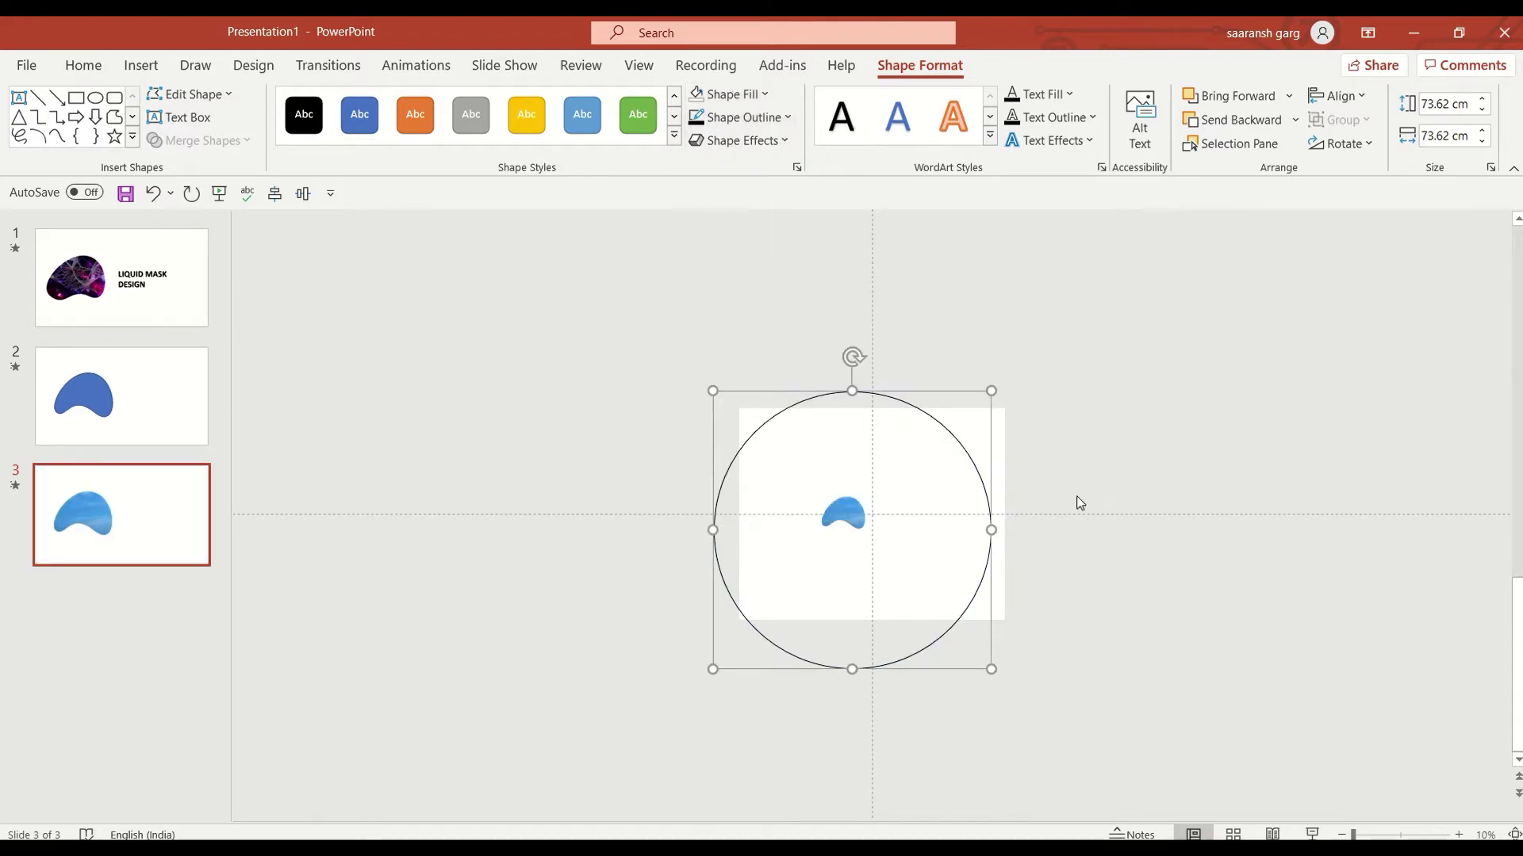
{"action": "left_click", "coordinate": [472, 310]}
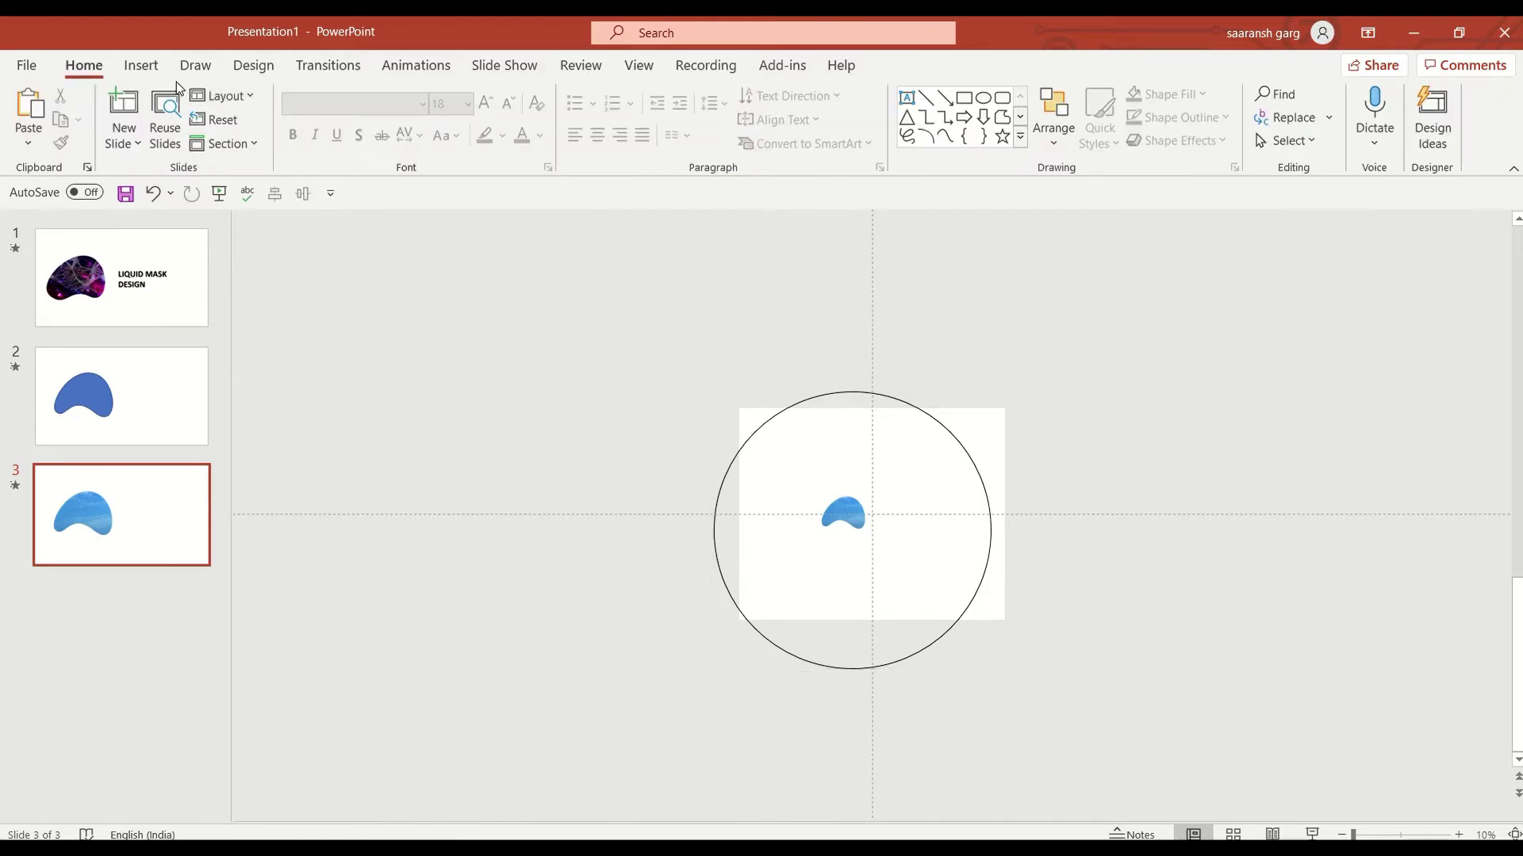
Draw a vertical guide line through the blob and centre it on the slide
{"action": "left_click", "coordinate": [925, 97]}
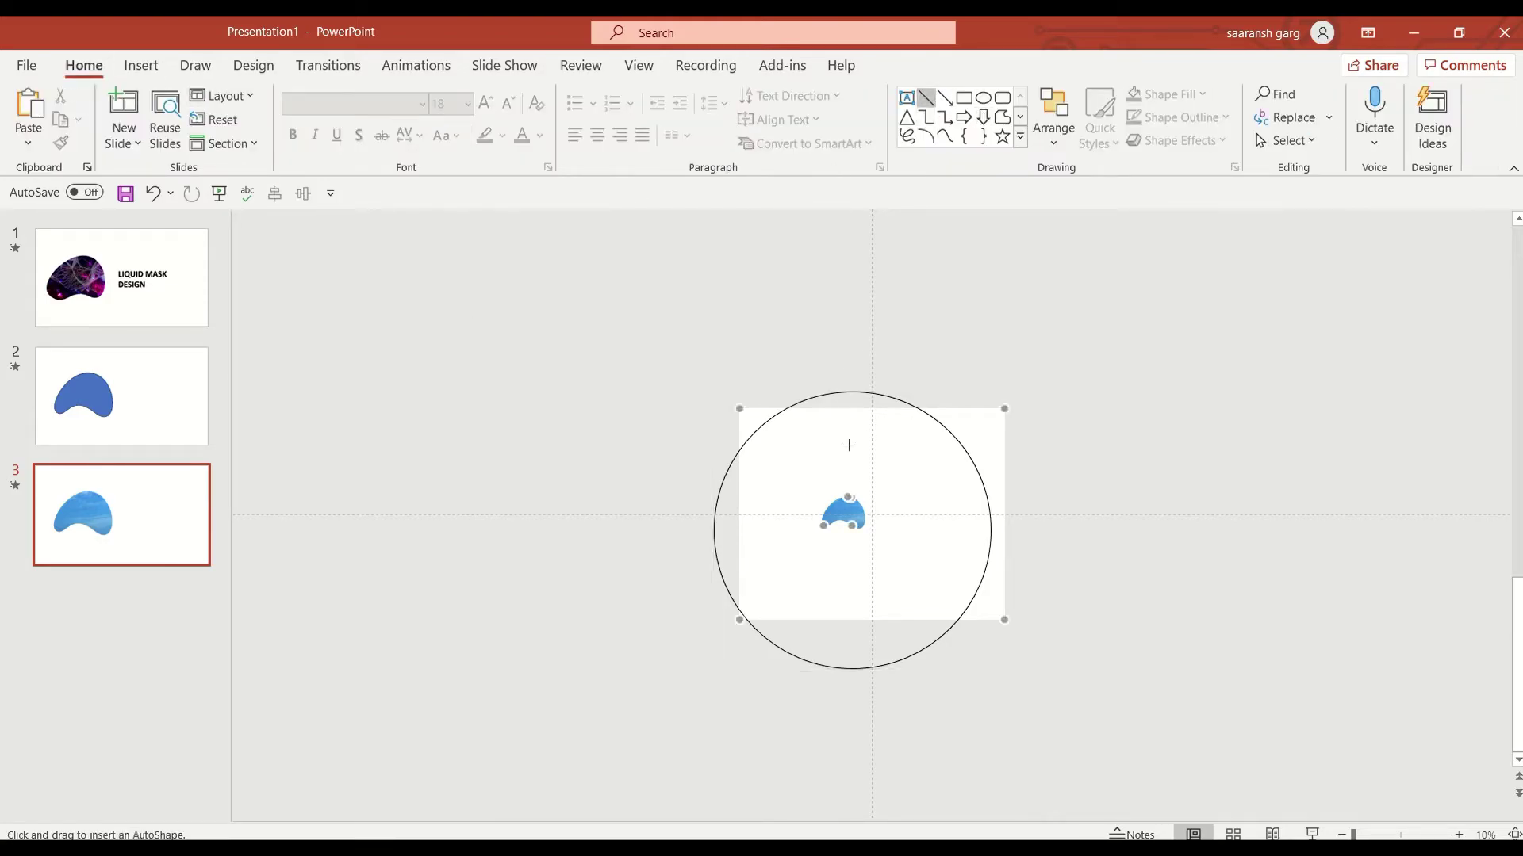
{"action": "mouse_move", "coordinate": [1151, 416]}
{"action": "left_mouse_down"}
{"action": "mouse_move", "coordinate": [1156, 510]}
{"action": "mouse_move", "coordinate": [844, 530]}
{"action": "mouse_move", "coordinate": [846, 566]}
{"action": "mouse_move", "coordinate": [843, 540]}
{"action": "left_mouse_up"}
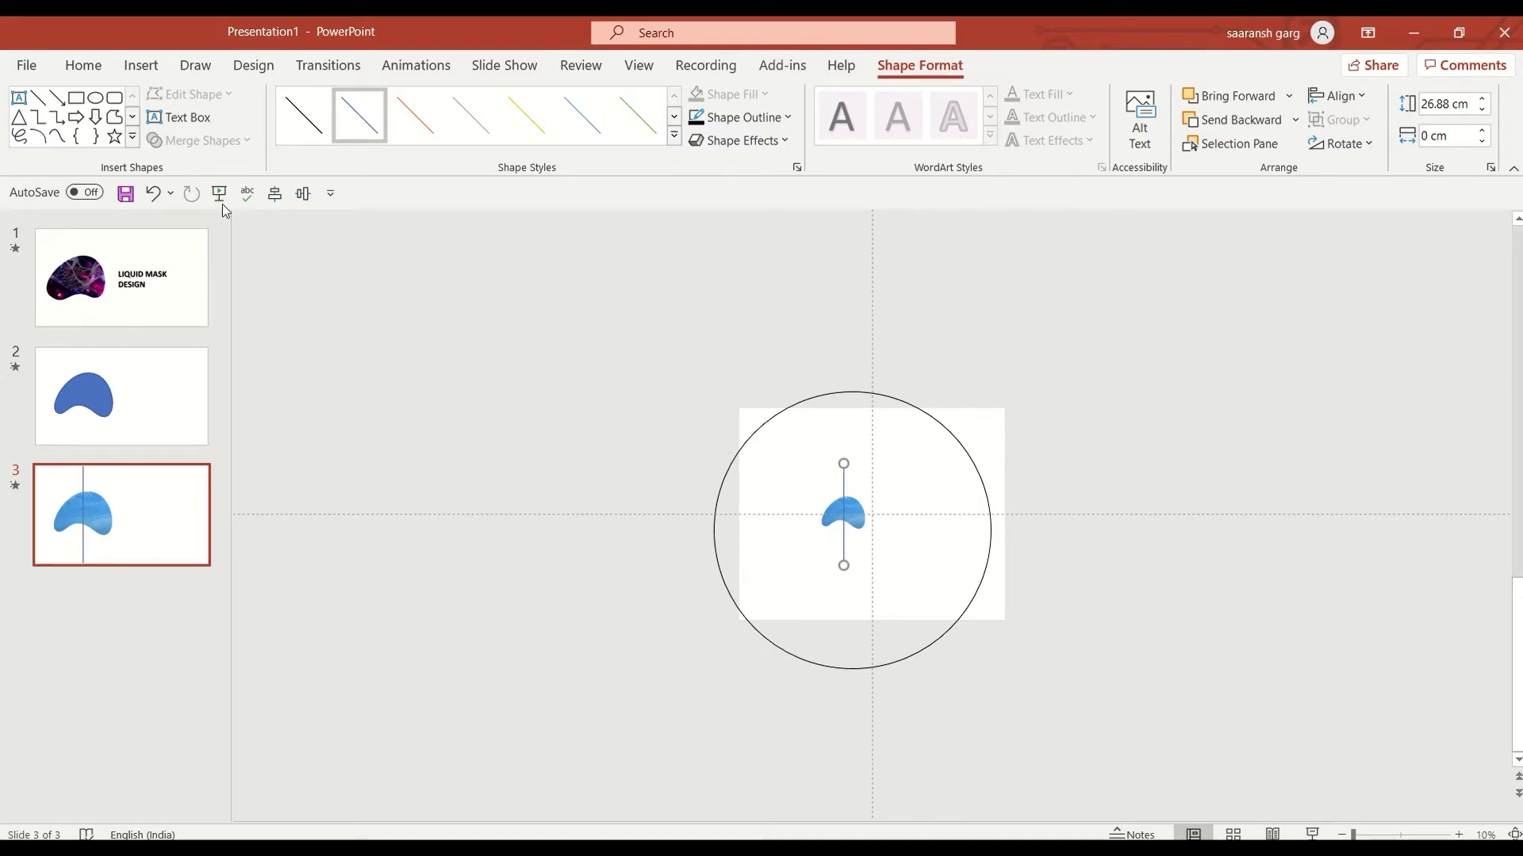
{"action": "left_click", "coordinate": [274, 193]}
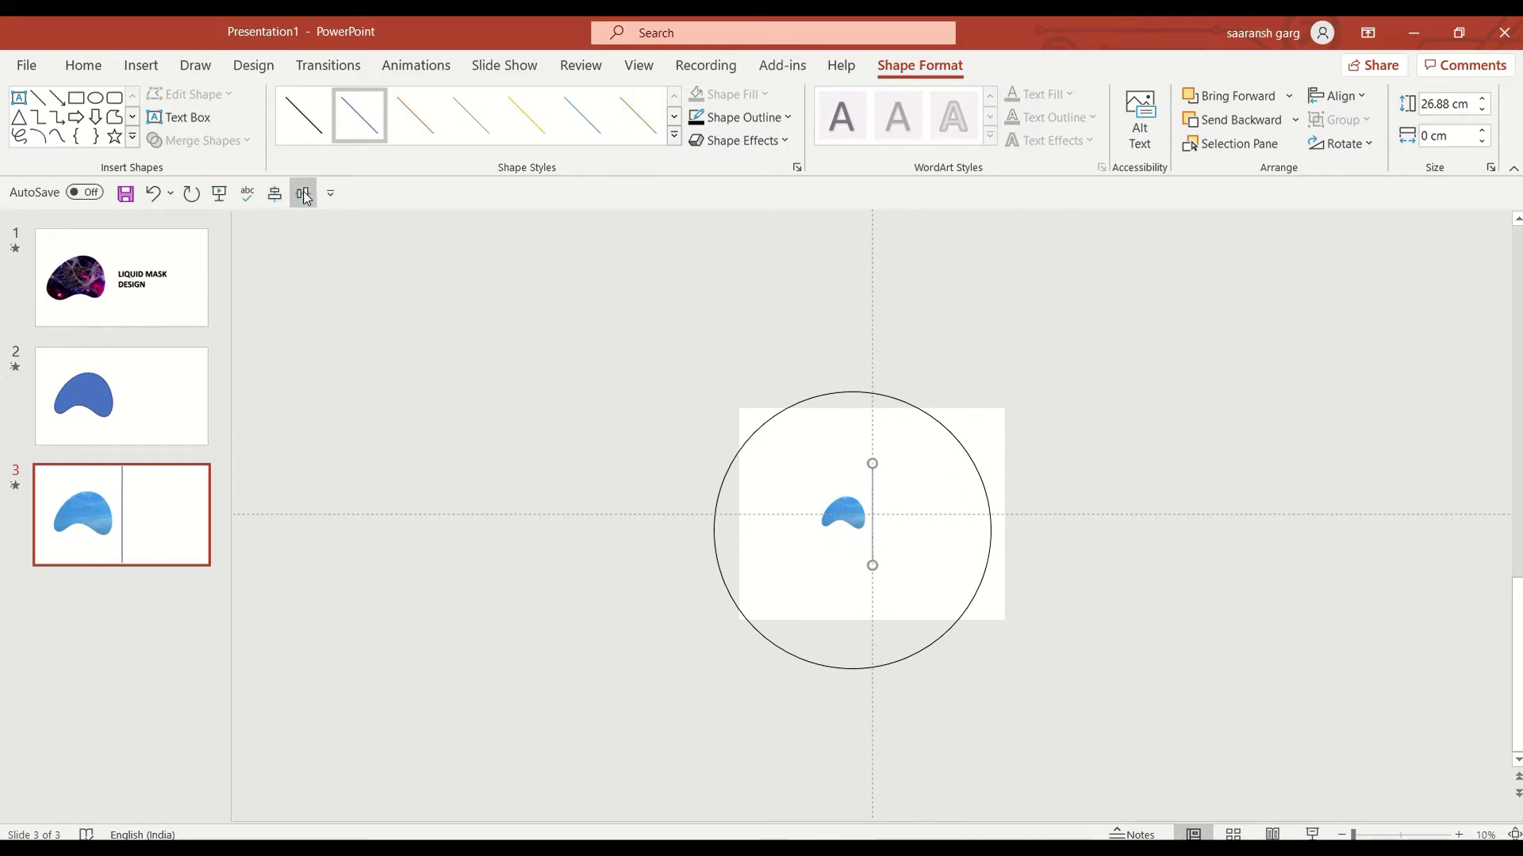
Centre the circle on the slide and nudge it left to sit around the blob
{"action": "left_click", "coordinate": [986, 490]}
{"action": "left_click", "coordinate": [899, 403]}
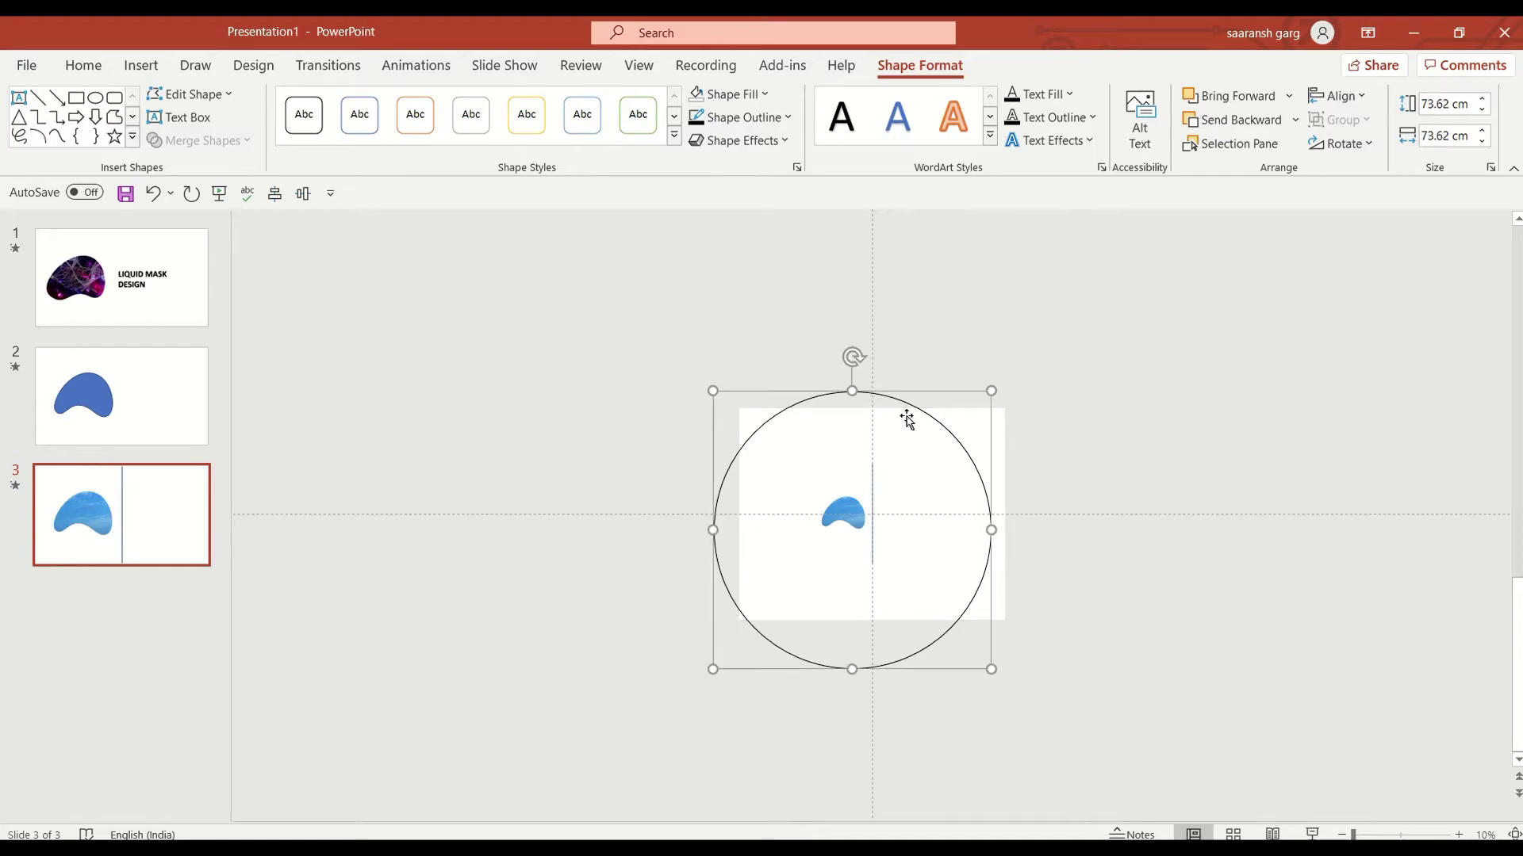
{"action": "left_click", "coordinate": [274, 194]}
{"action": "left_click", "coordinate": [303, 193]}
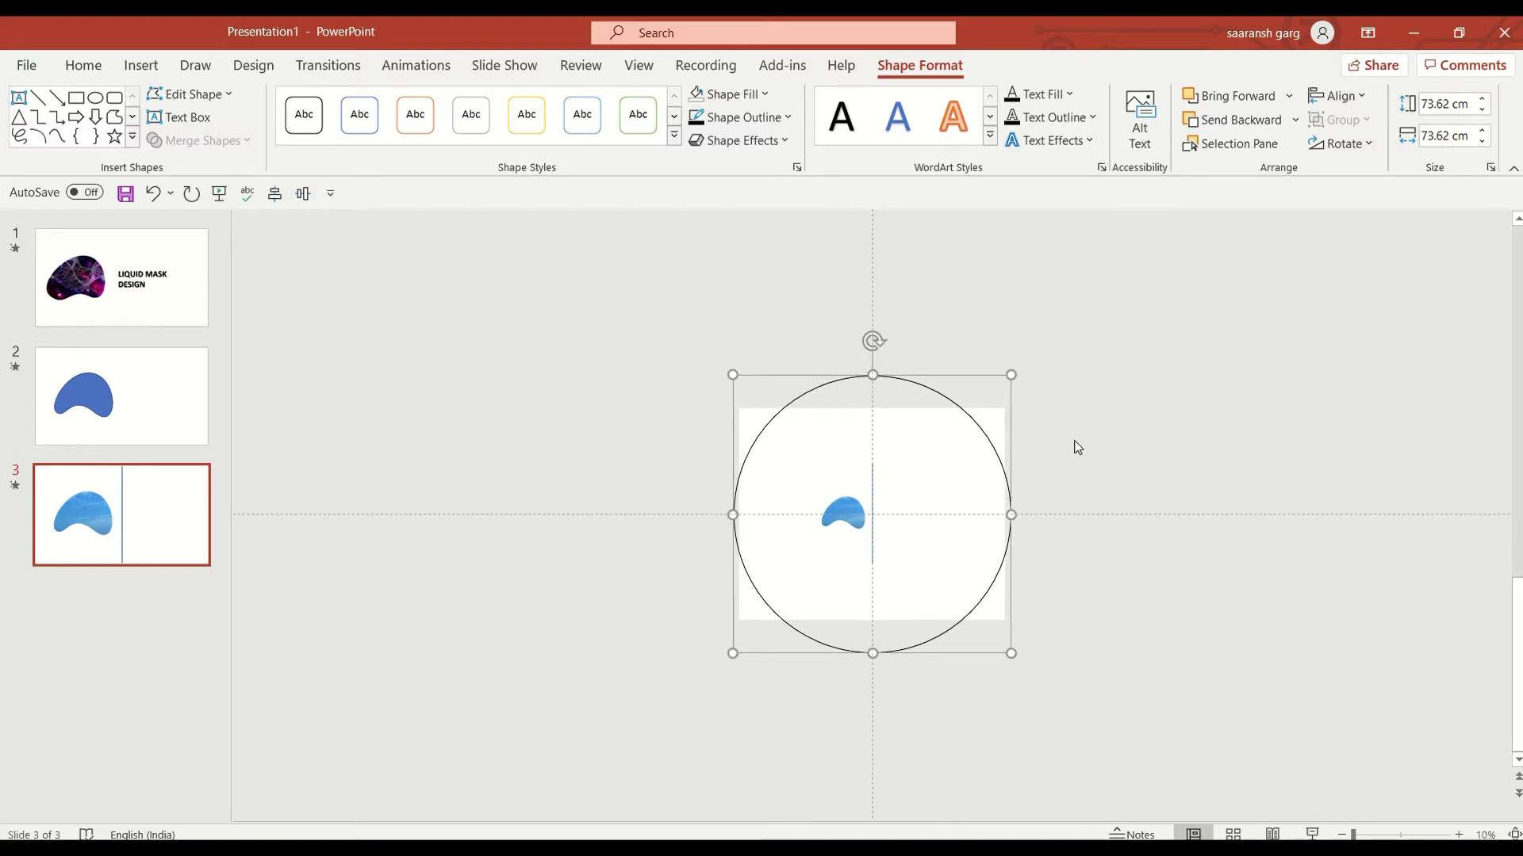
{"action": "left_click", "coordinate": [873, 505], "text": "shift"}
{"action": "left_click", "coordinate": [880, 494], "text": "shift"}
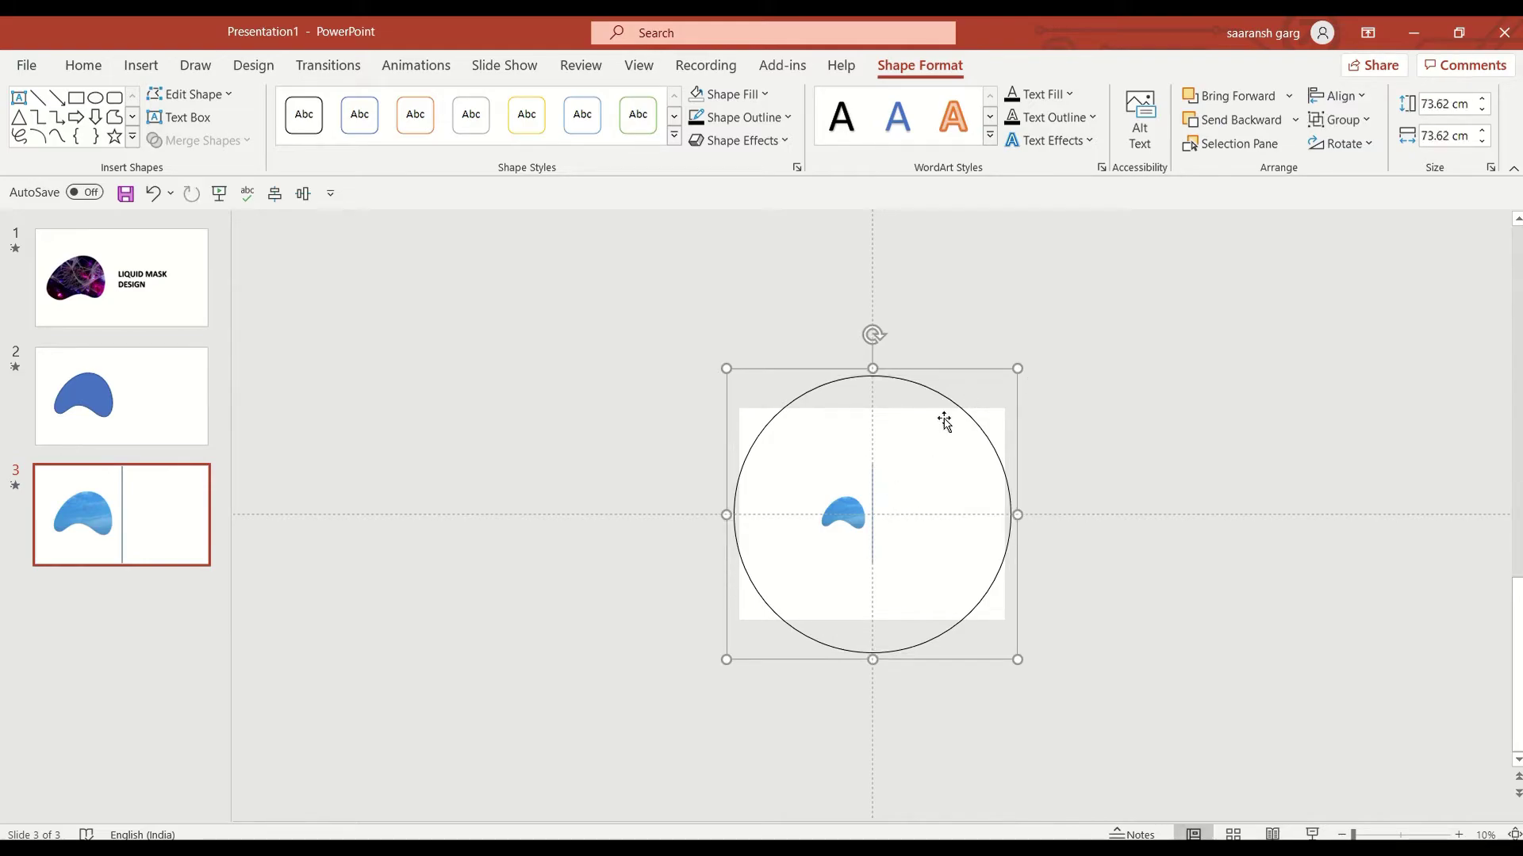
{"action": "left_click_drag", "start_coordinate": [1001, 464], "coordinate": [969, 466]}
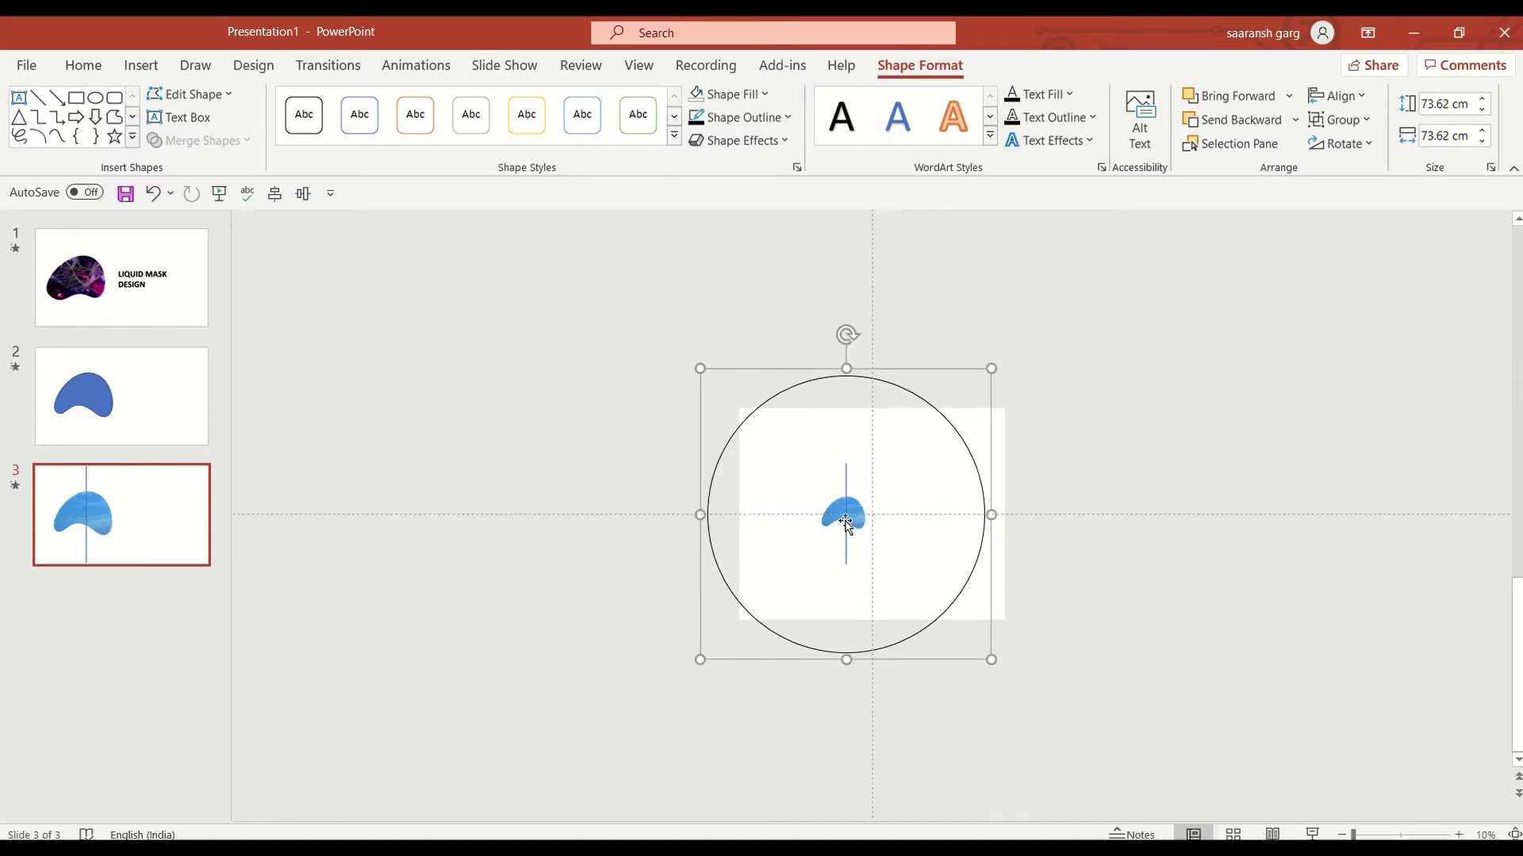
{"action": "left_click", "coordinate": [809, 516]}
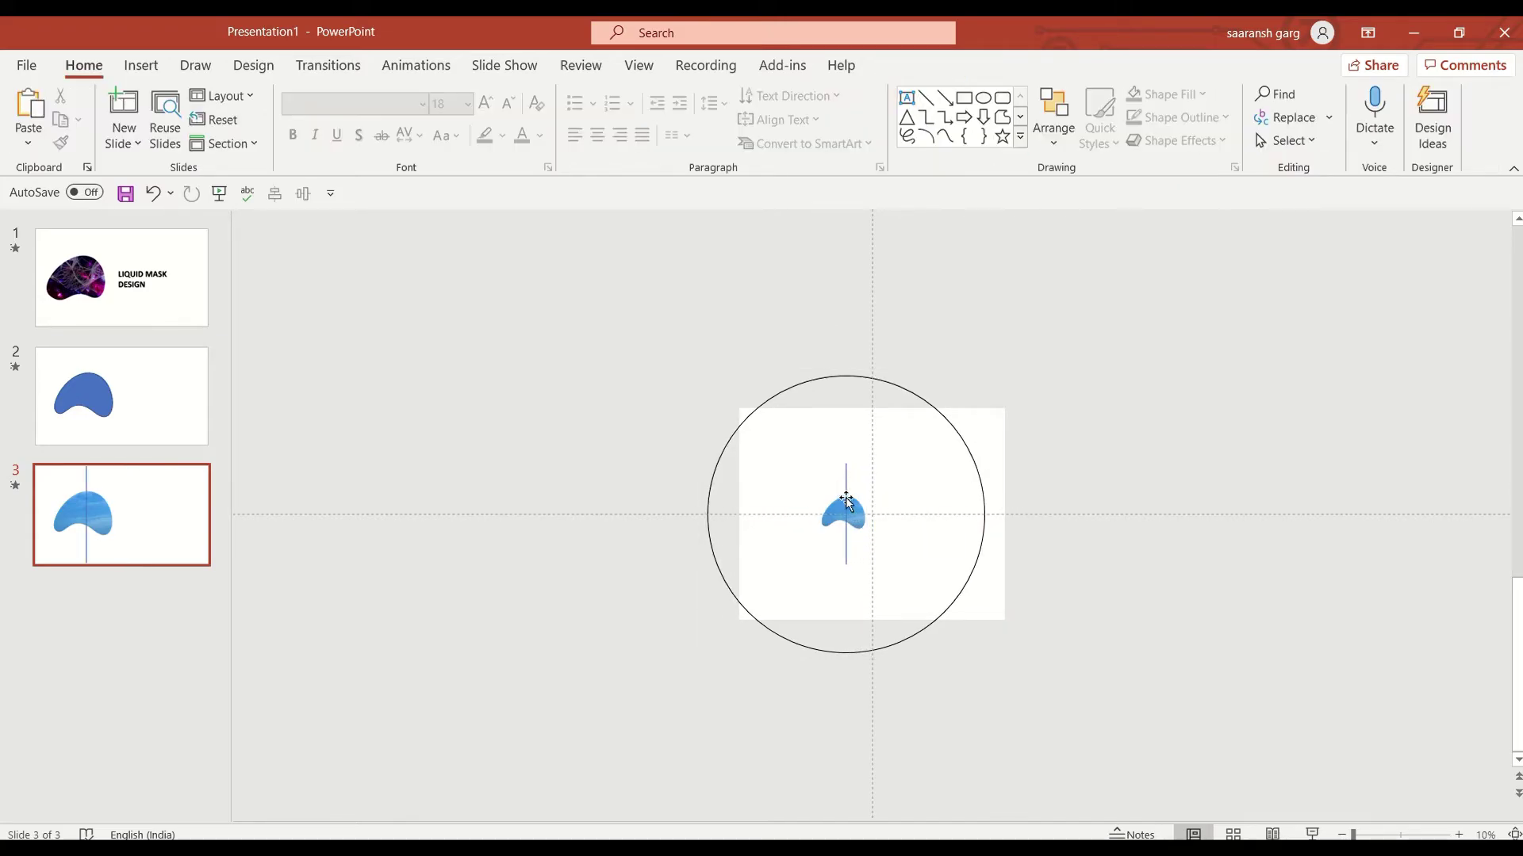
Delete the vertical guide line
{"action": "left_click", "coordinate": [836, 510]}
{"action": "left_click", "coordinate": [843, 492], "text": "shift"}
{"action": "key", "text": "Delete"}
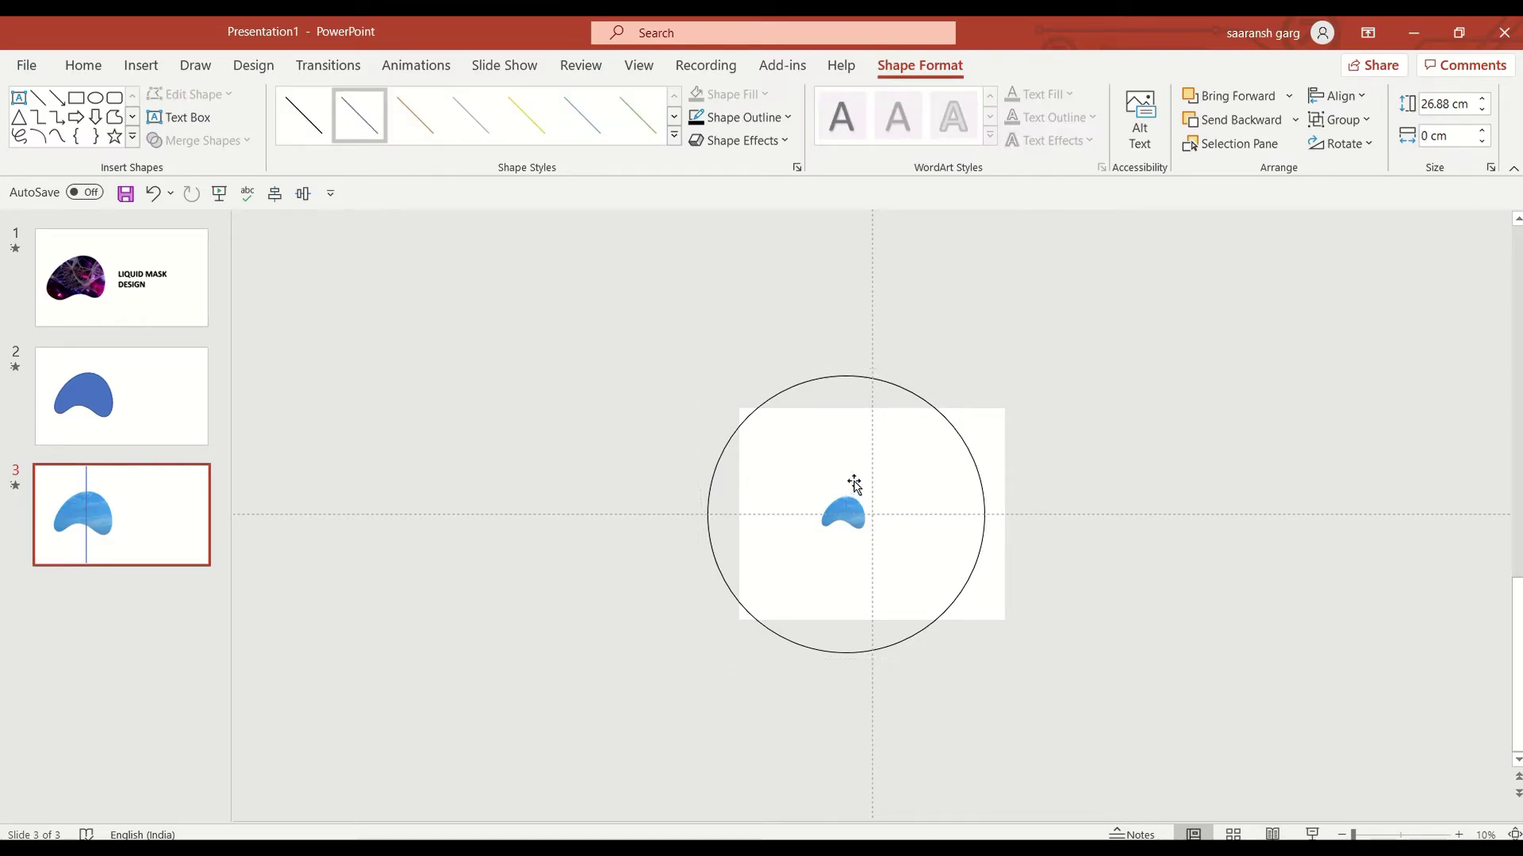
Enlarge the circle and shift it up and left around the blob
{"action": "left_click", "coordinate": [983, 502]}
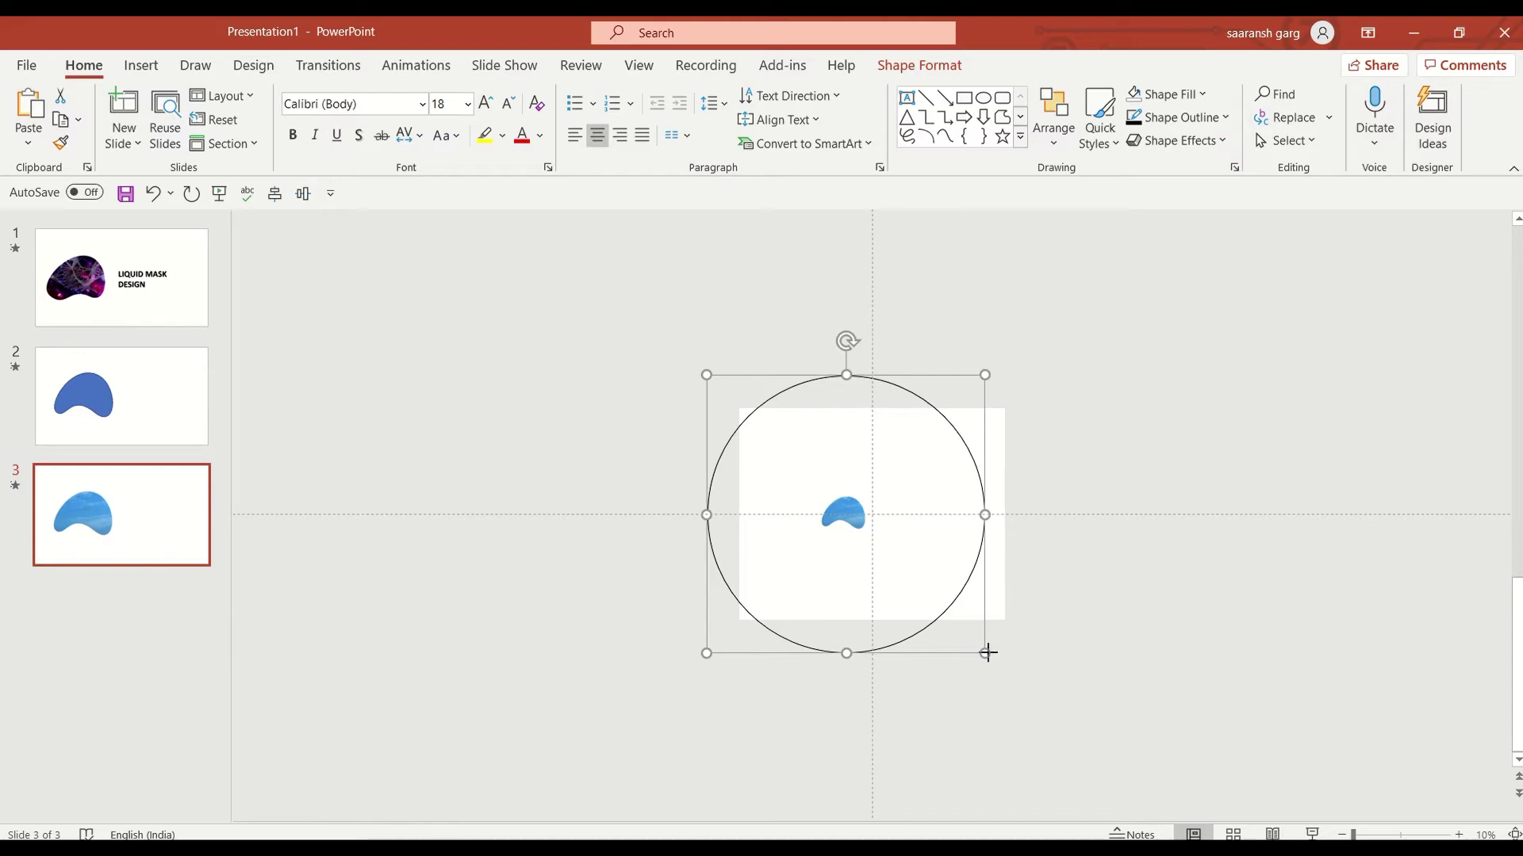
{"action": "left_click_drag", "start_coordinate": [983, 655], "coordinate": [1048, 715]}
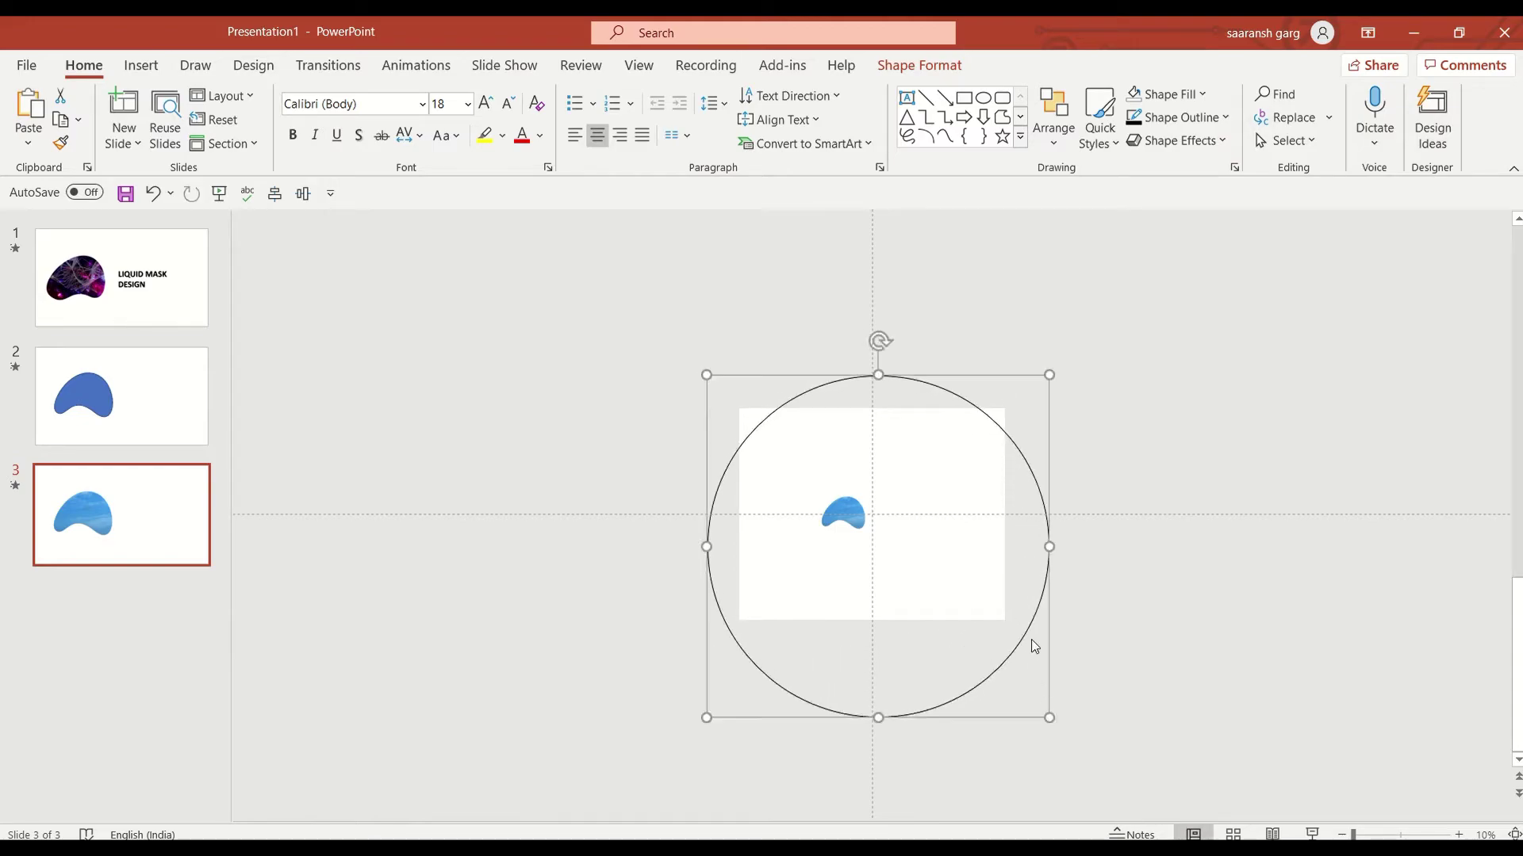
{"action": "left_click_drag", "start_coordinate": [1026, 635], "coordinate": [1025, 613]}
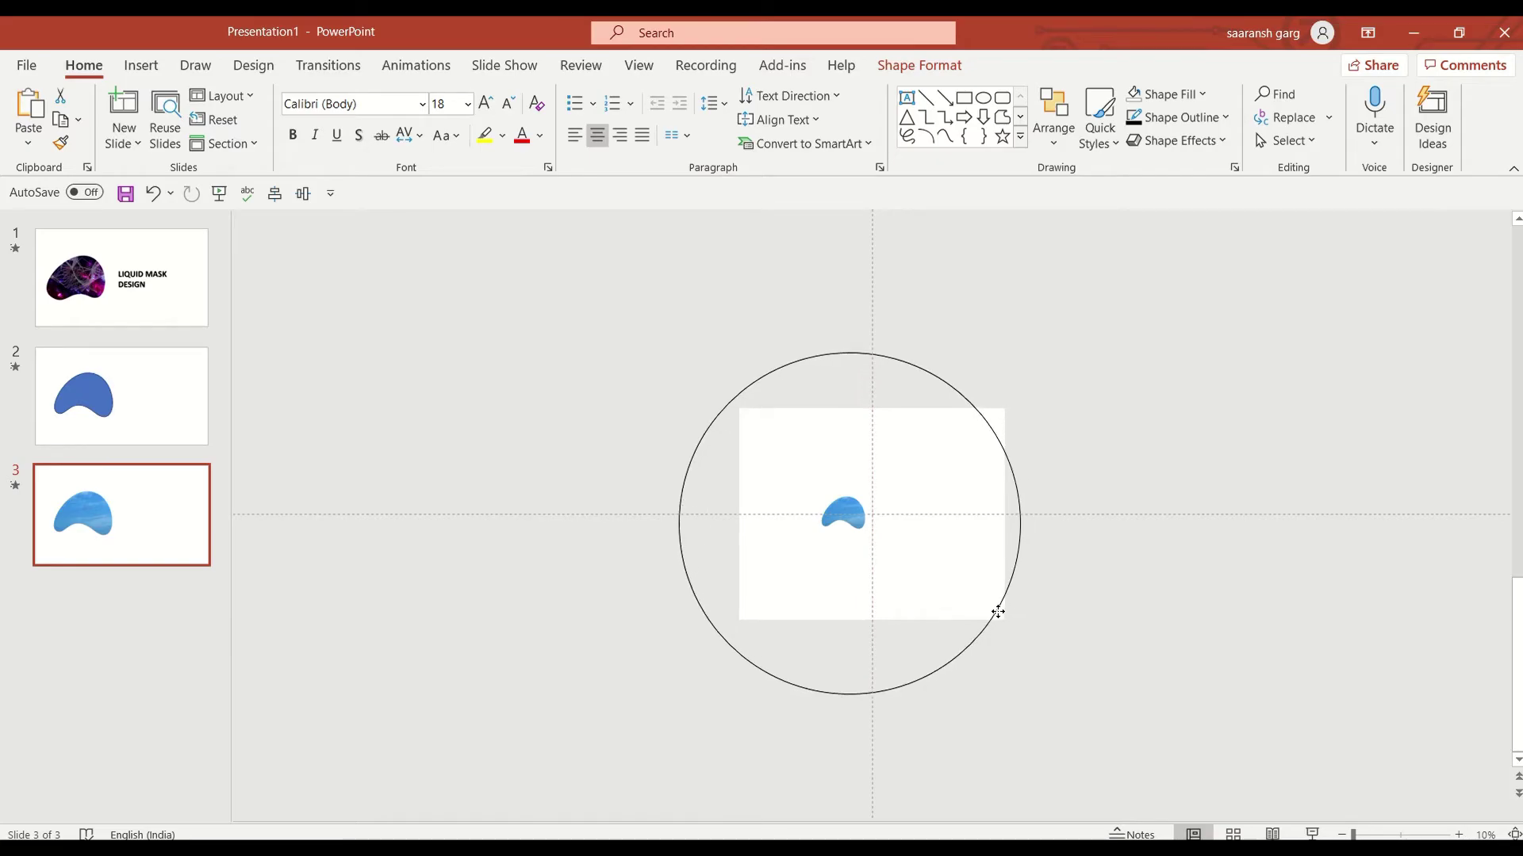
{"action": "left_click_drag", "start_coordinate": [1025, 613], "coordinate": [1002, 613]}
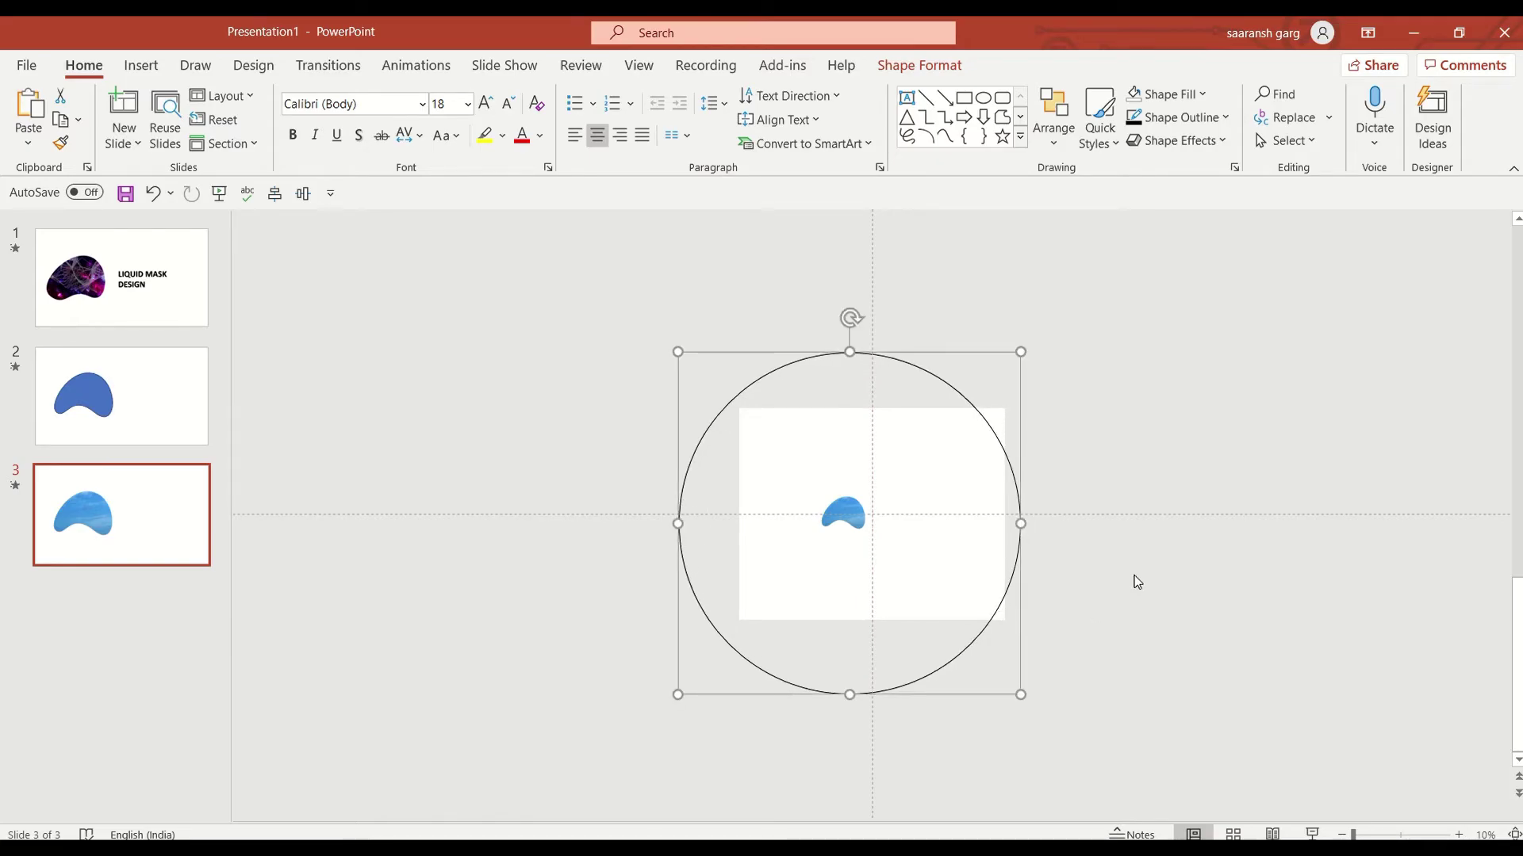
{"action": "left_click", "coordinate": [803, 266]}
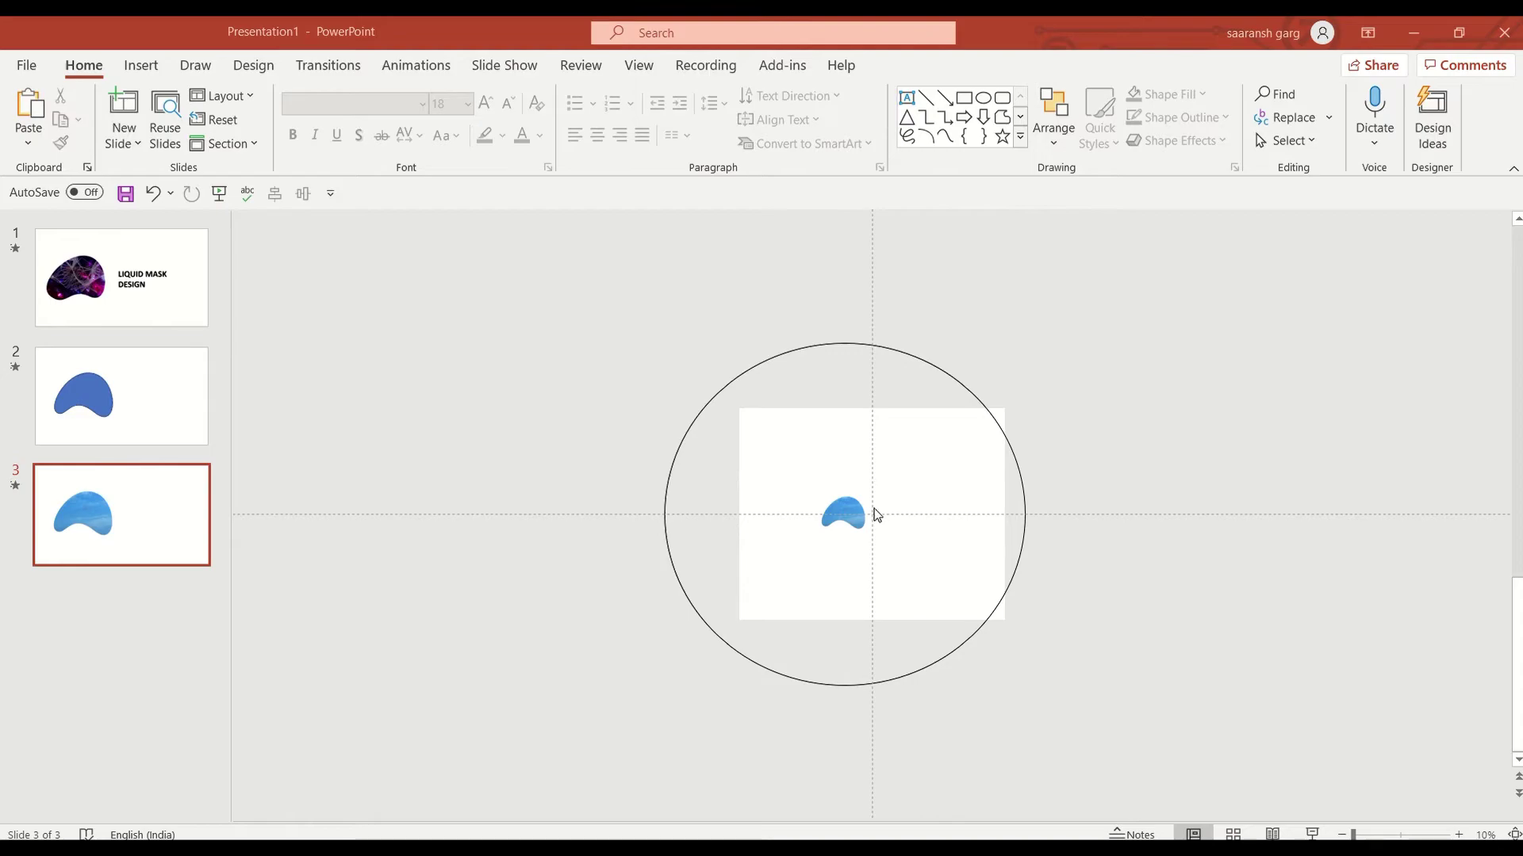
Group the circle with the white rectangle using Ctrl+G, then go to slide 1
{"action": "left_click", "coordinate": [1021, 478]}
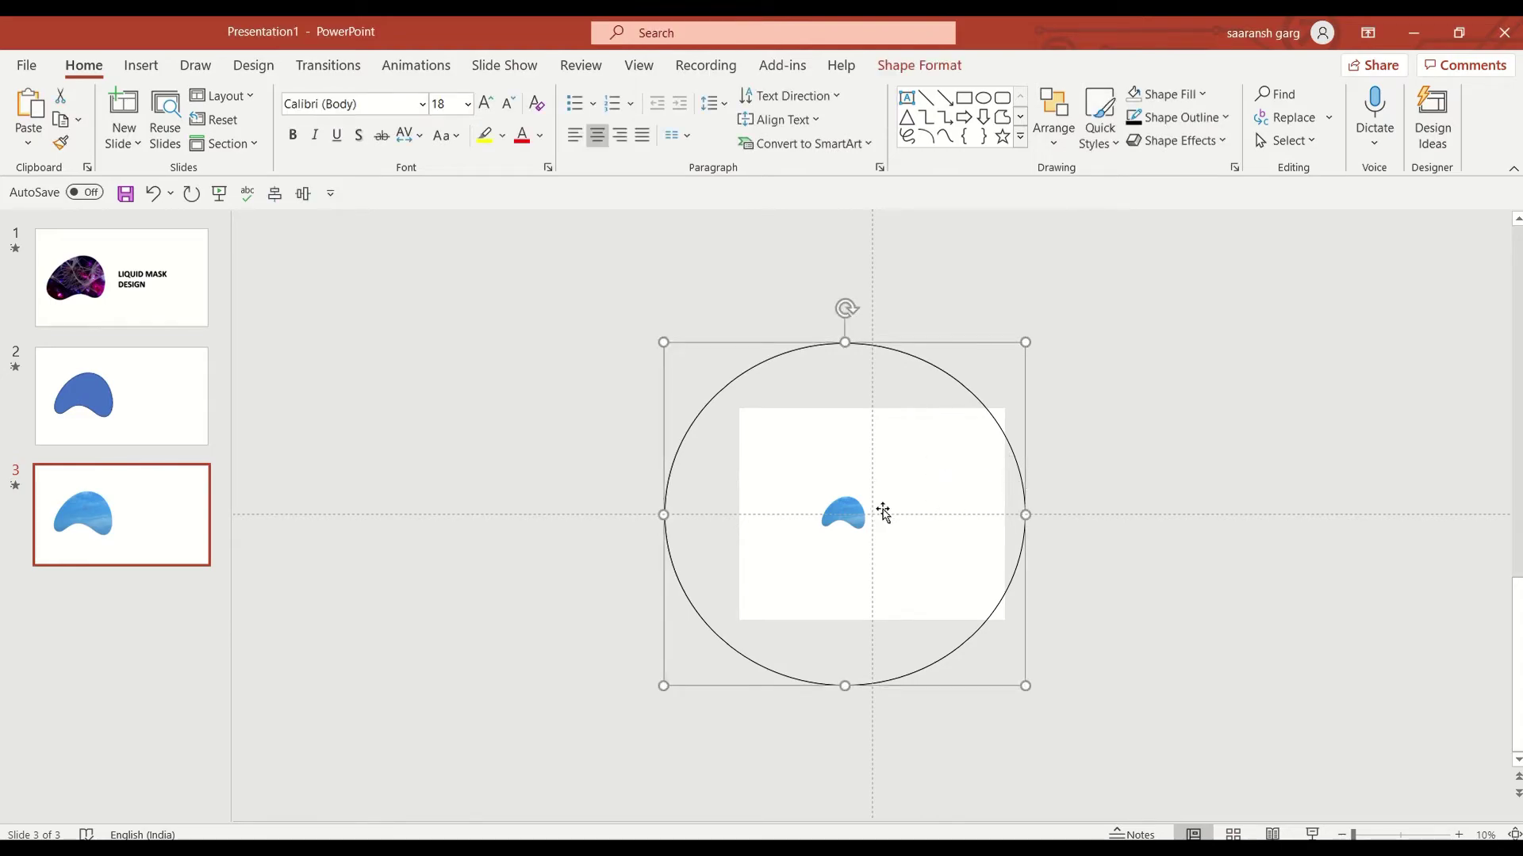
{"action": "left_click", "coordinate": [939, 520], "text": "shift"}
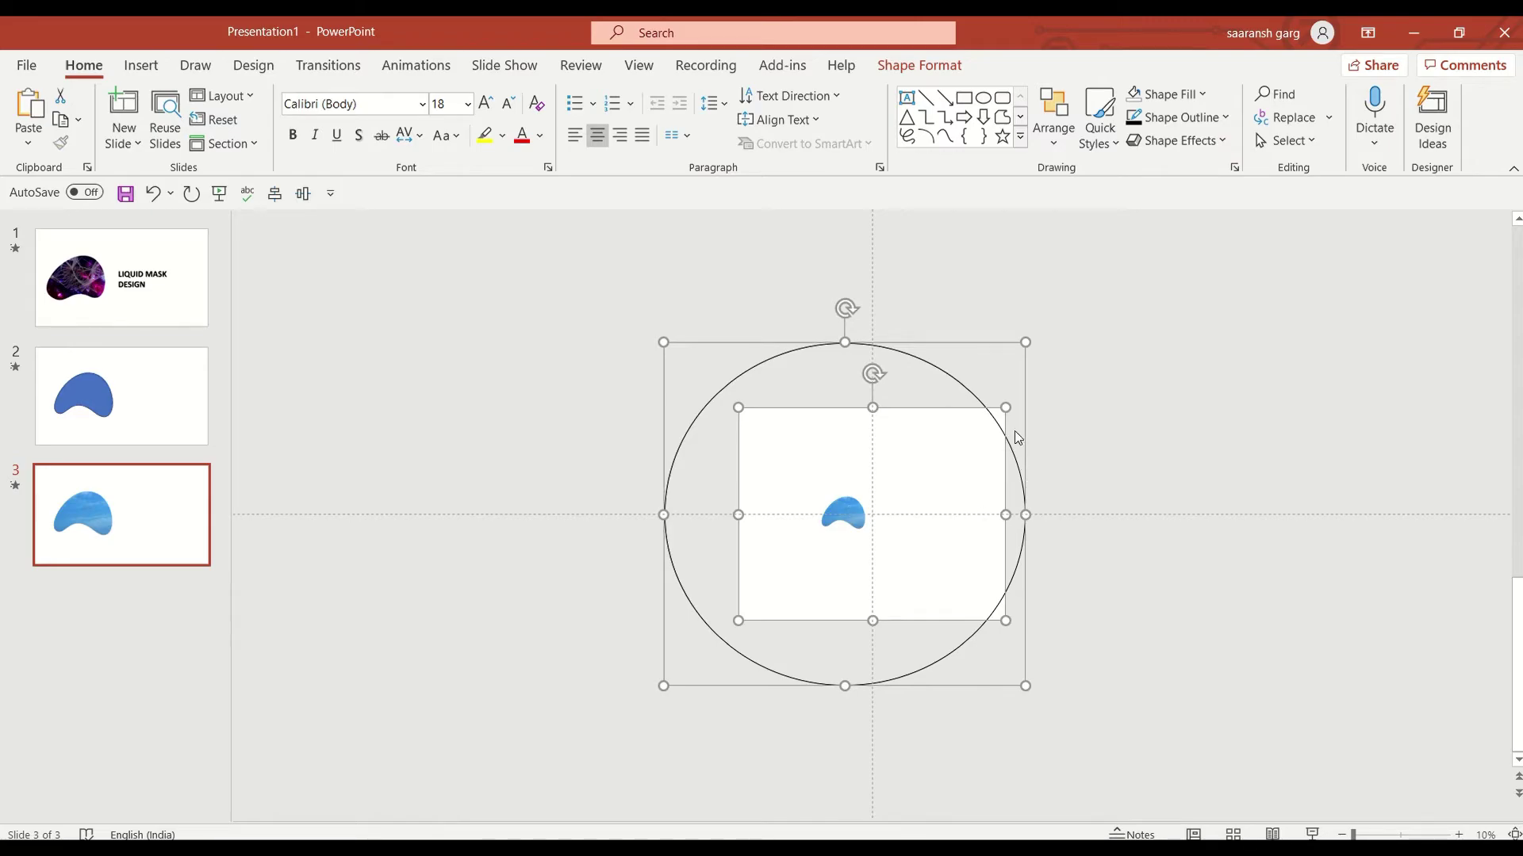
{"action": "key", "text": "ctrl+g"}
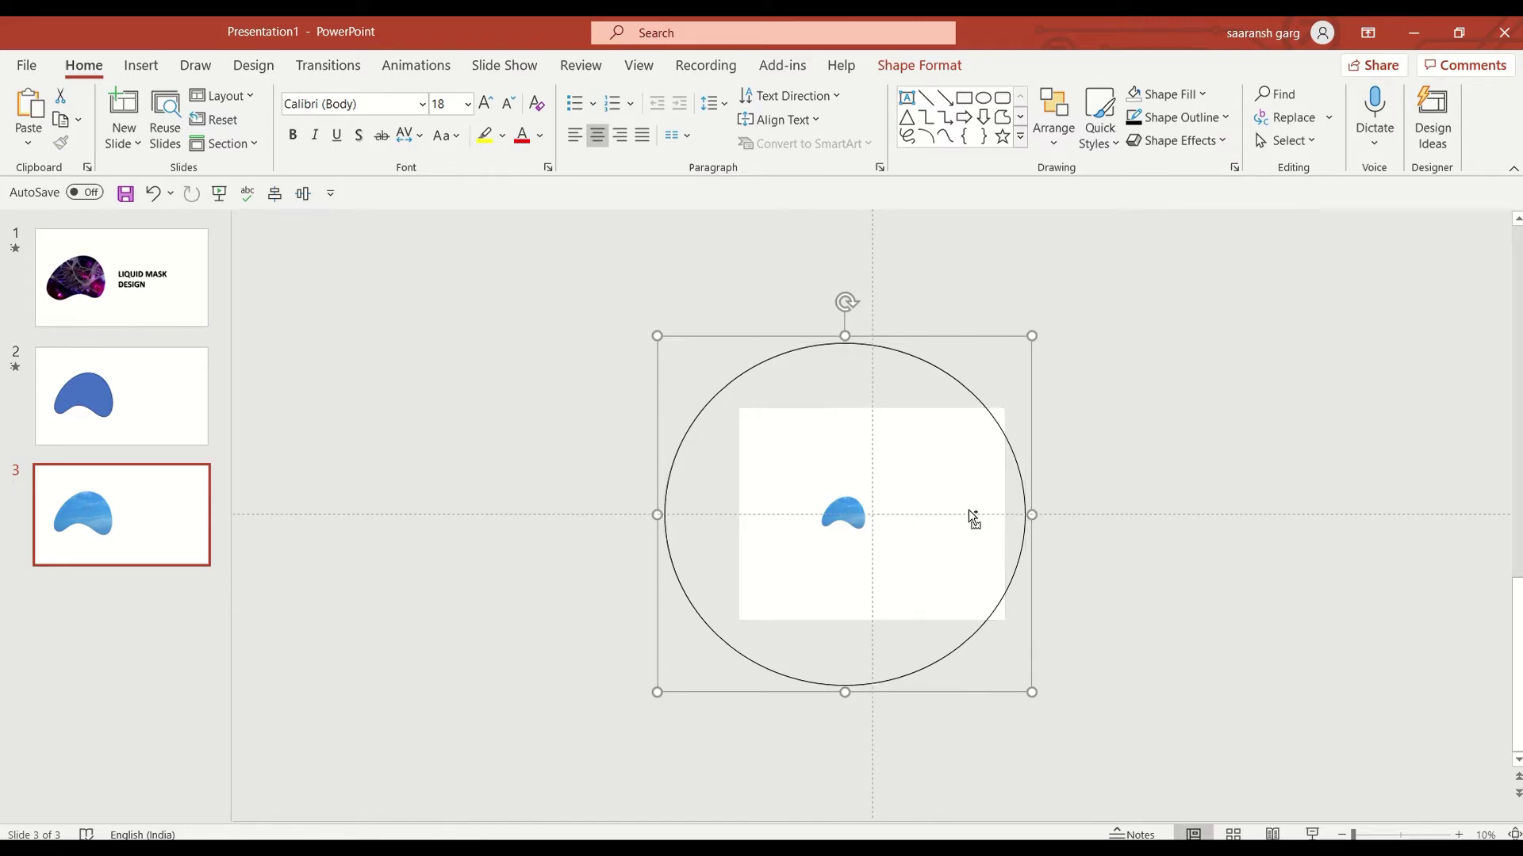
{"action": "left_click", "coordinate": [129, 302]}
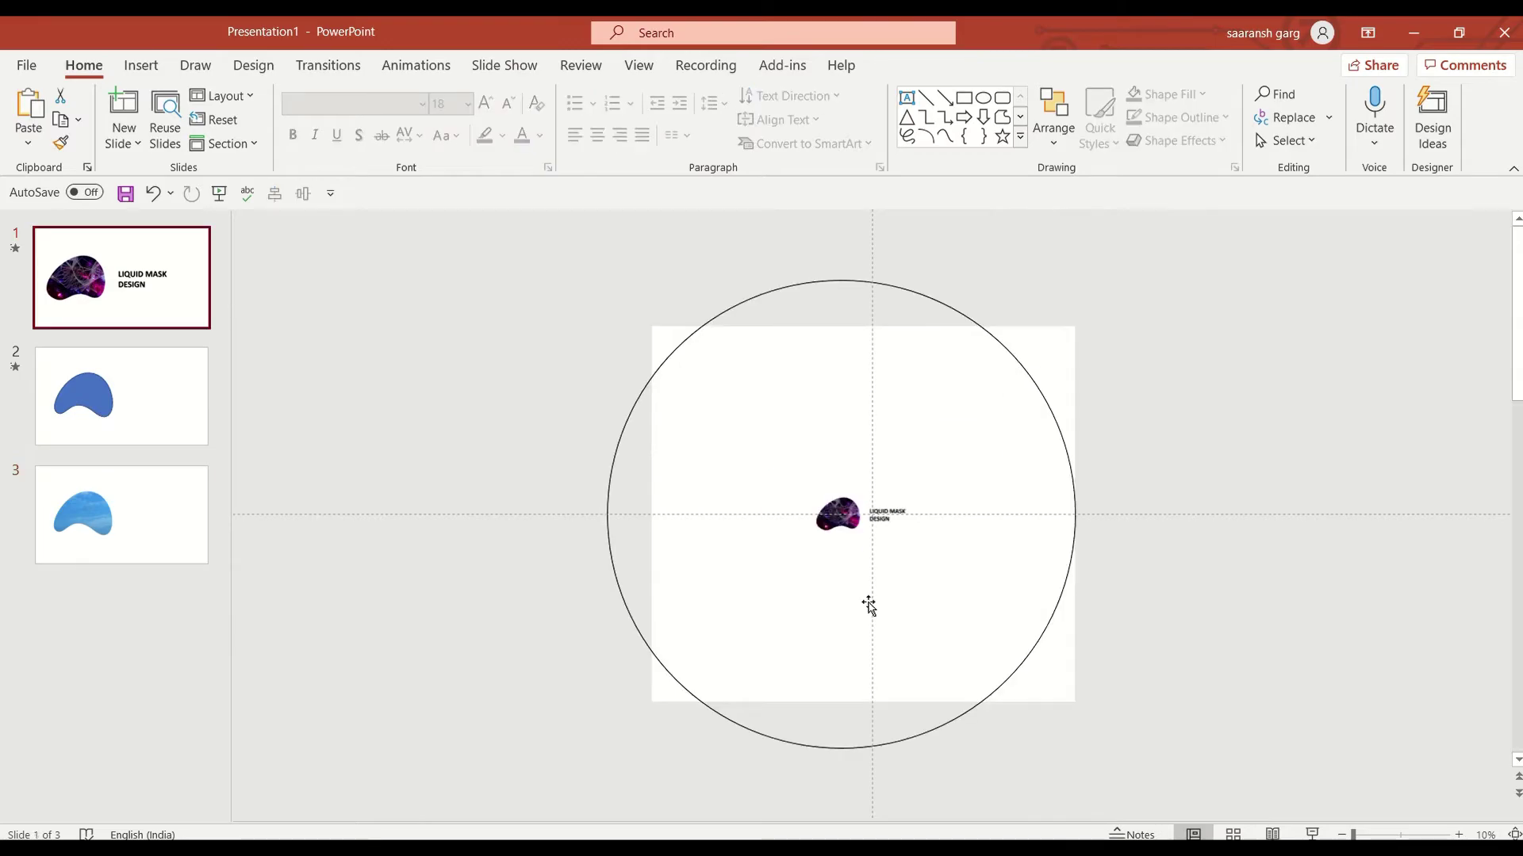
Paint slide 2's blue blob animation onto slide 3's sky blob group and play it in preview
{"action": "left_click", "coordinate": [126, 397]}
{"action": "left_click", "coordinate": [846, 514]}
{"action": "scroll", "coordinate": [941, 571], "scroll_direction": "up", "scroll_amount": 4}
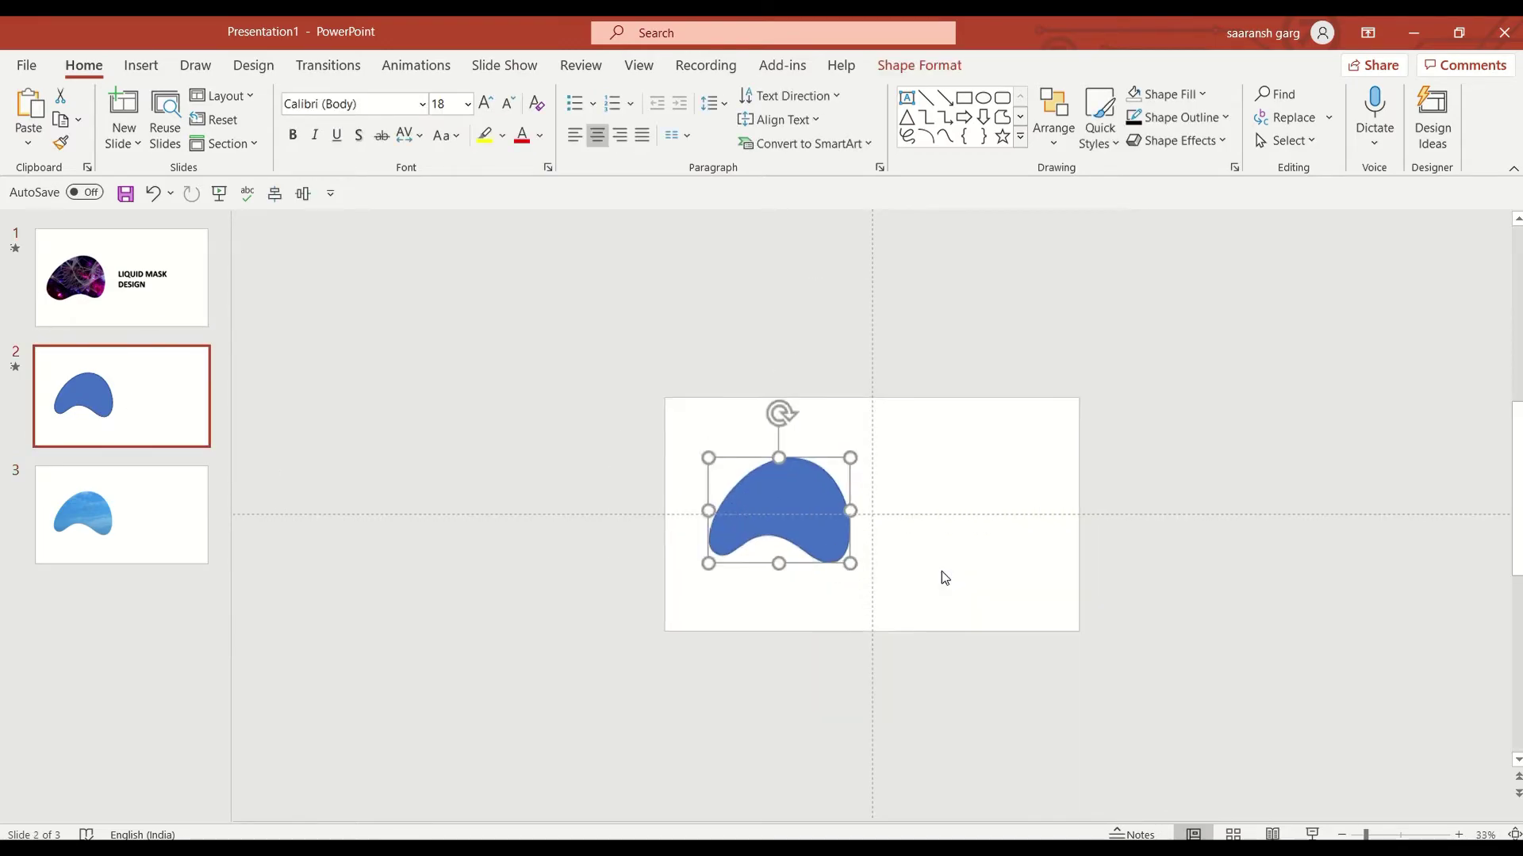
{"action": "left_click", "coordinate": [432, 75]}
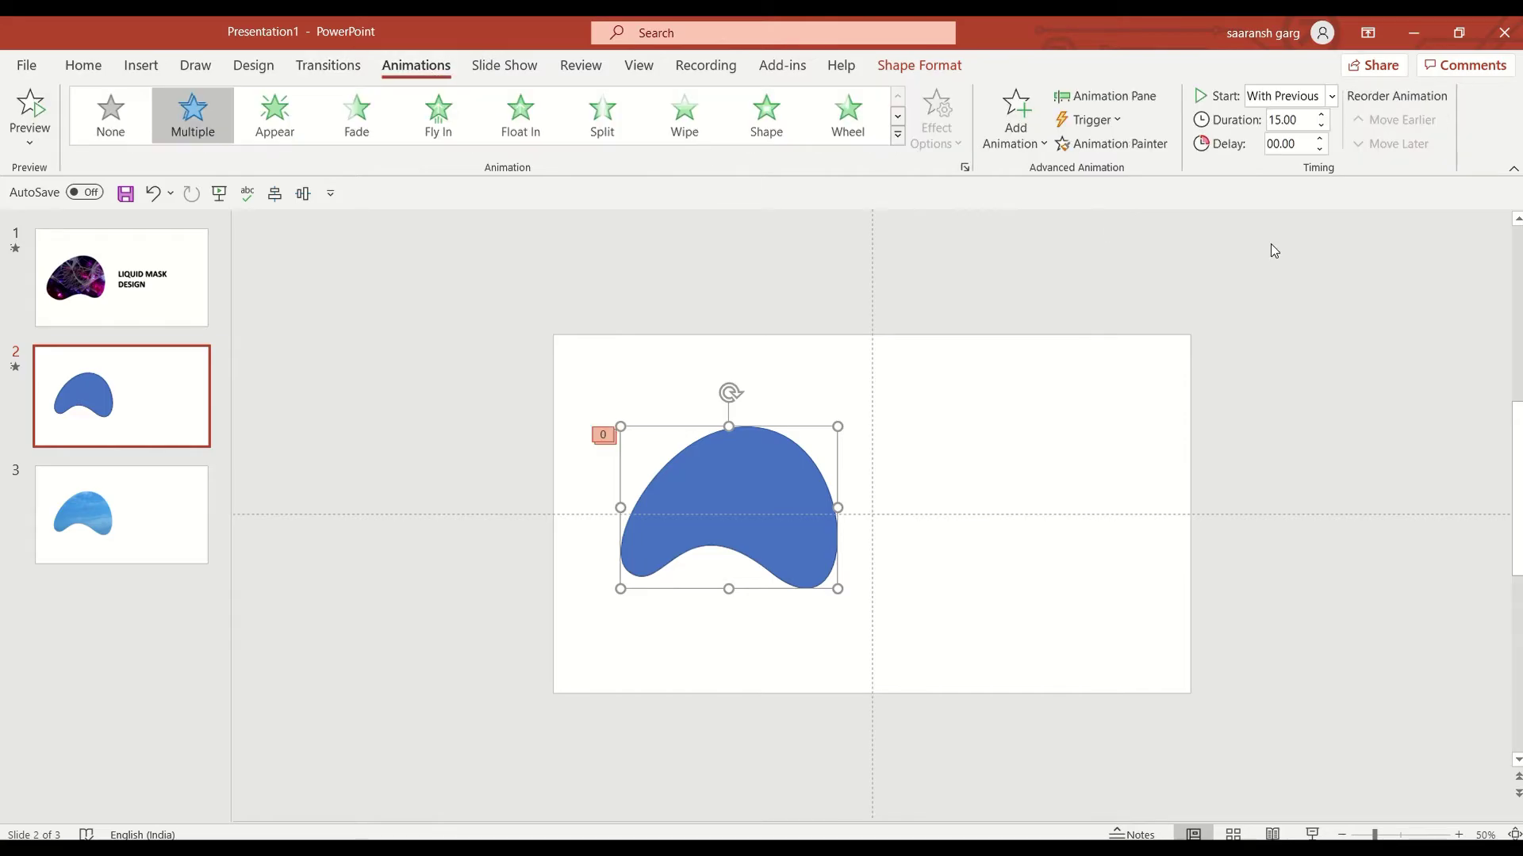
{"action": "left_click", "coordinate": [1112, 144]}
{"action": "left_click", "coordinate": [155, 540]}
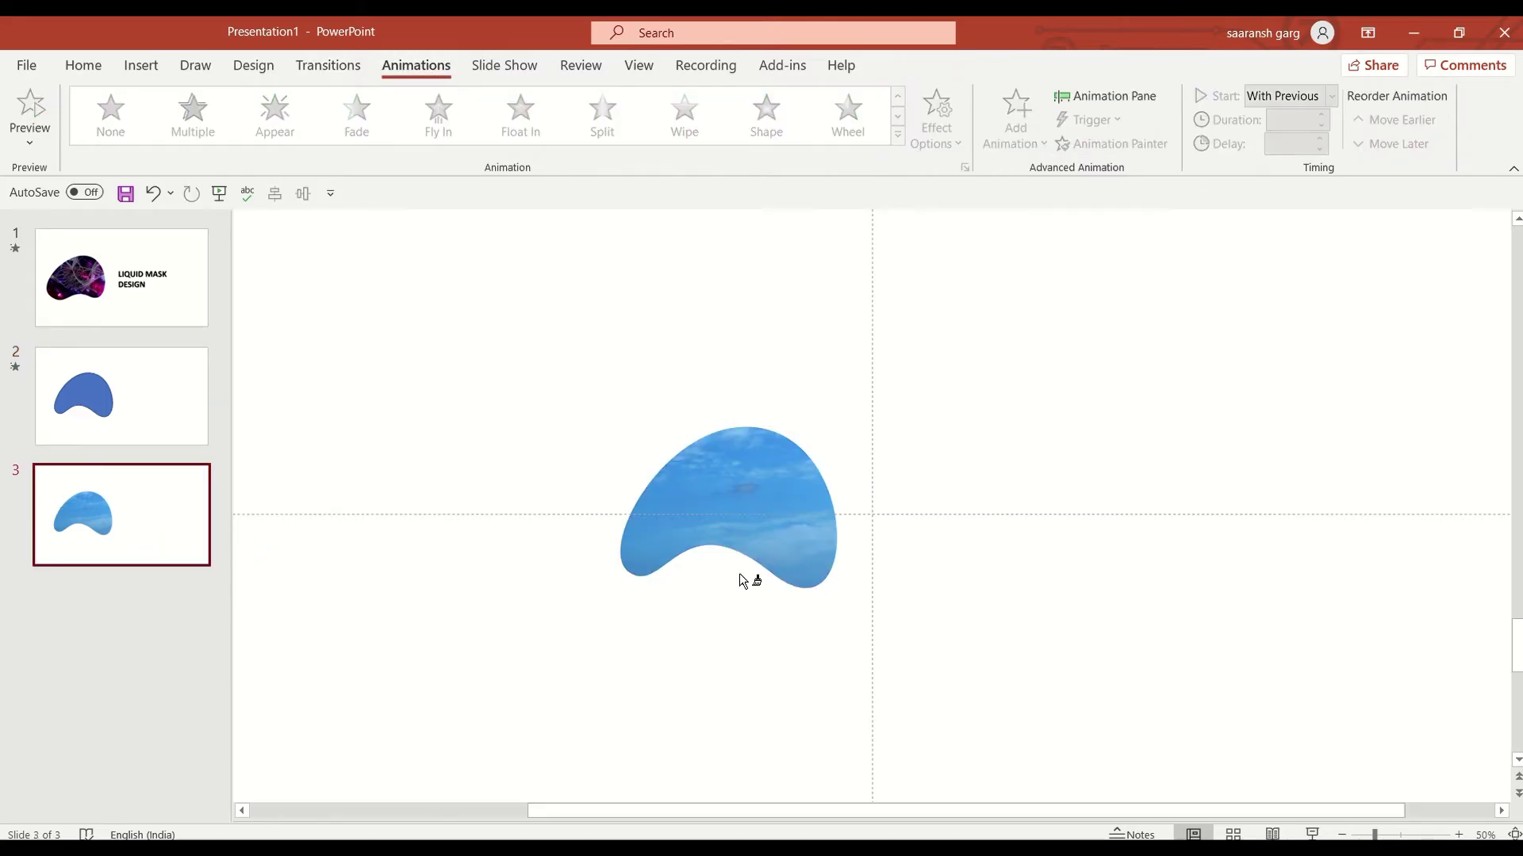
{"action": "left_click", "coordinate": [983, 491]}
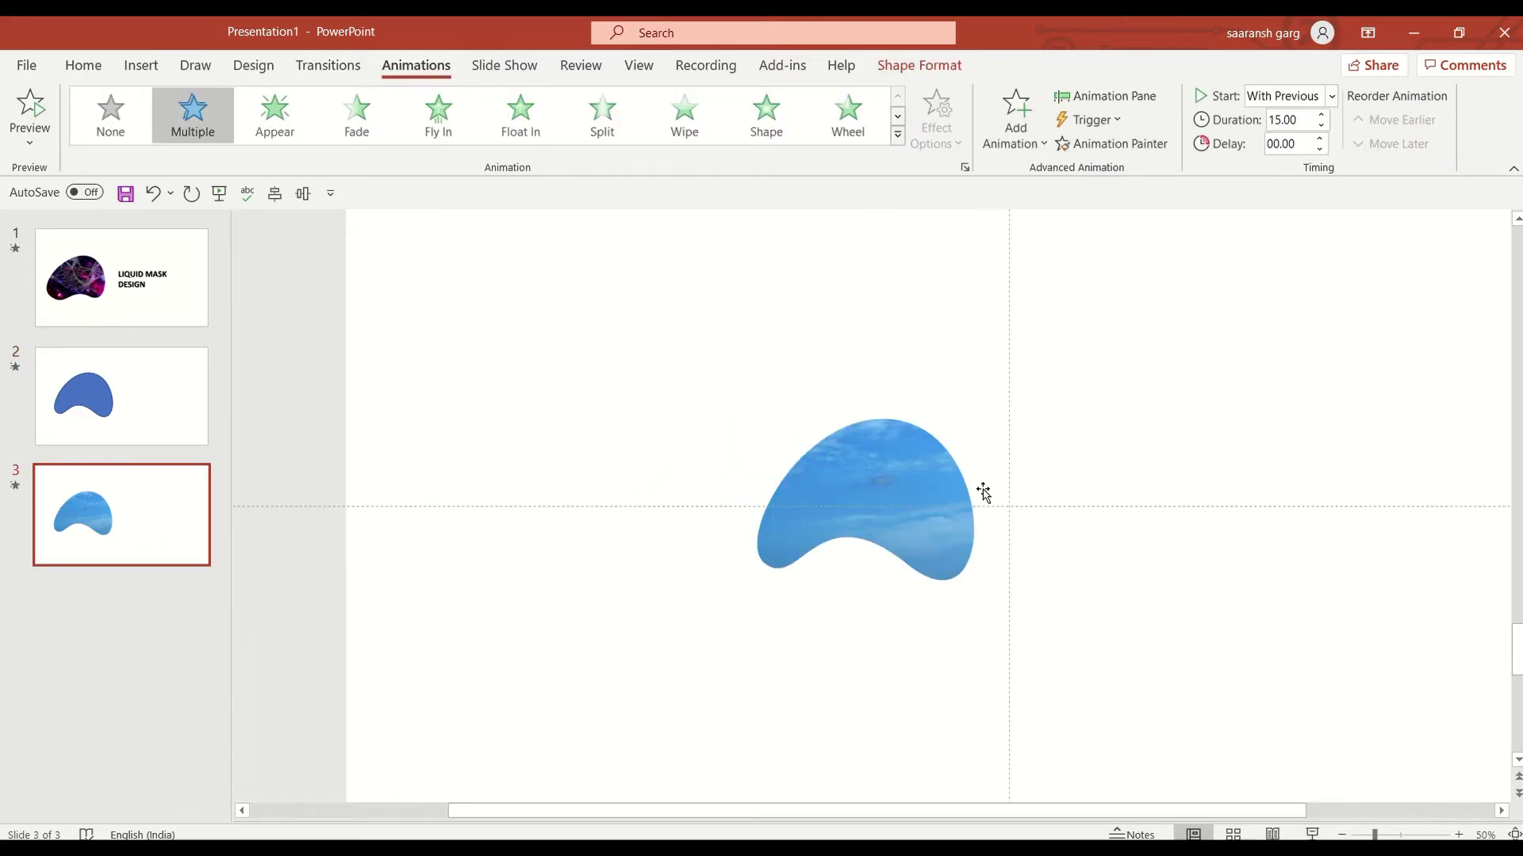
{"action": "left_click", "coordinate": [1110, 95]}
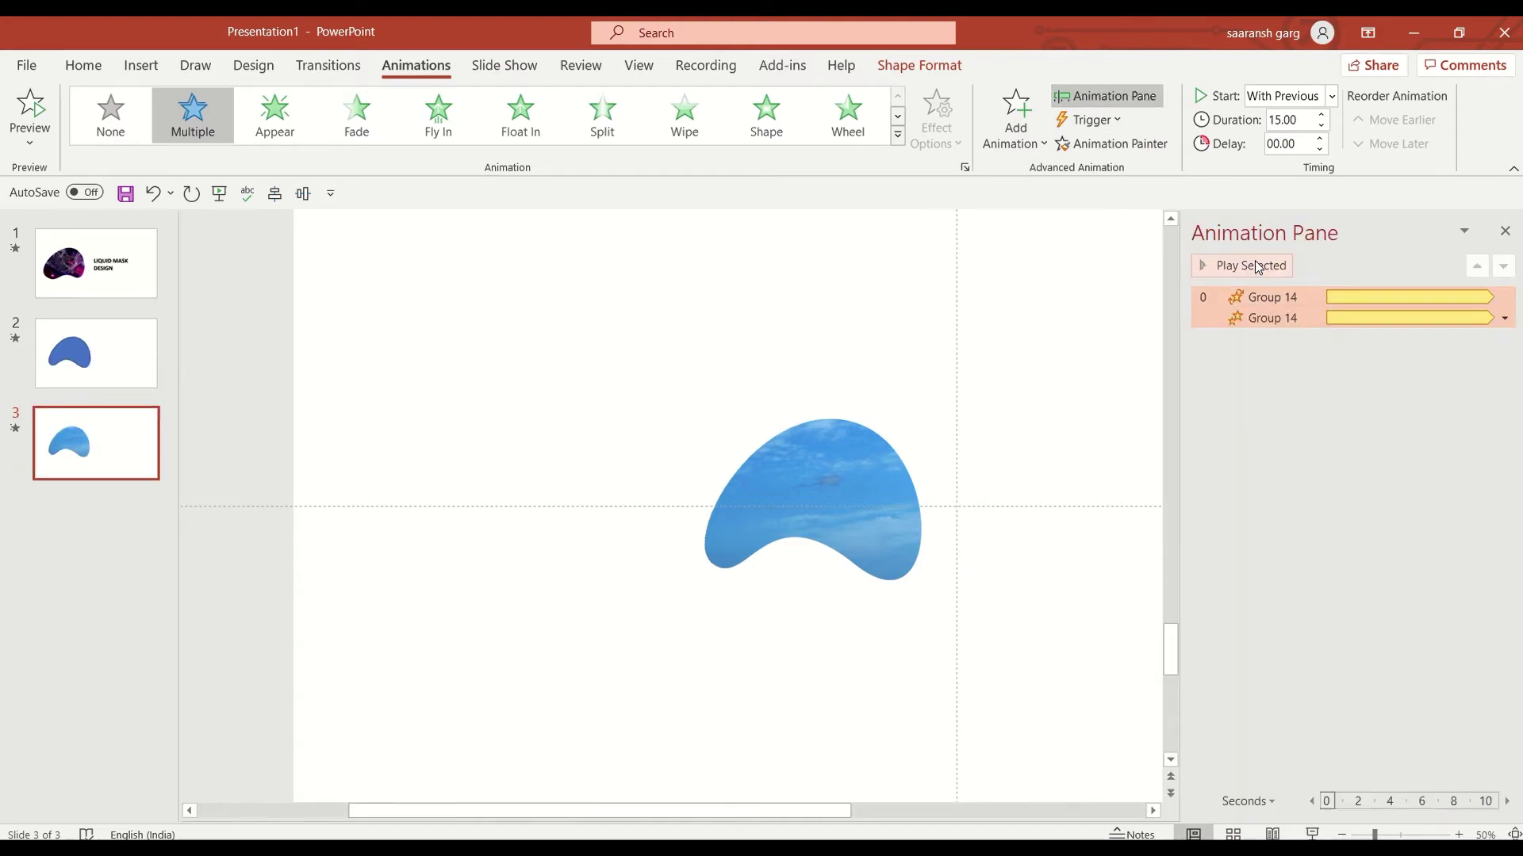
{"action": "left_click", "coordinate": [1254, 262]}
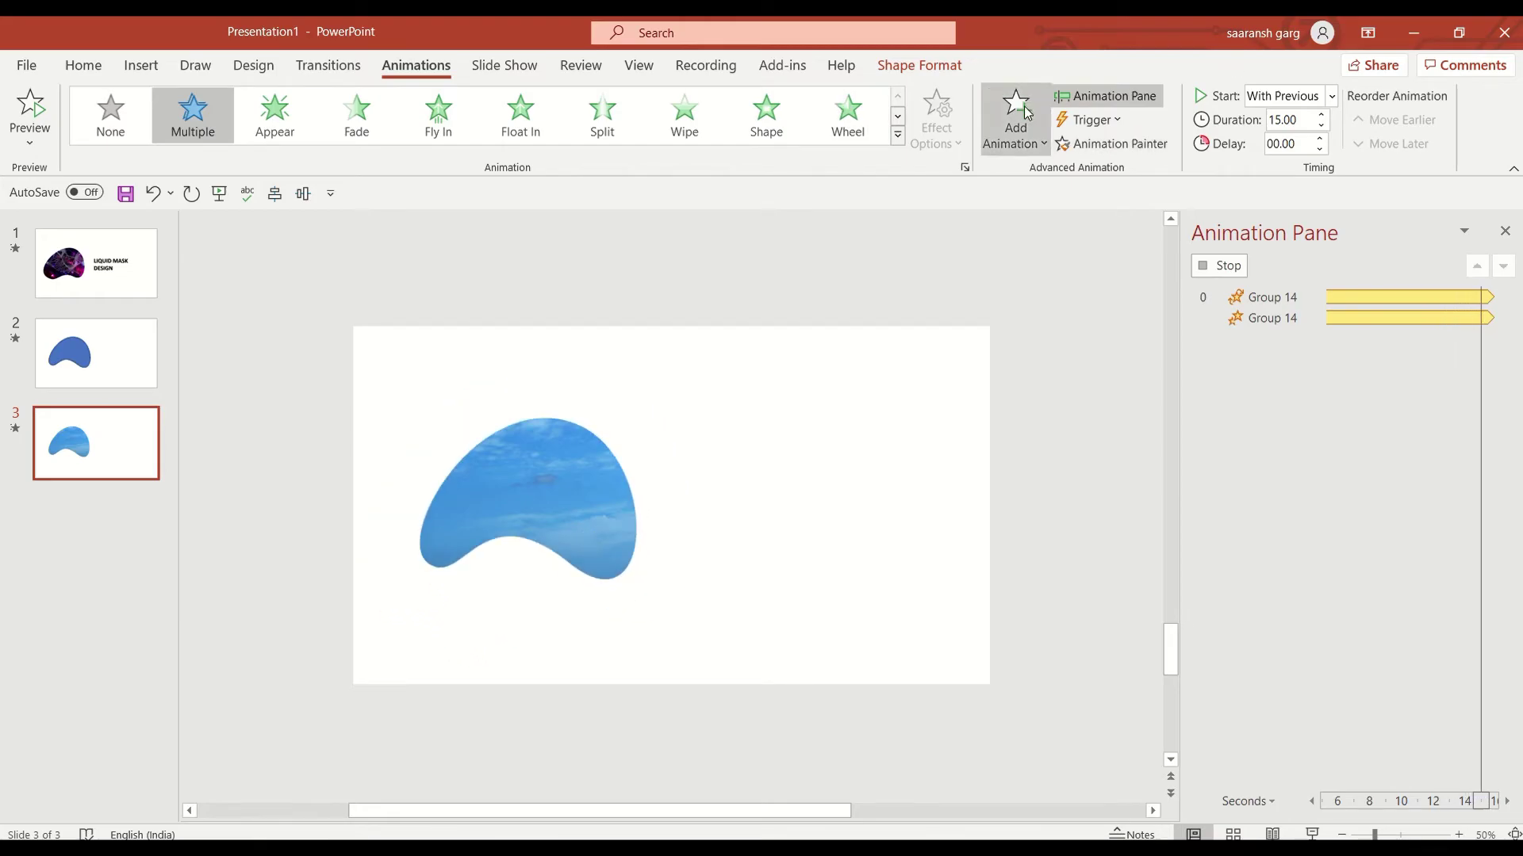
Show the Selection Pane and select the sky picture, Picture 5
{"action": "left_click", "coordinate": [98, 67]}
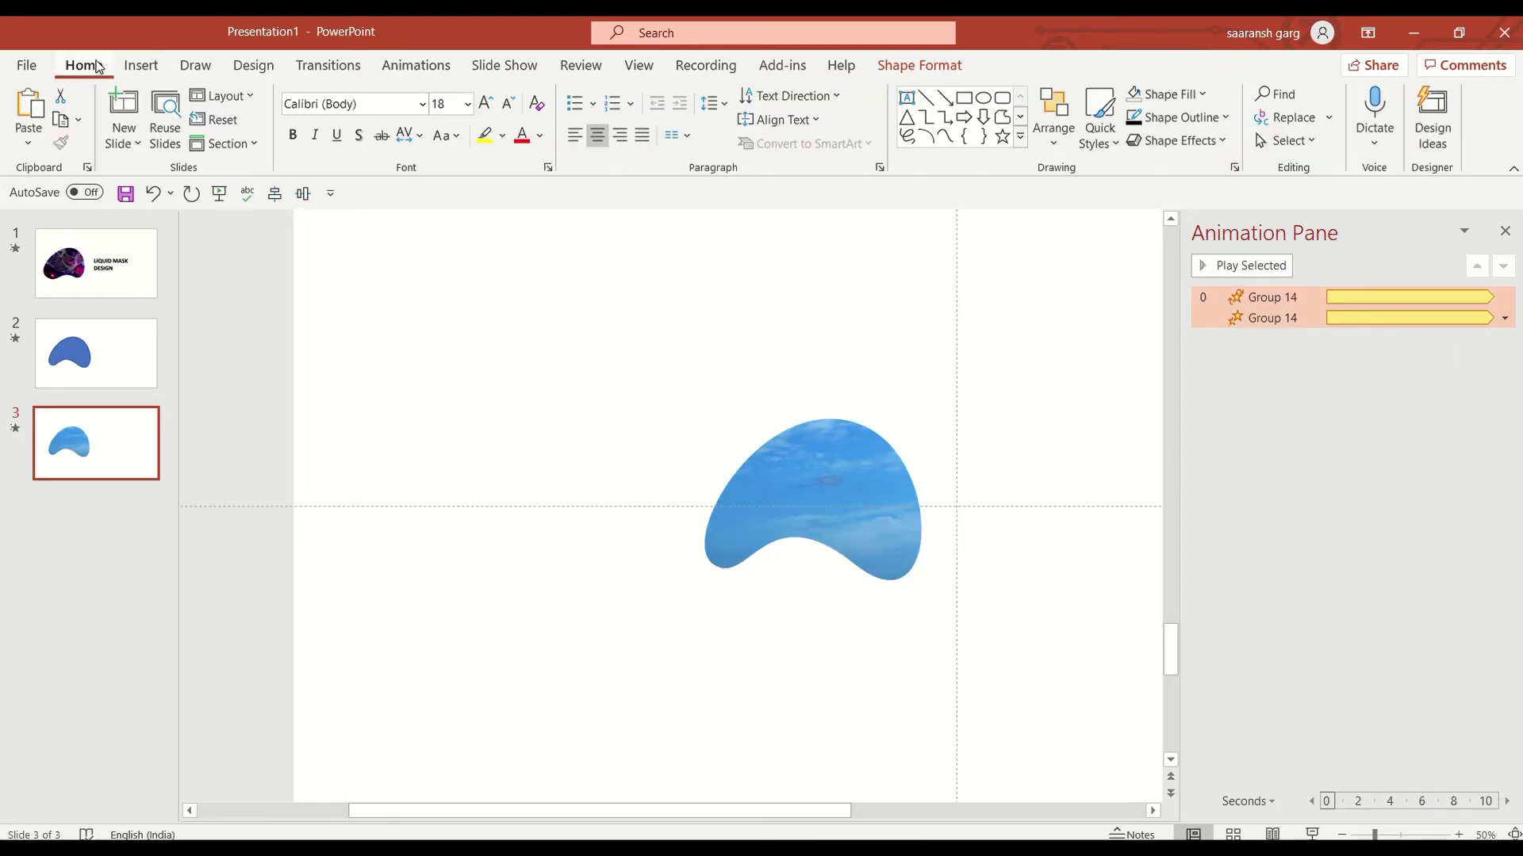
{"action": "left_click", "coordinate": [1068, 149]}
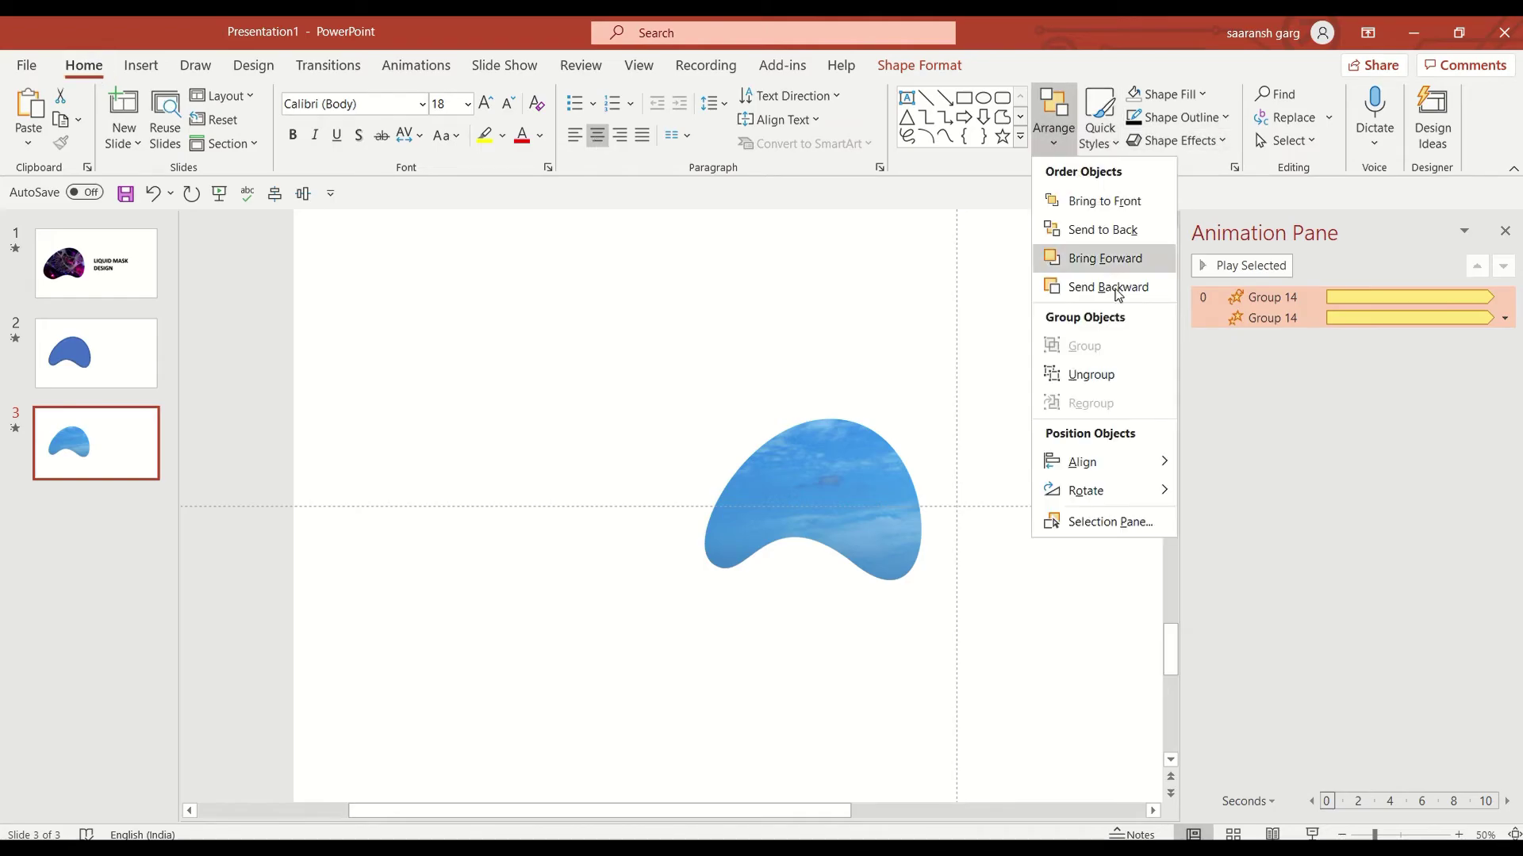
{"action": "left_click", "coordinate": [1142, 522]}
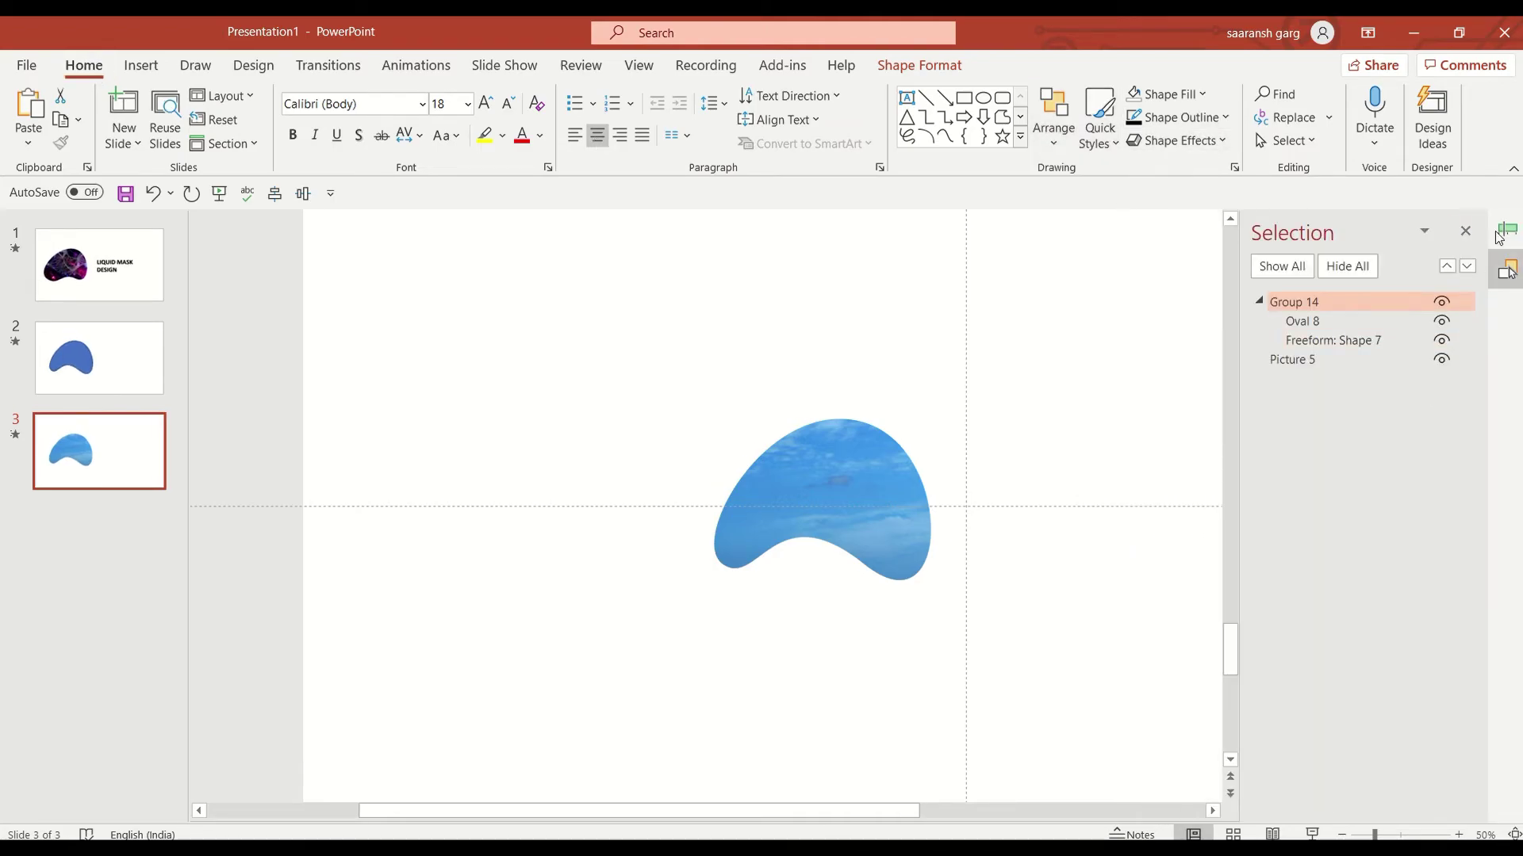
{"action": "left_click", "coordinate": [1259, 301]}
{"action": "left_click", "coordinate": [1283, 325]}
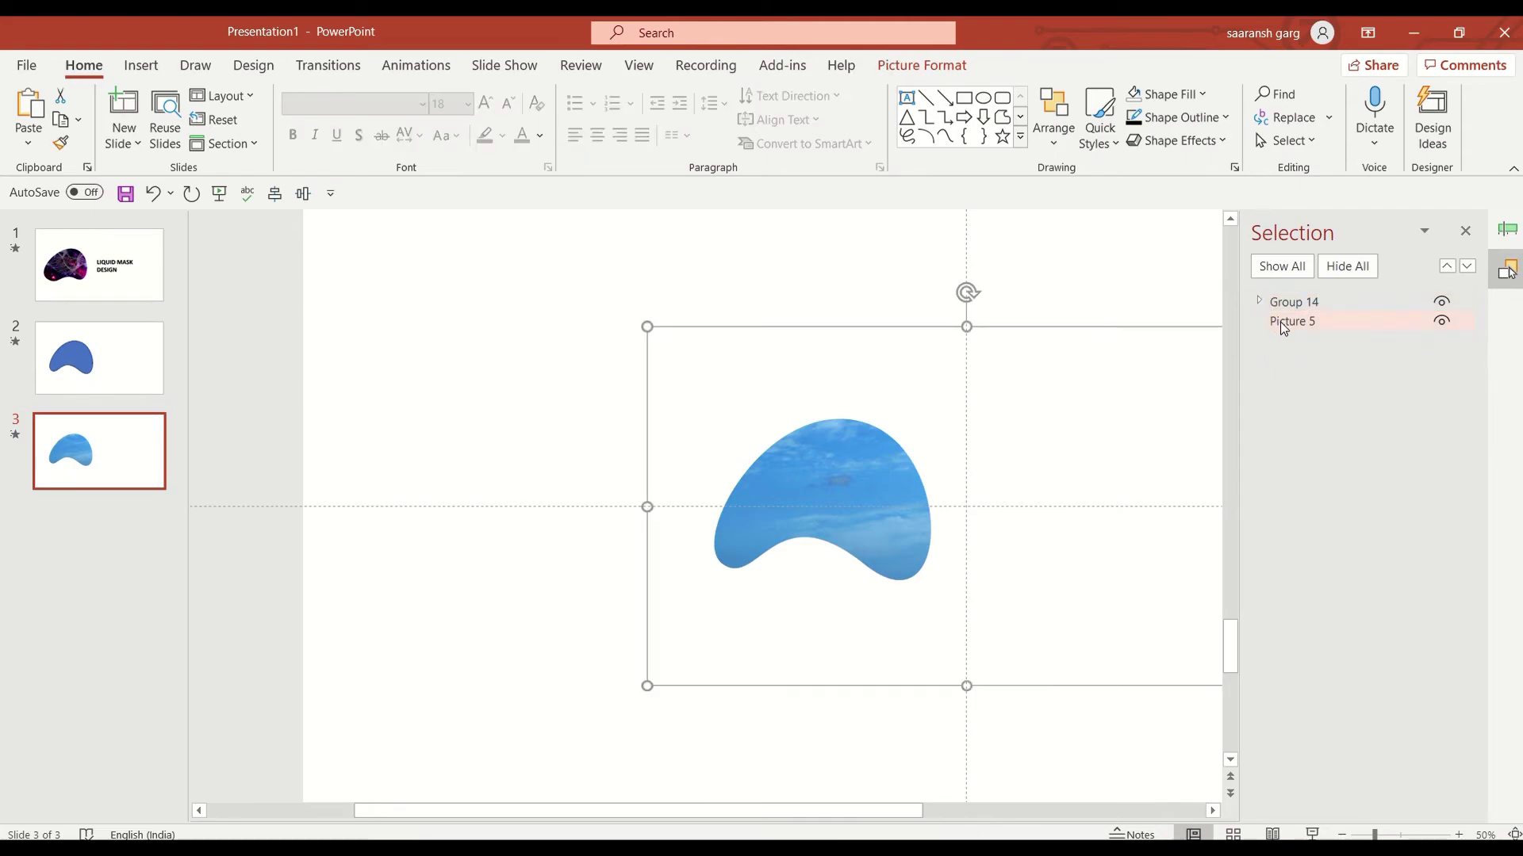
Duplicate slide 3 with Ctrl+D to create slide 4
{"action": "left_click", "coordinate": [93, 452]}
{"action": "key", "text": "ctrl+f"}
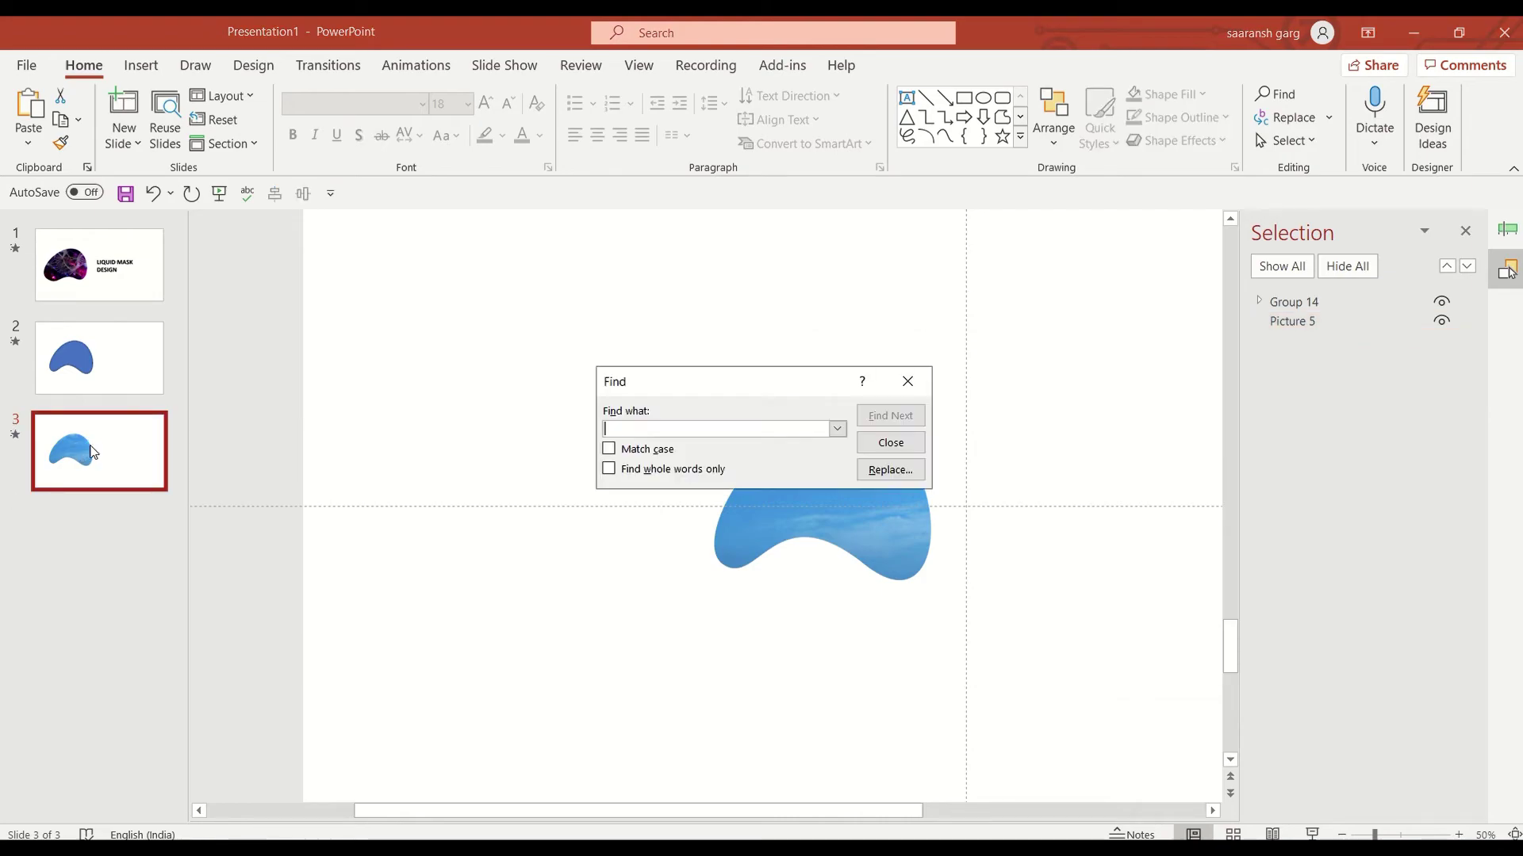
{"action": "left_click", "coordinate": [925, 385]}
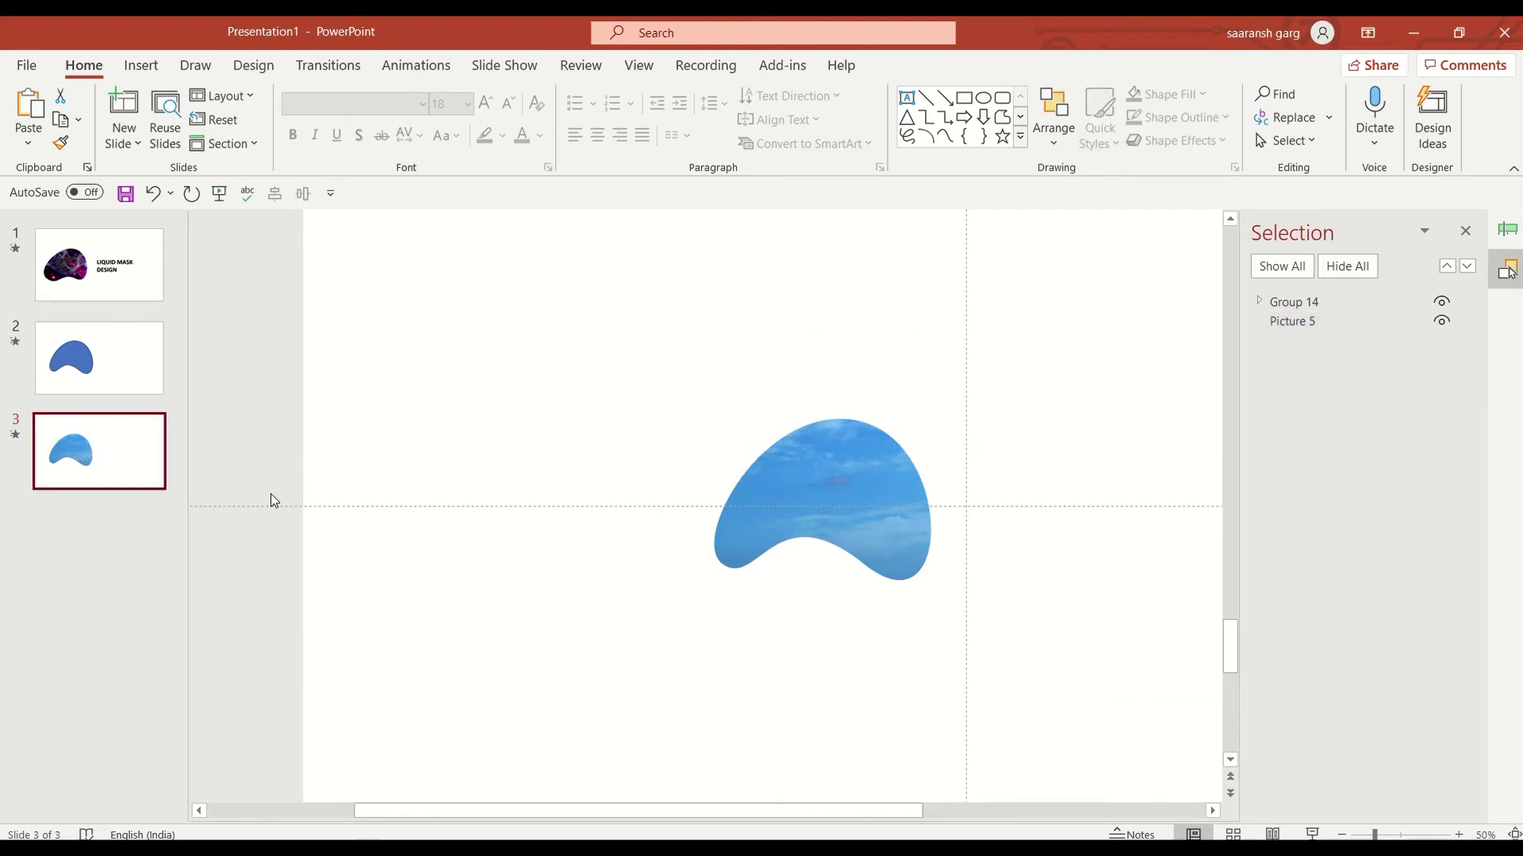
{"action": "key", "text": "ctrl+d"}
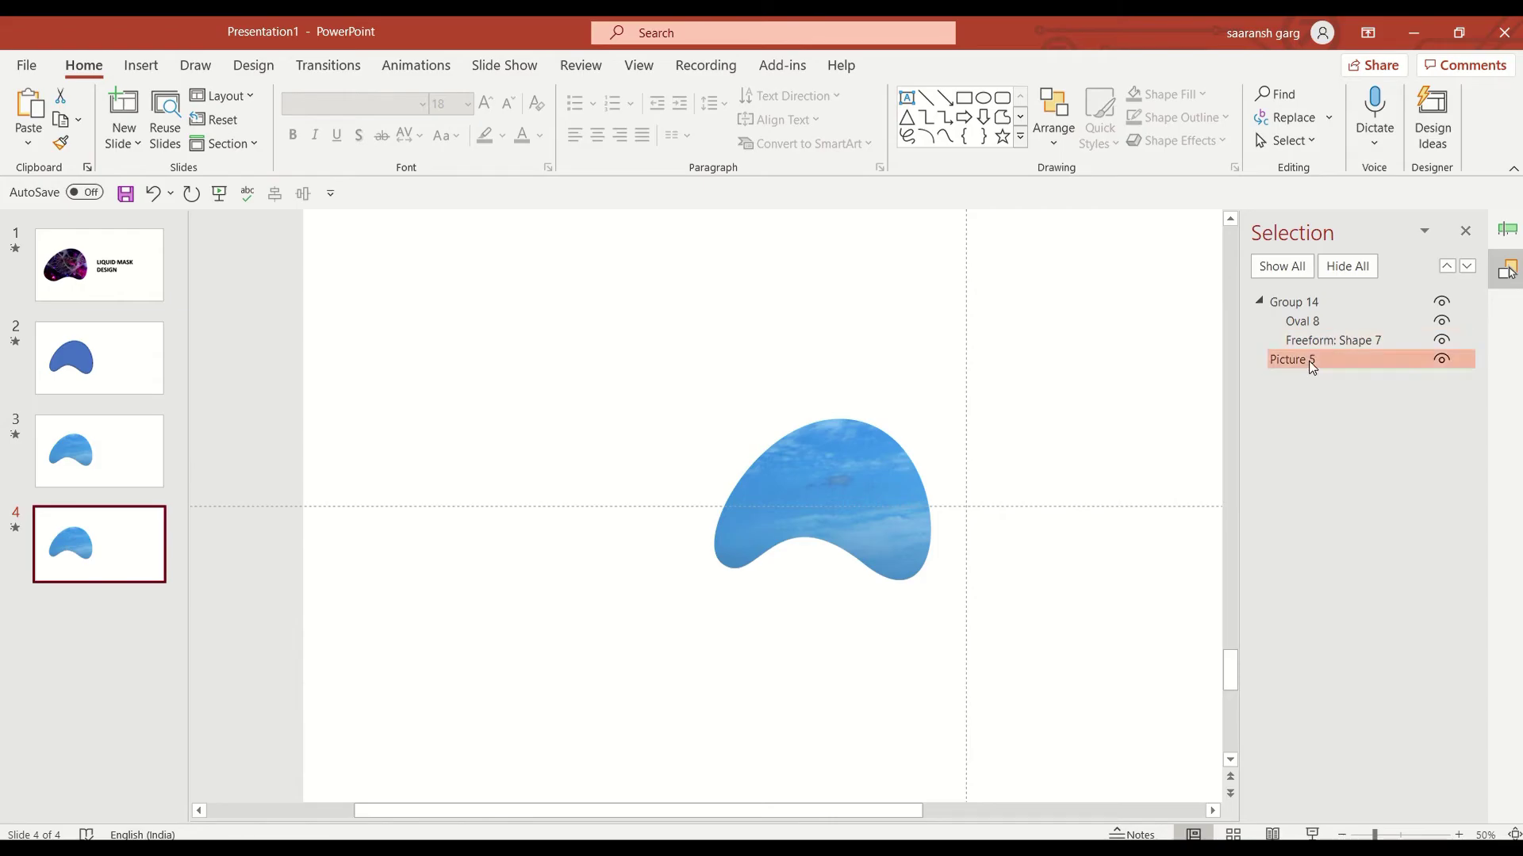
Delete Picture 5 from slide 4 and insert the road and pink-galaxy online Background pictures
{"action": "left_click", "coordinate": [1312, 361]}
{"action": "key", "text": "Delete"}
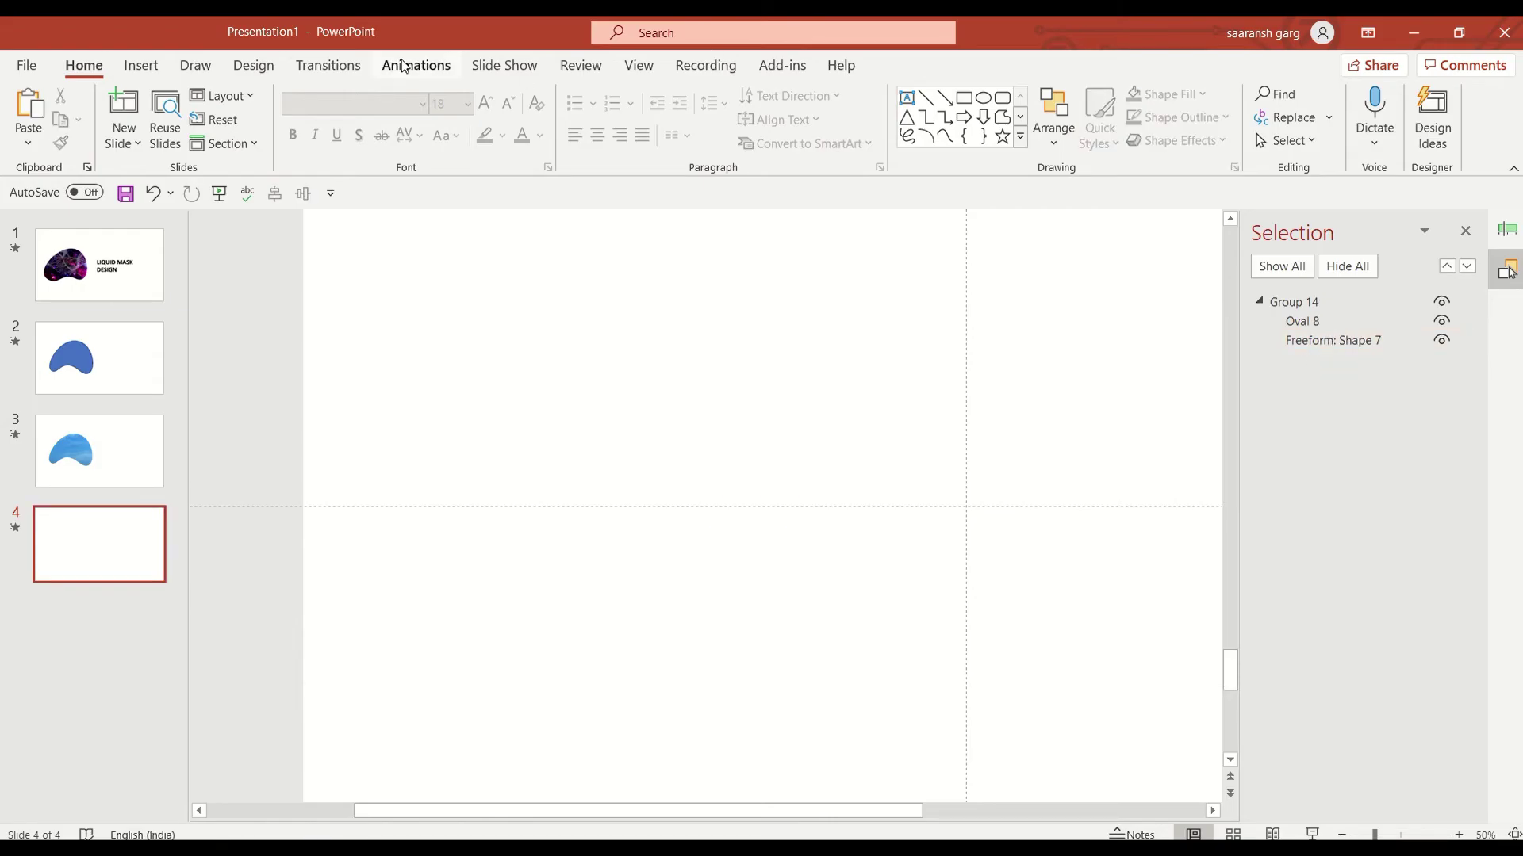
{"action": "left_click", "coordinate": [143, 66]}
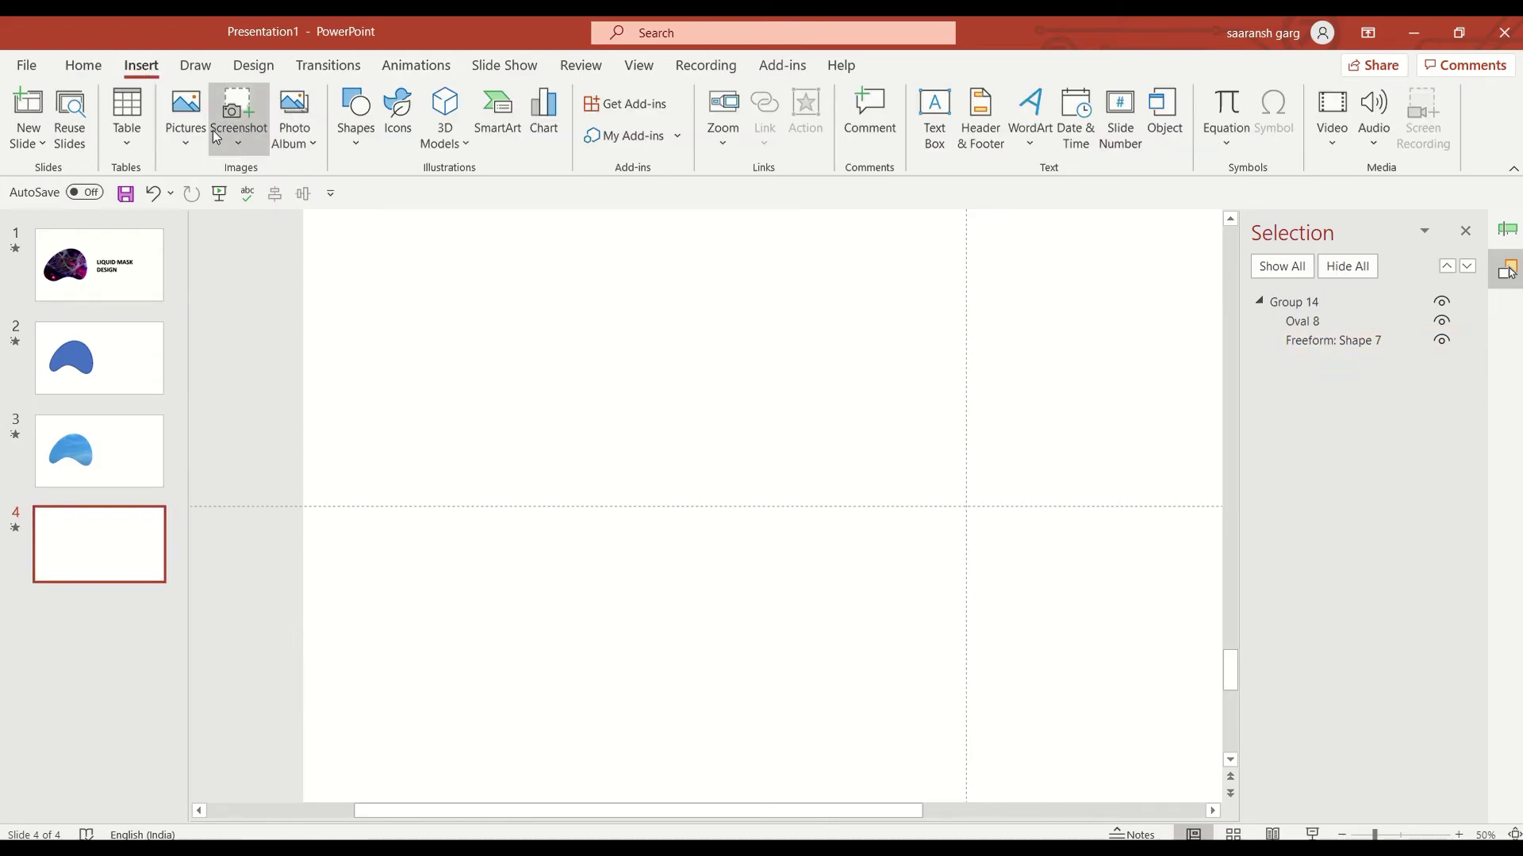
{"action": "left_click", "coordinate": [187, 119]}
{"action": "left_click", "coordinate": [265, 258]}
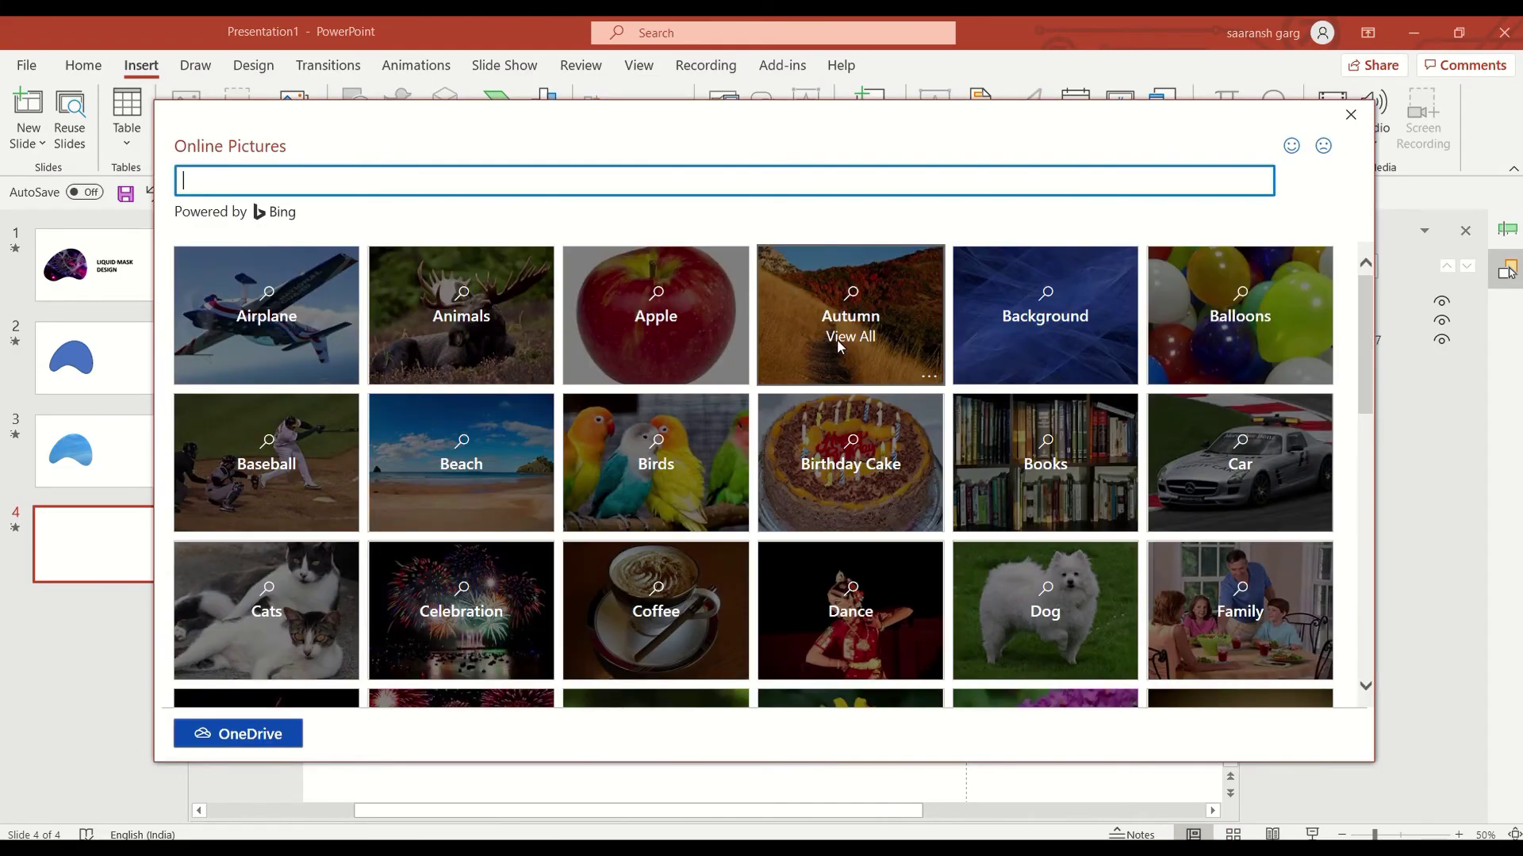
{"action": "left_click", "coordinate": [1055, 298]}
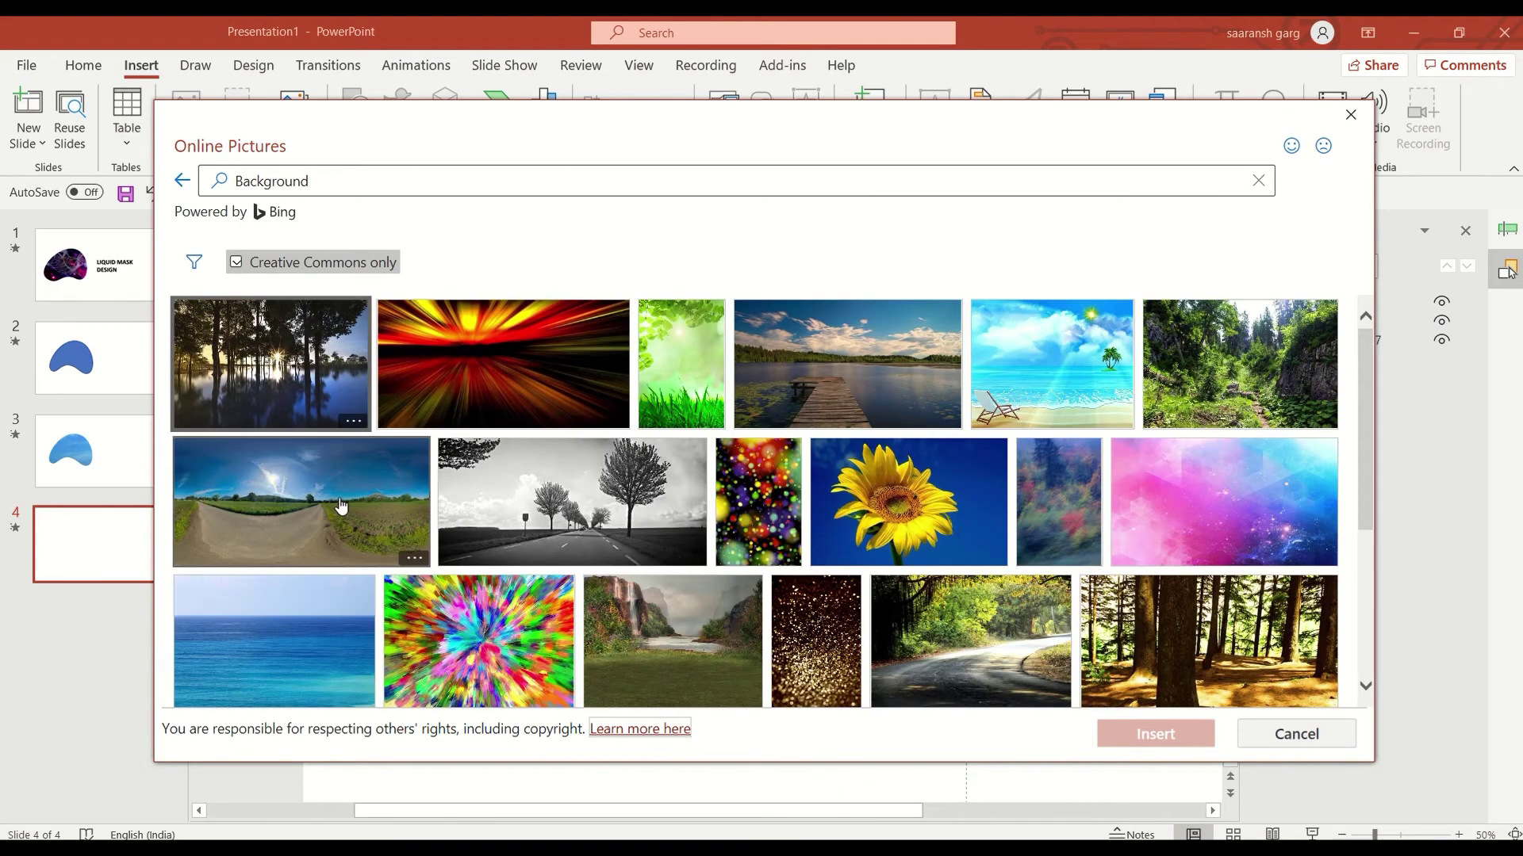
{"action": "left_click", "coordinate": [317, 508]}
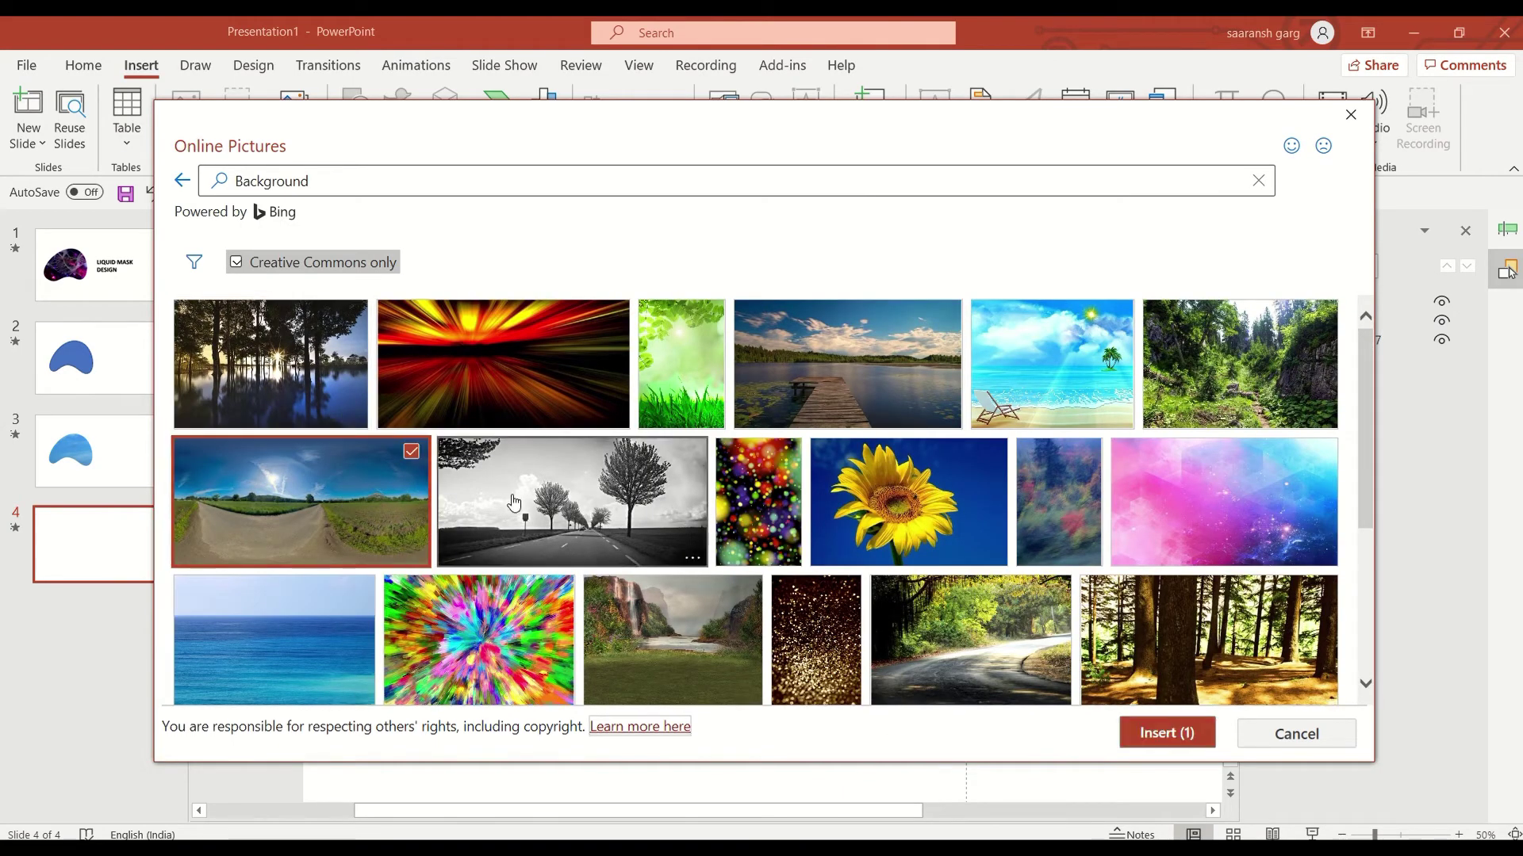
{"action": "left_click", "coordinate": [1172, 495]}
{"action": "left_click", "coordinate": [1167, 733]}
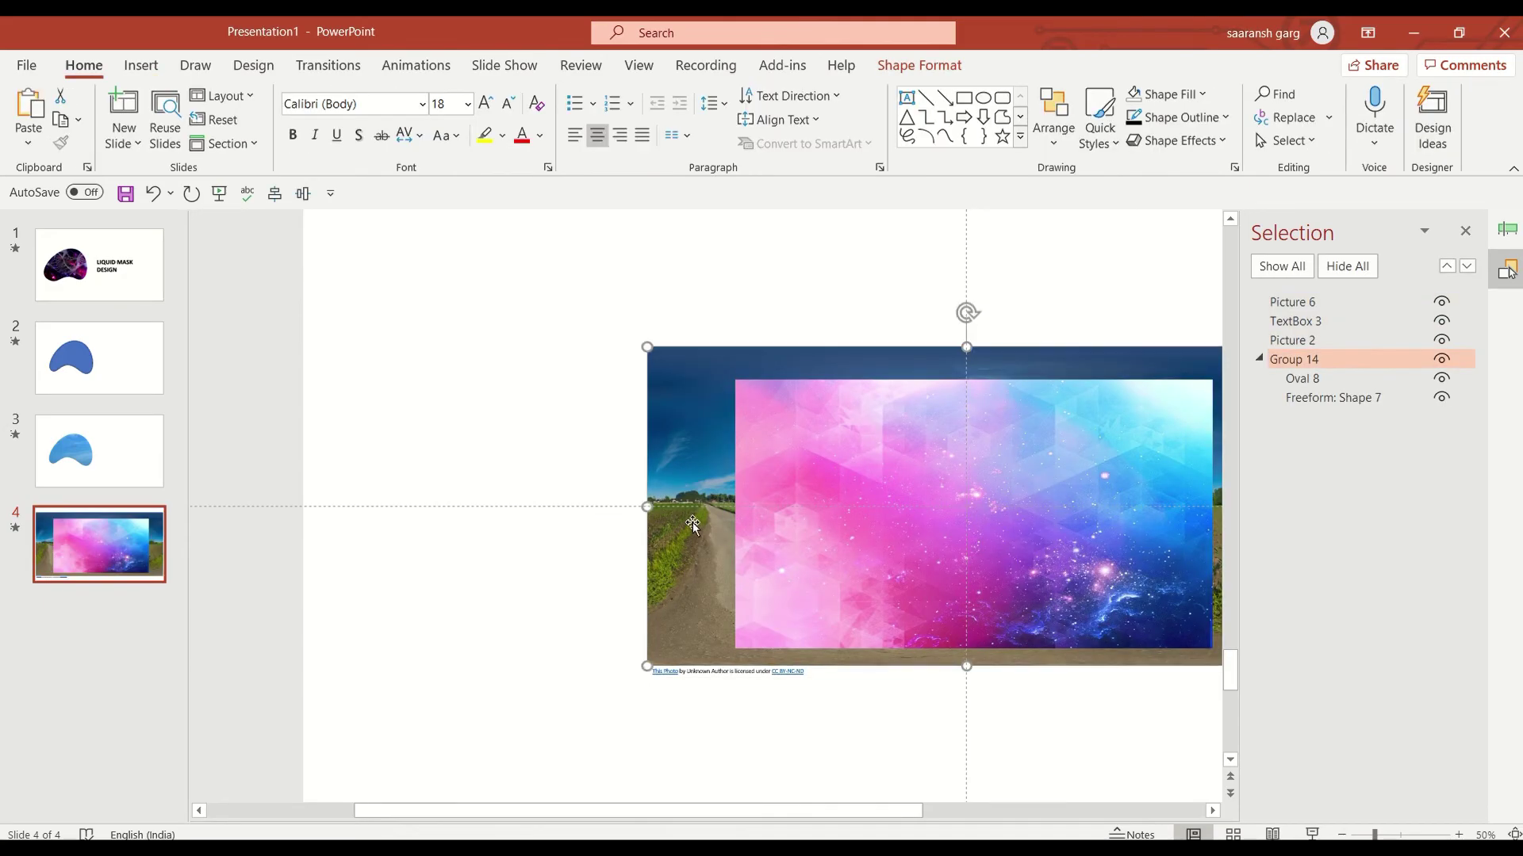
Delete the road photo and caption, then send the galaxy picture behind the blob and shift it left
{"action": "left_click", "coordinate": [687, 517]}
{"action": "key", "text": "Delete"}
{"action": "left_click", "coordinate": [743, 506]}
{"action": "left_click_drag", "start_coordinate": [877, 523], "coordinate": [739, 512]}
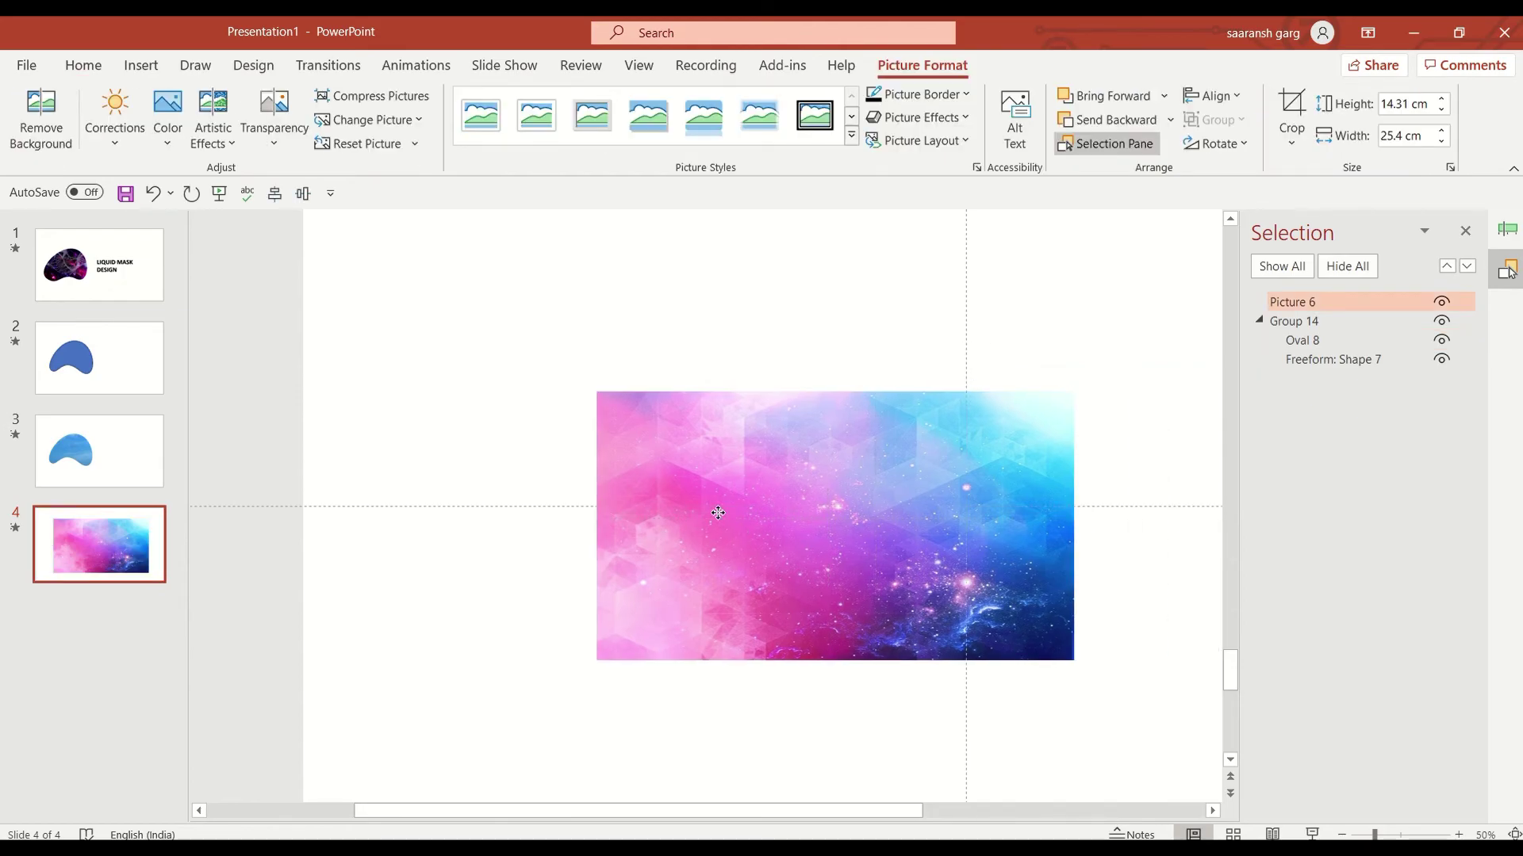
{"action": "key", "text": "ctrl+z"}
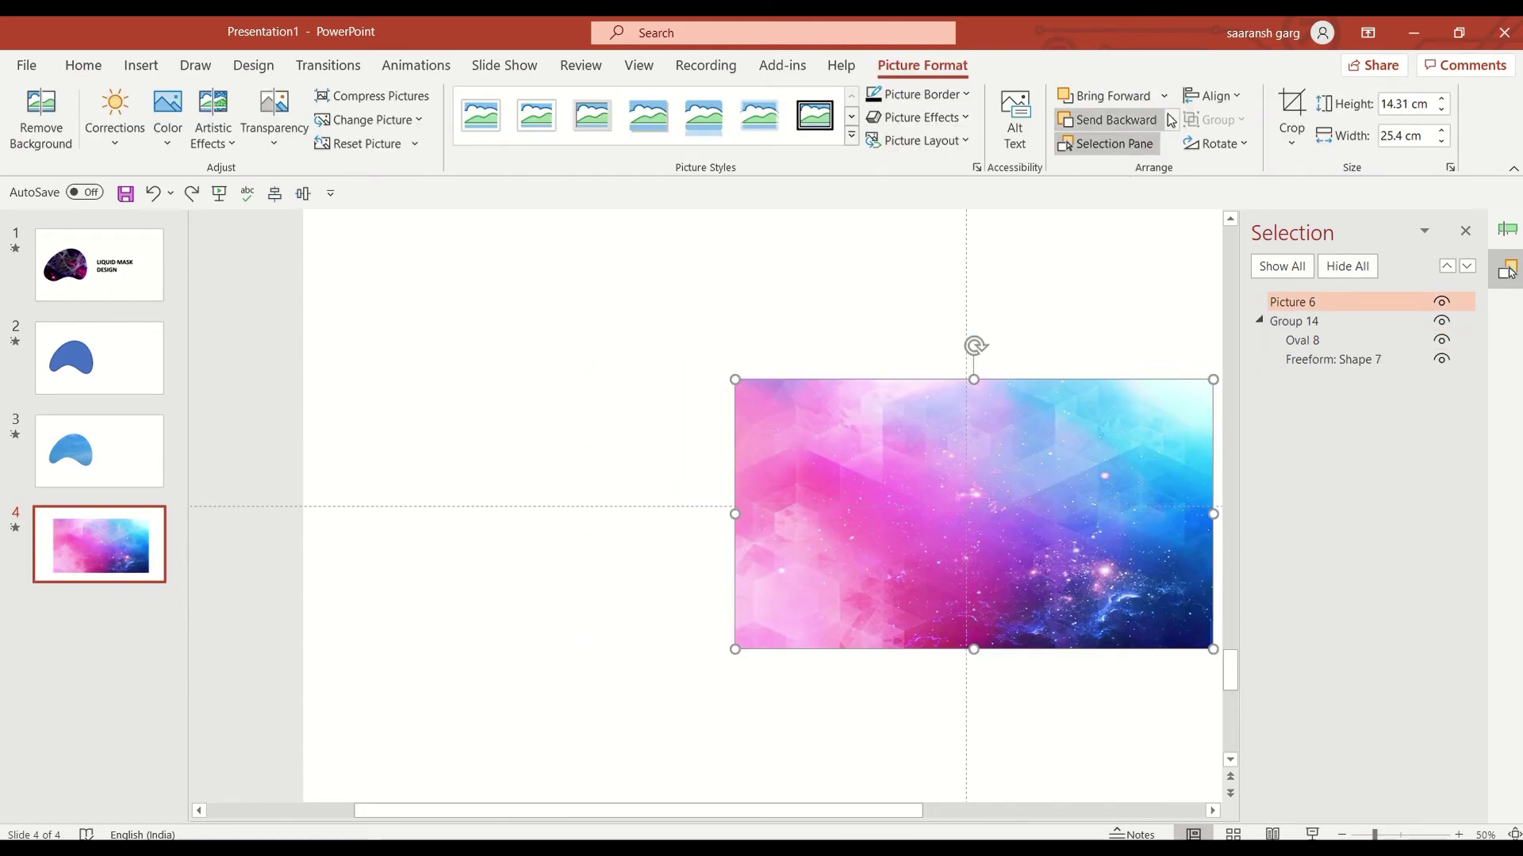
{"action": "left_click", "coordinate": [1136, 127]}
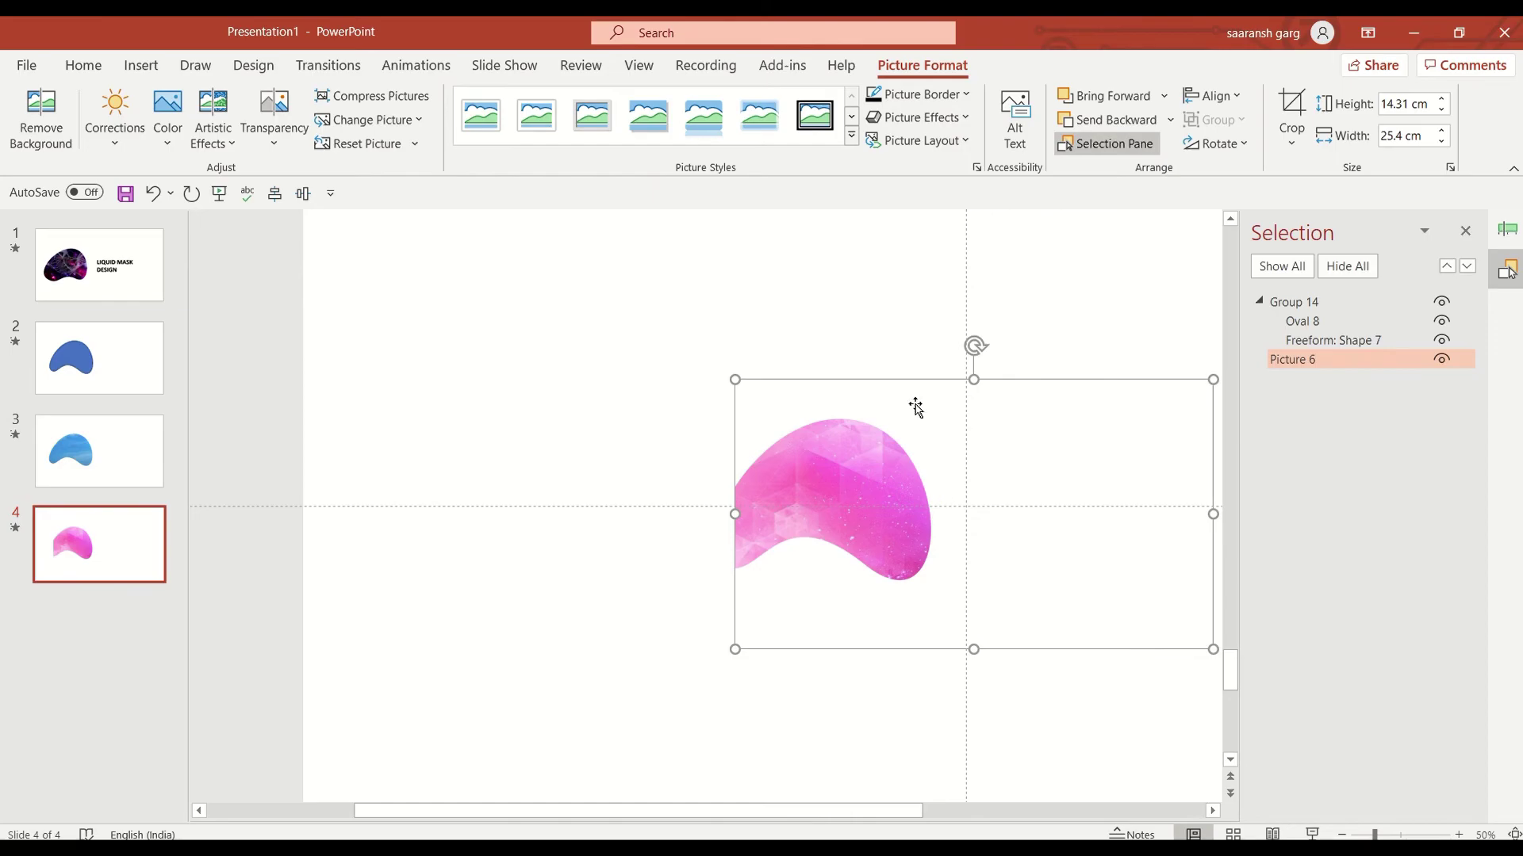
{"action": "left_click_drag", "start_coordinate": [907, 382], "coordinate": [855, 380]}
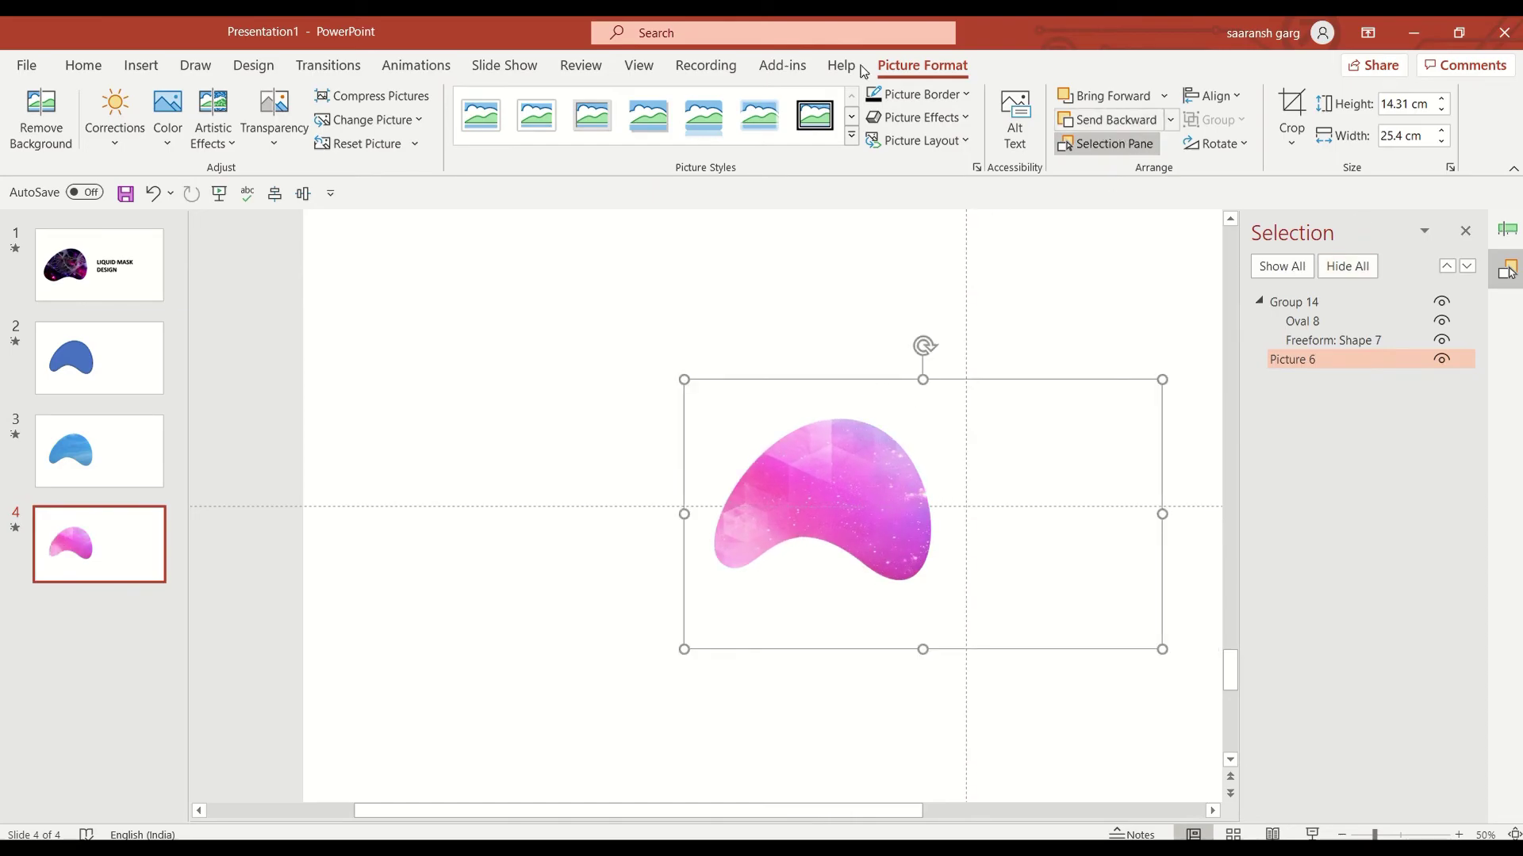
{"action": "left_click", "coordinate": [436, 65]}
Play all of slide 4's animations to watch the pink-galaxy blob morph, then close the list
{"action": "left_click", "coordinate": [1108, 103]}
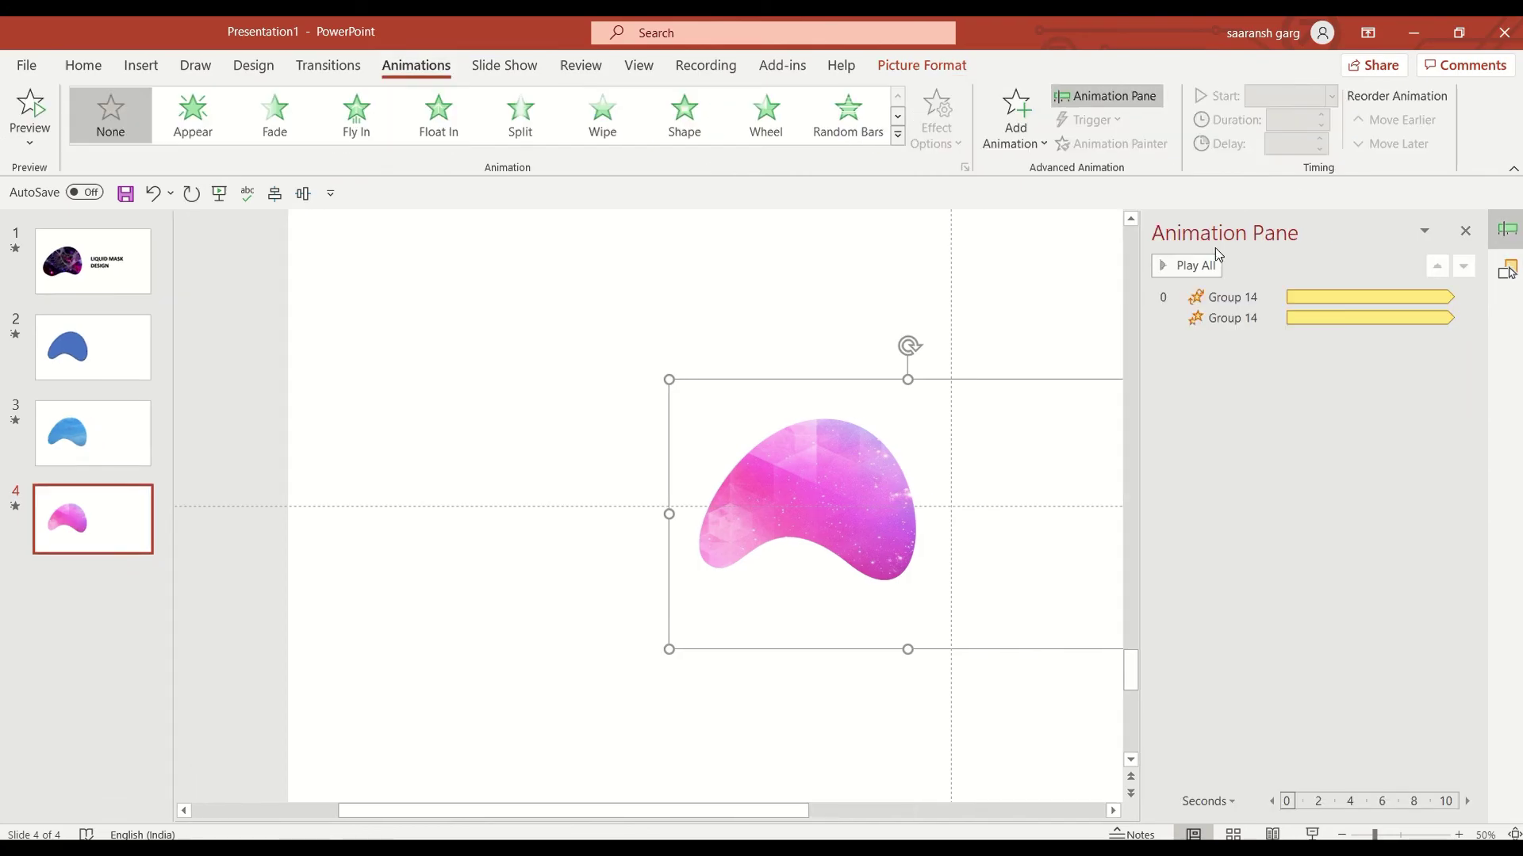
{"action": "left_click", "coordinate": [1190, 267]}
{"action": "left_click", "coordinate": [1472, 238]}
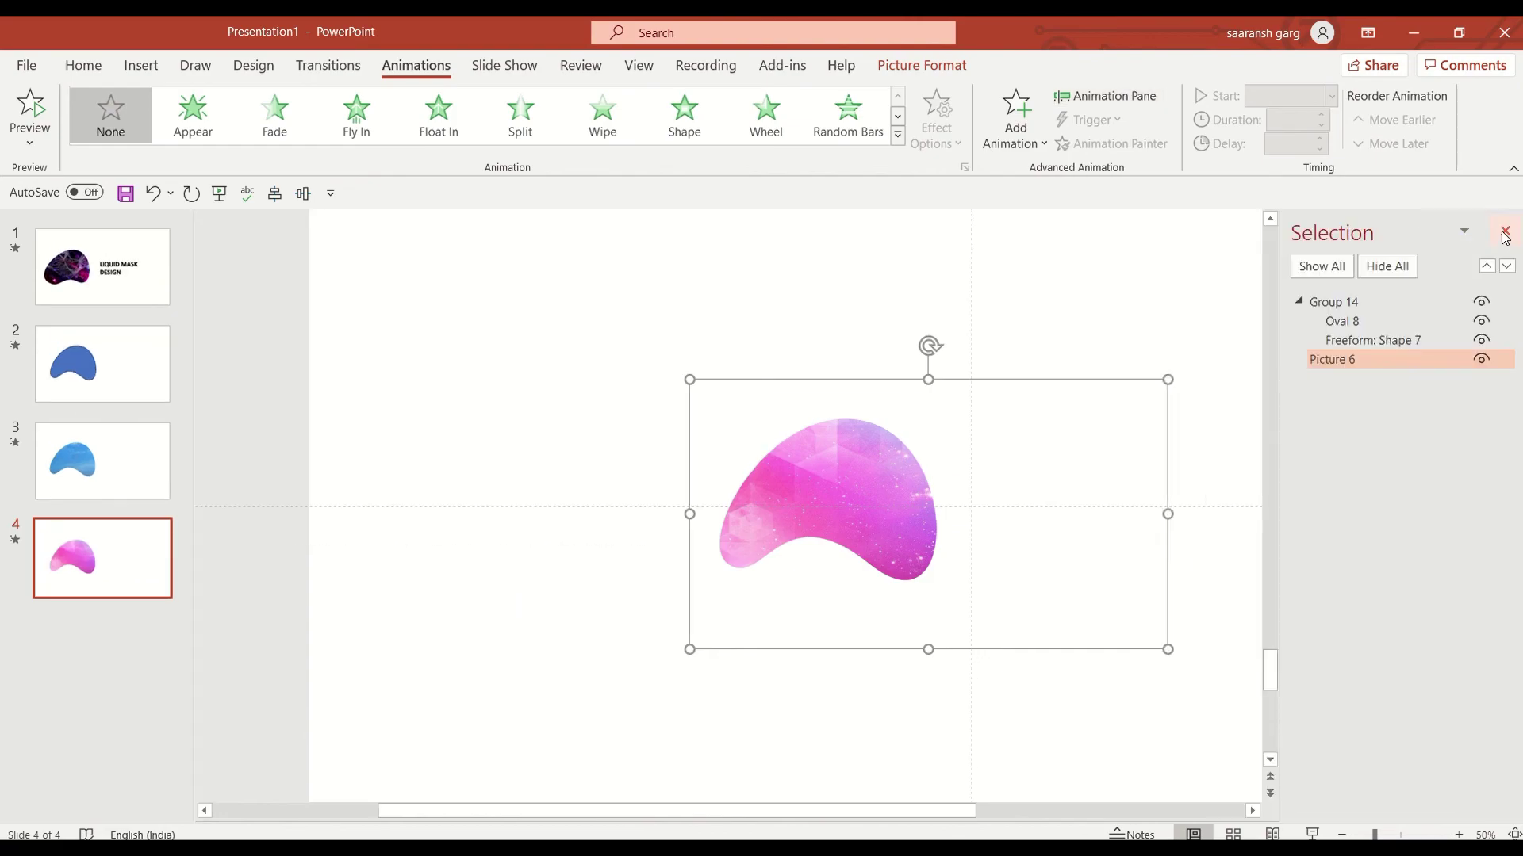
Close the Selection Pane so slide 4 fills the editor
{"action": "left_click", "coordinate": [1504, 232]}
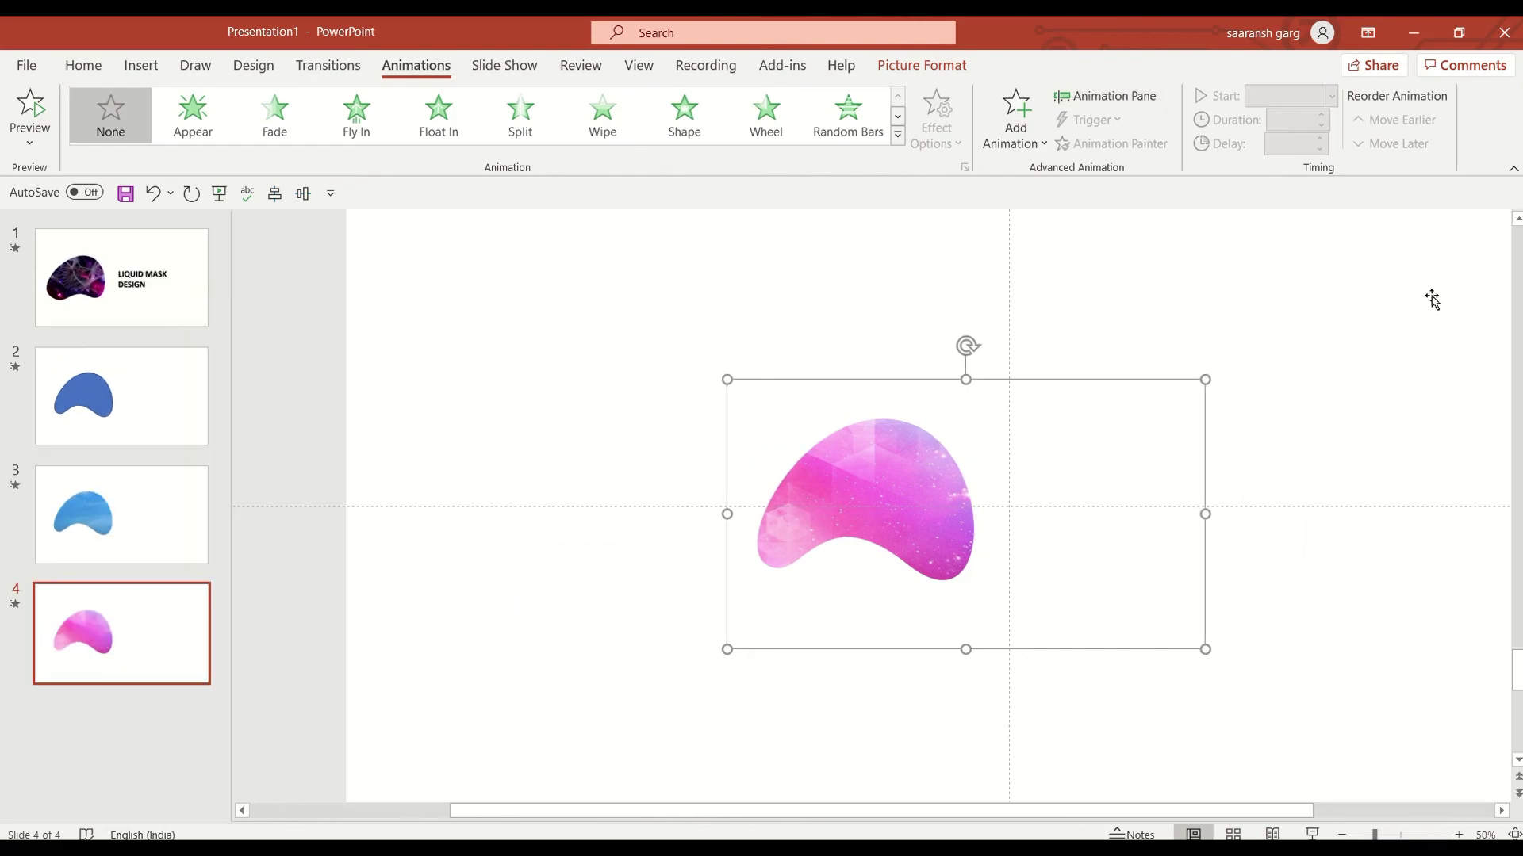